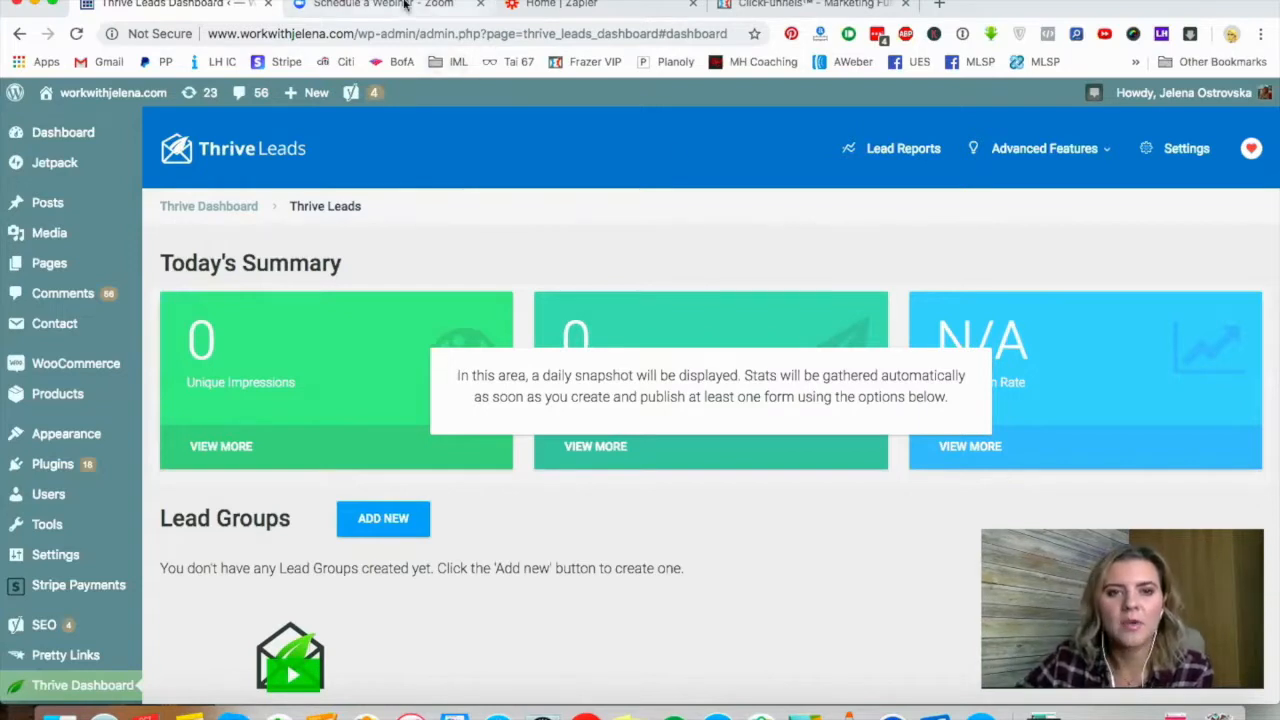
Step: Switch to Zoom, review the prepared Test Webinar's date, registration, video, audio and recording options, and schedule the webinar
click(405, 5)
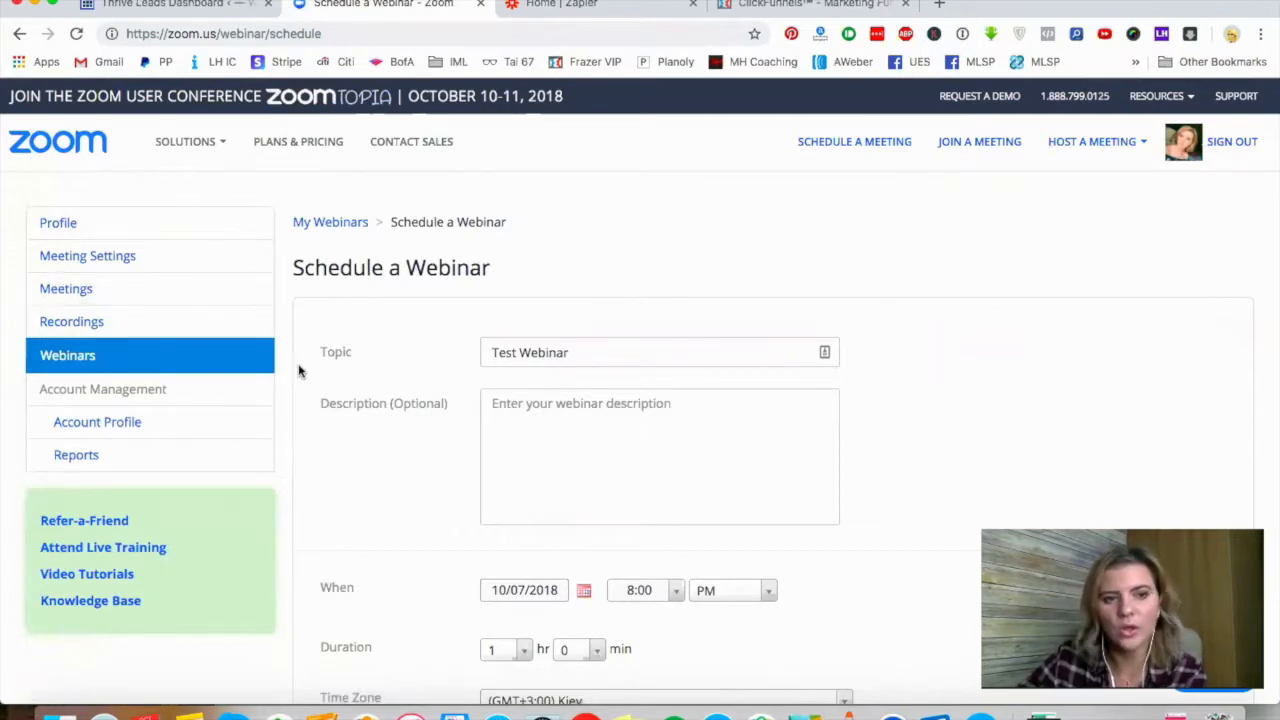
scroll(938, 348, down, 10)
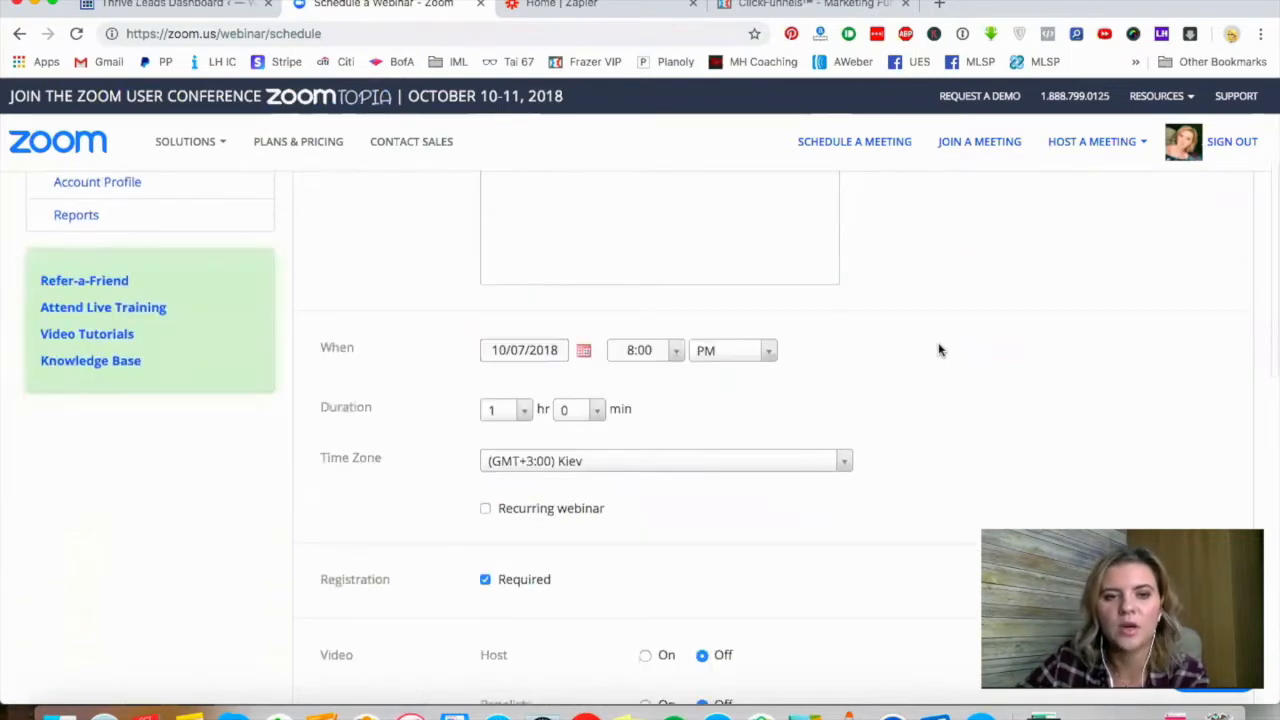
scroll(938, 348, down, 3)
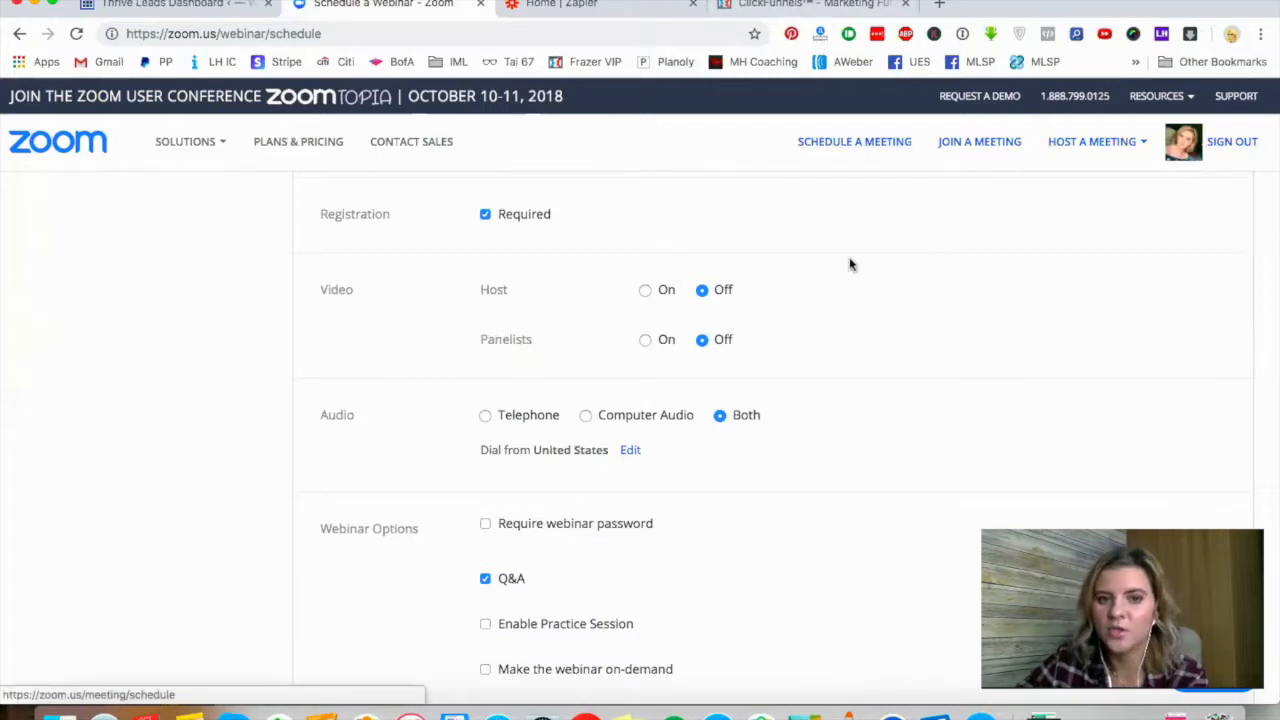
scroll(850, 264, down, 2)
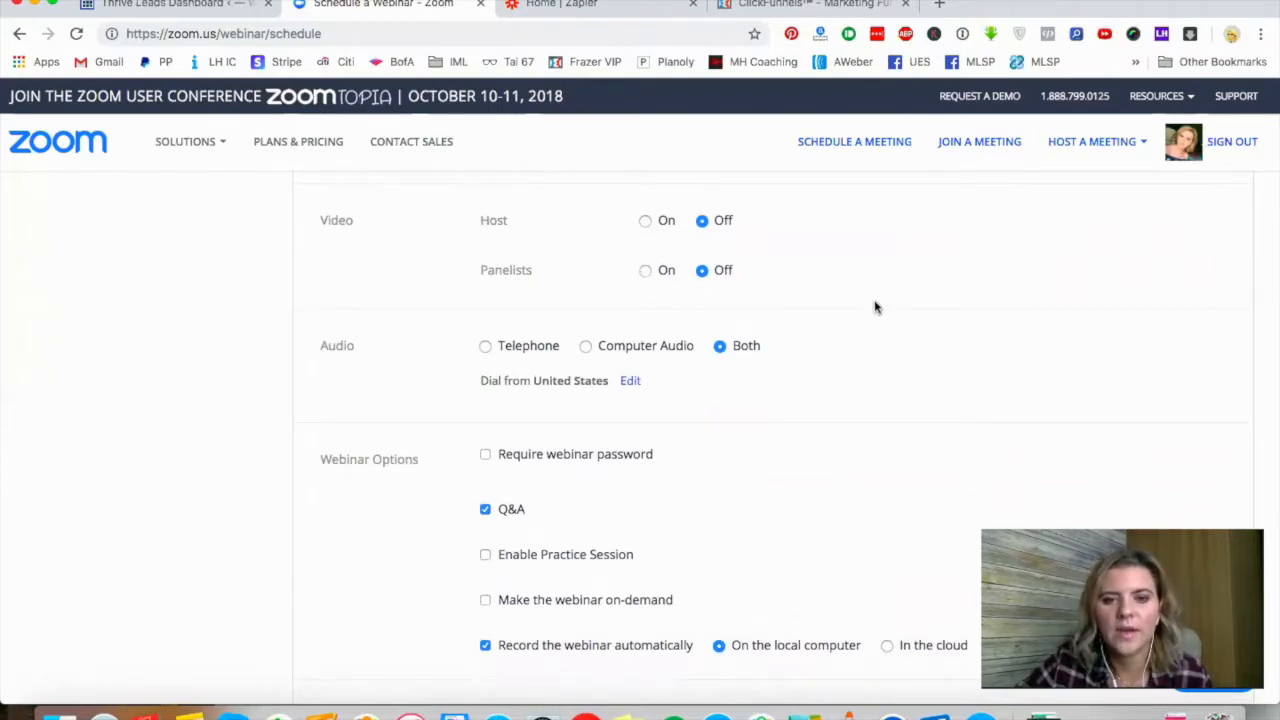
scroll(875, 307, down, 3)
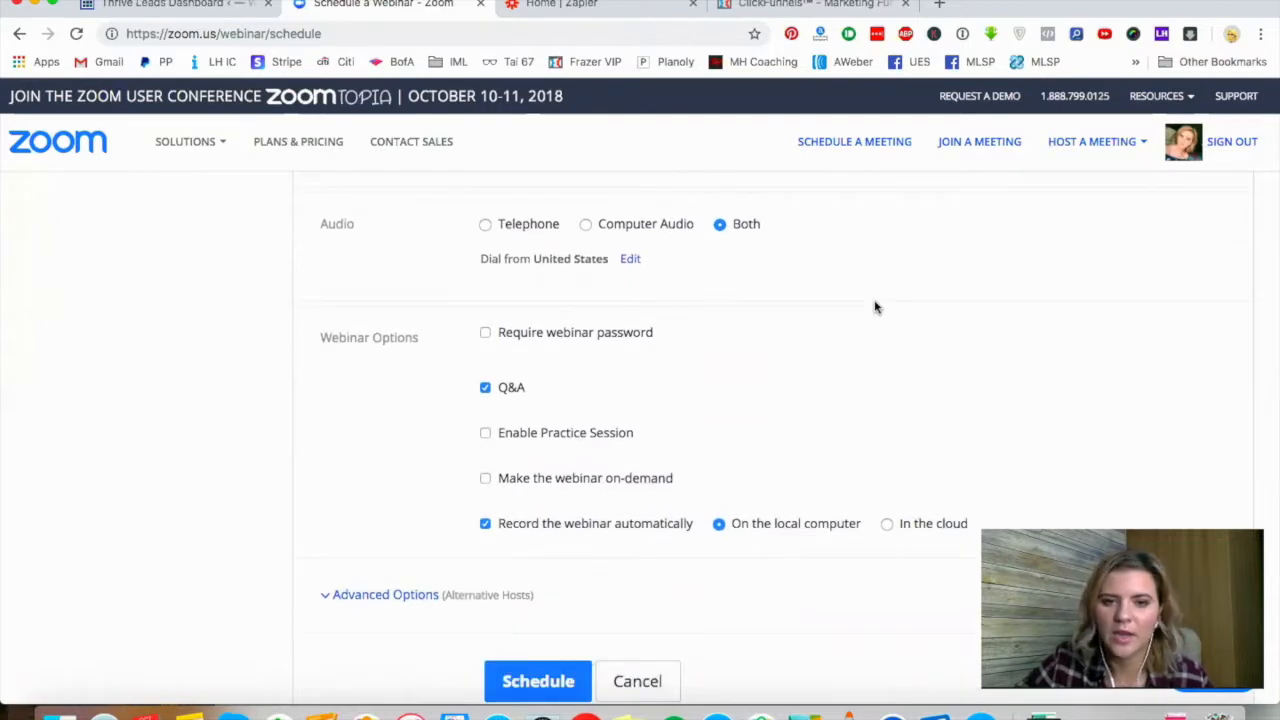
scroll(875, 307, down, 2)
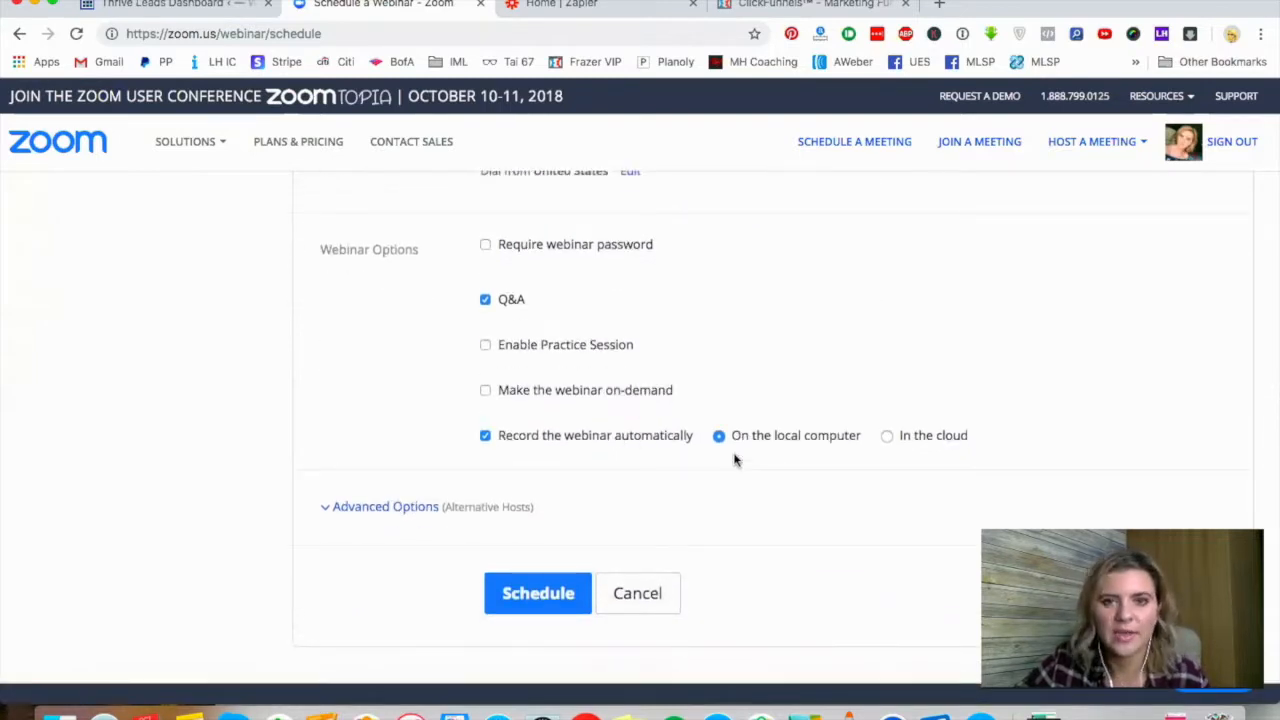
click(546, 590)
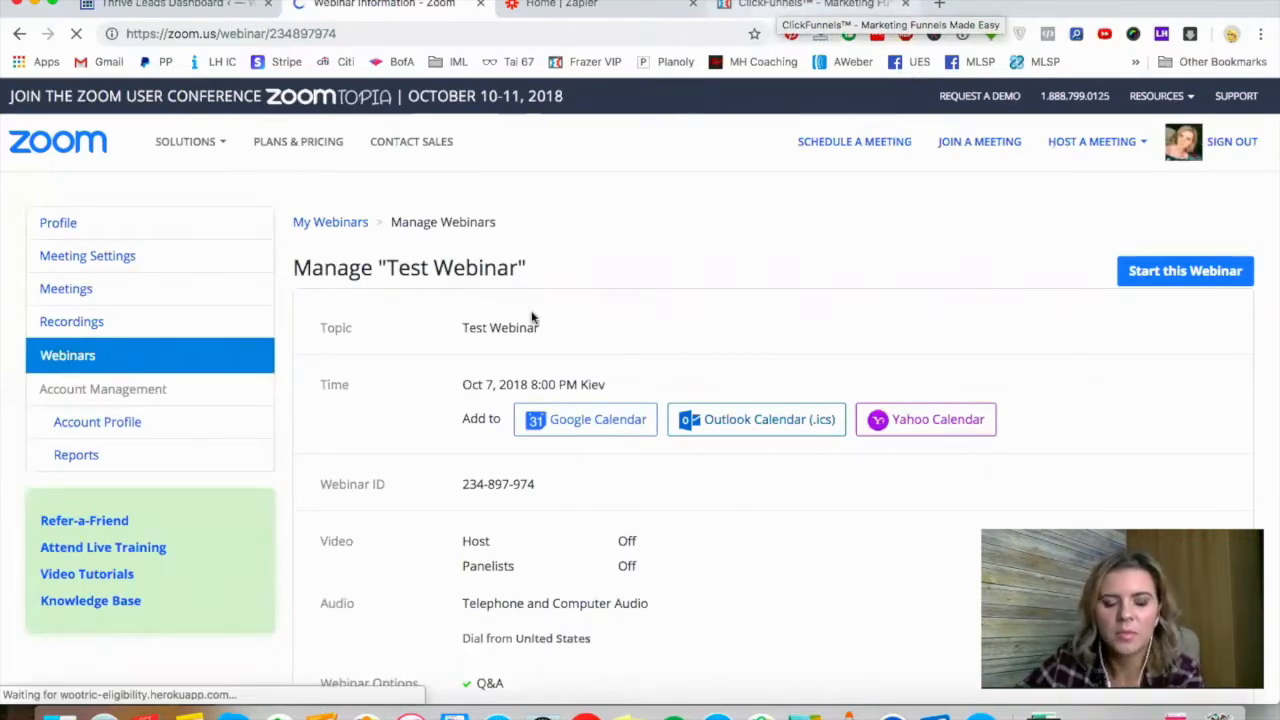
Step: View the Webinar Registration funnel step in ClickFunnels and return to the scheduled Test Webinar in Zoom
click(772, 4)
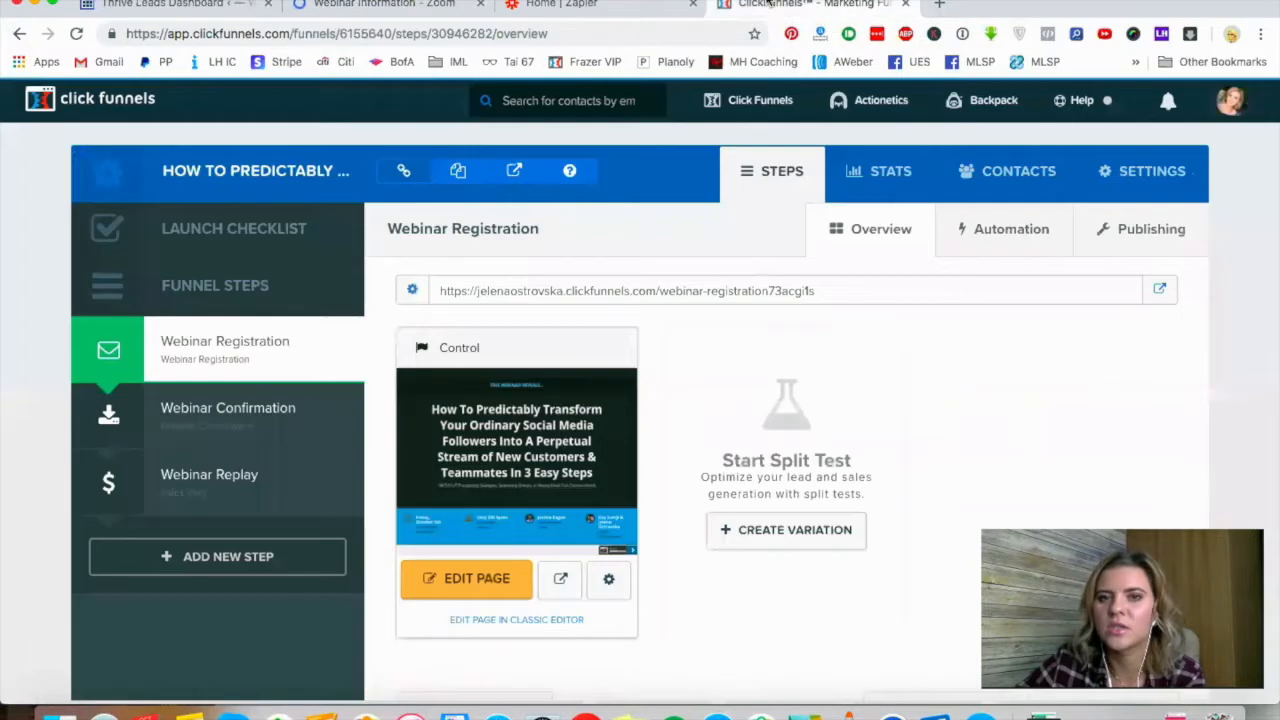
click(434, 6)
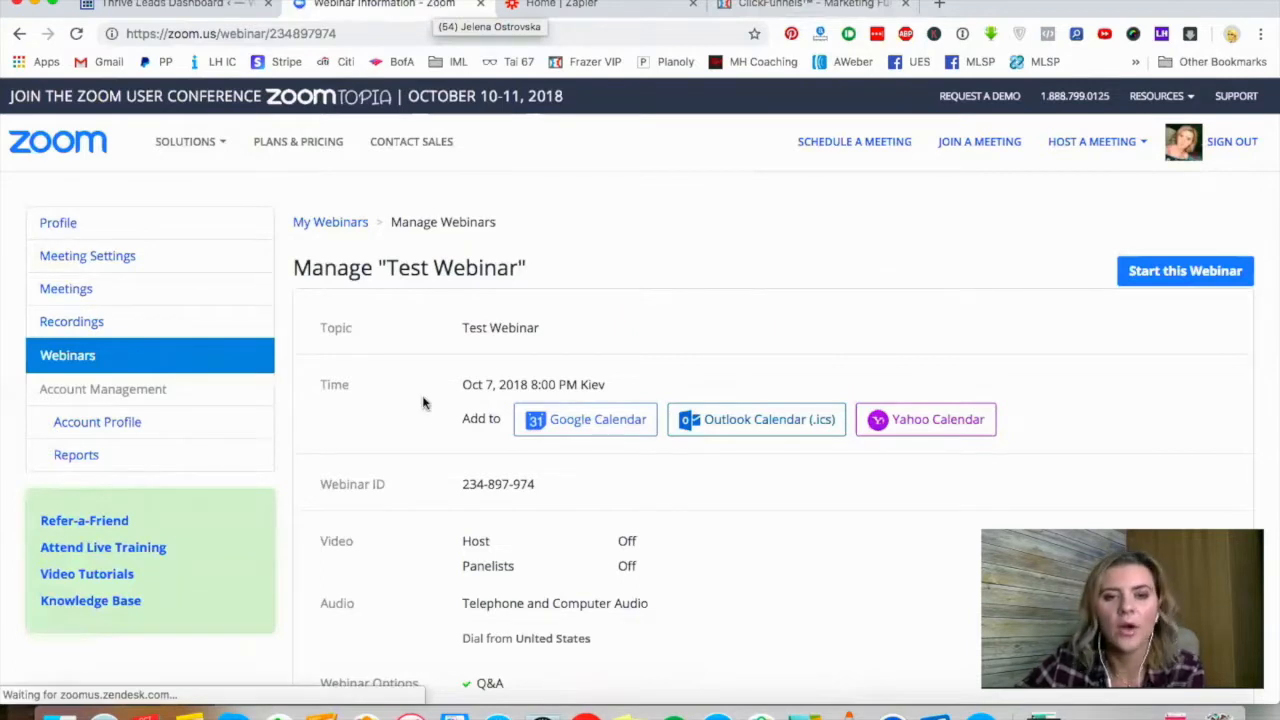
Step: Switch to Thrive Leads in WordPress and add a Signup Segue named "Test 2" to the one-click signup links
click(230, 6)
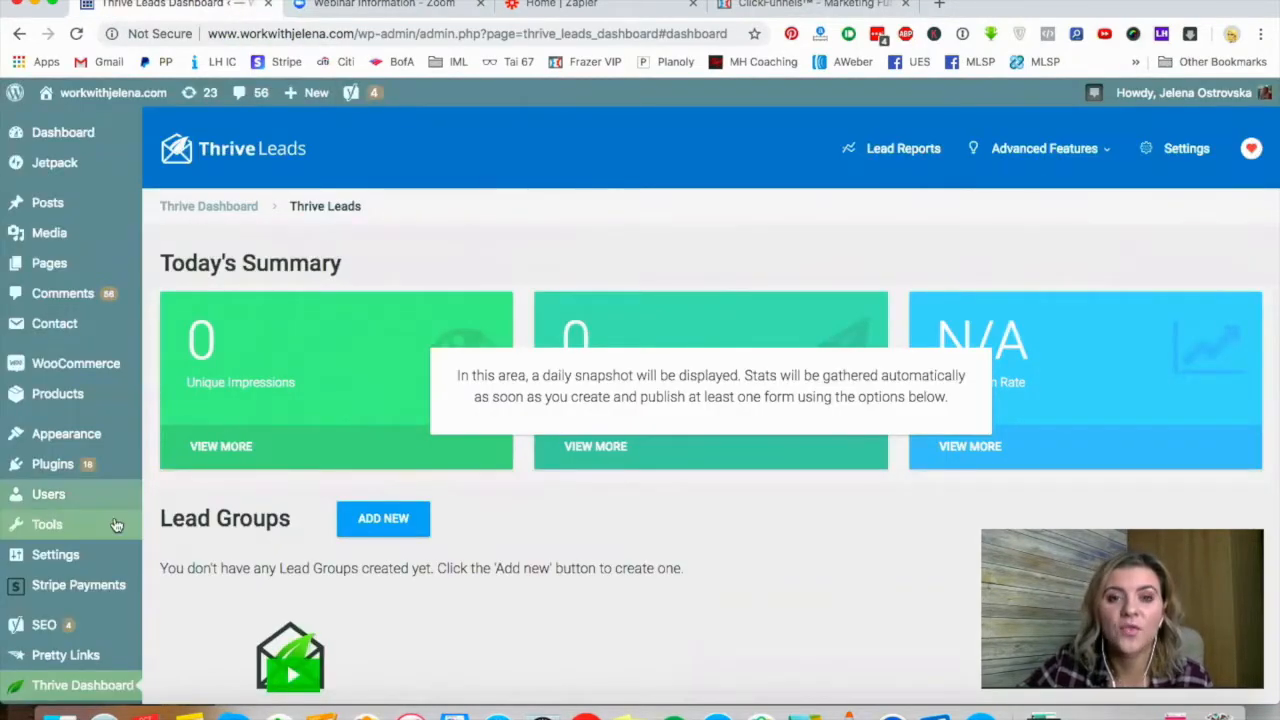
scroll(130, 555, down, 2)
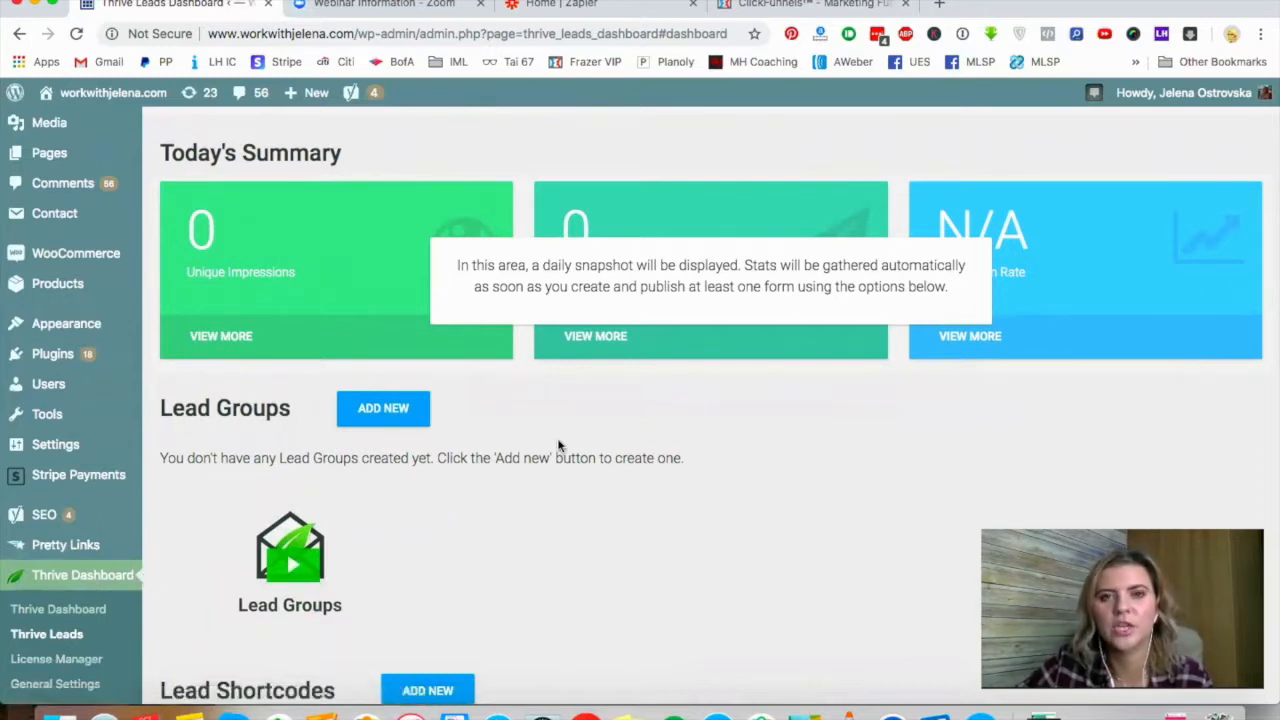
scroll(558, 445, down, 1)
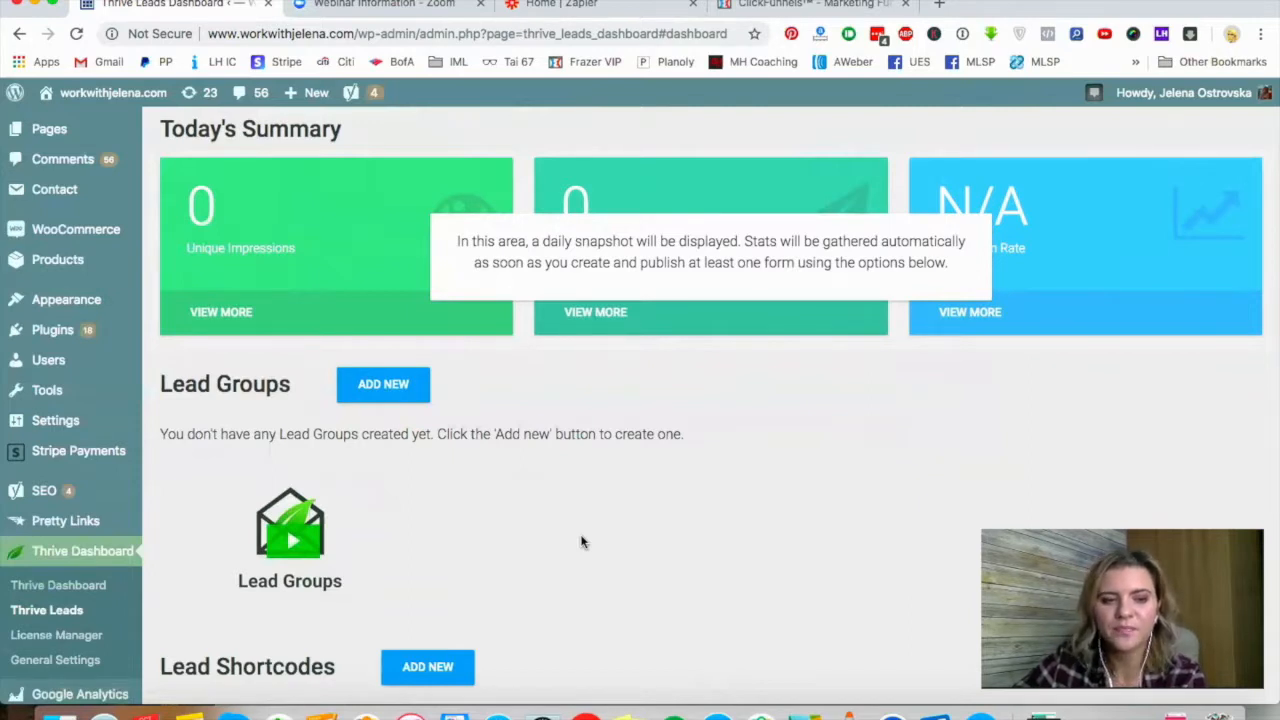
scroll(582, 542, down, 2)
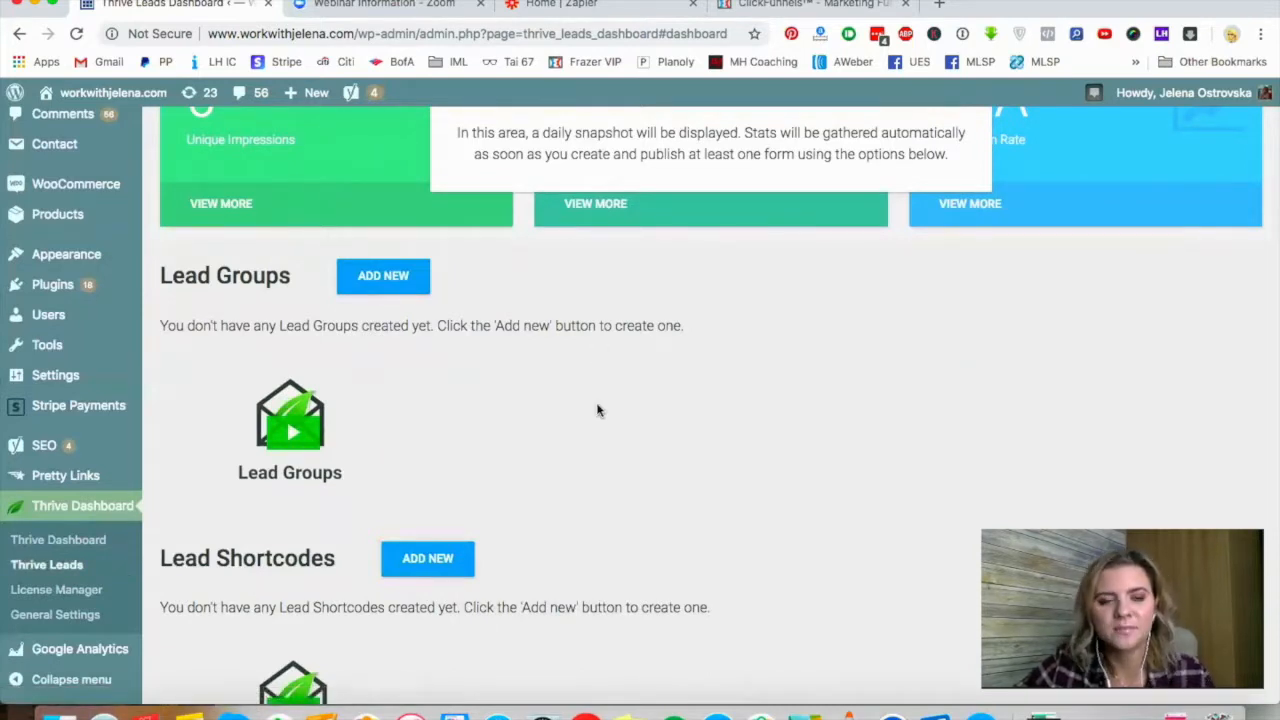
scroll(597, 410, up, 5)
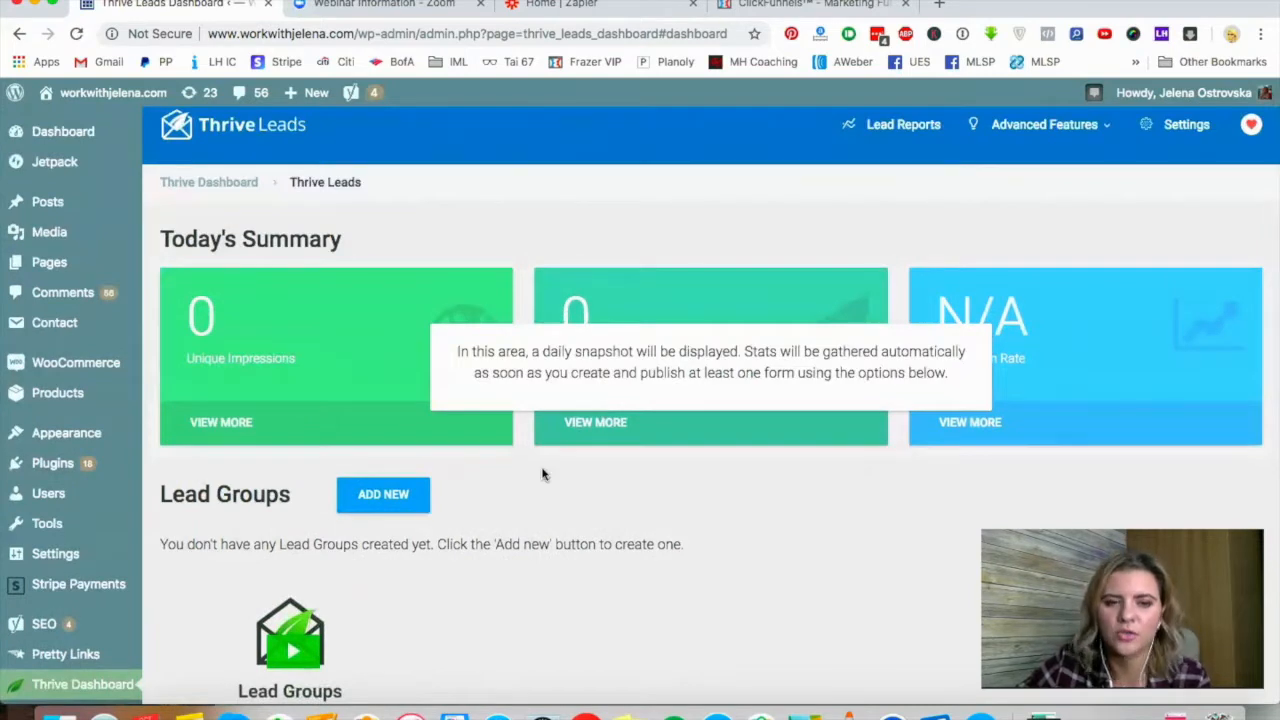
scroll(543, 474, down, 6)
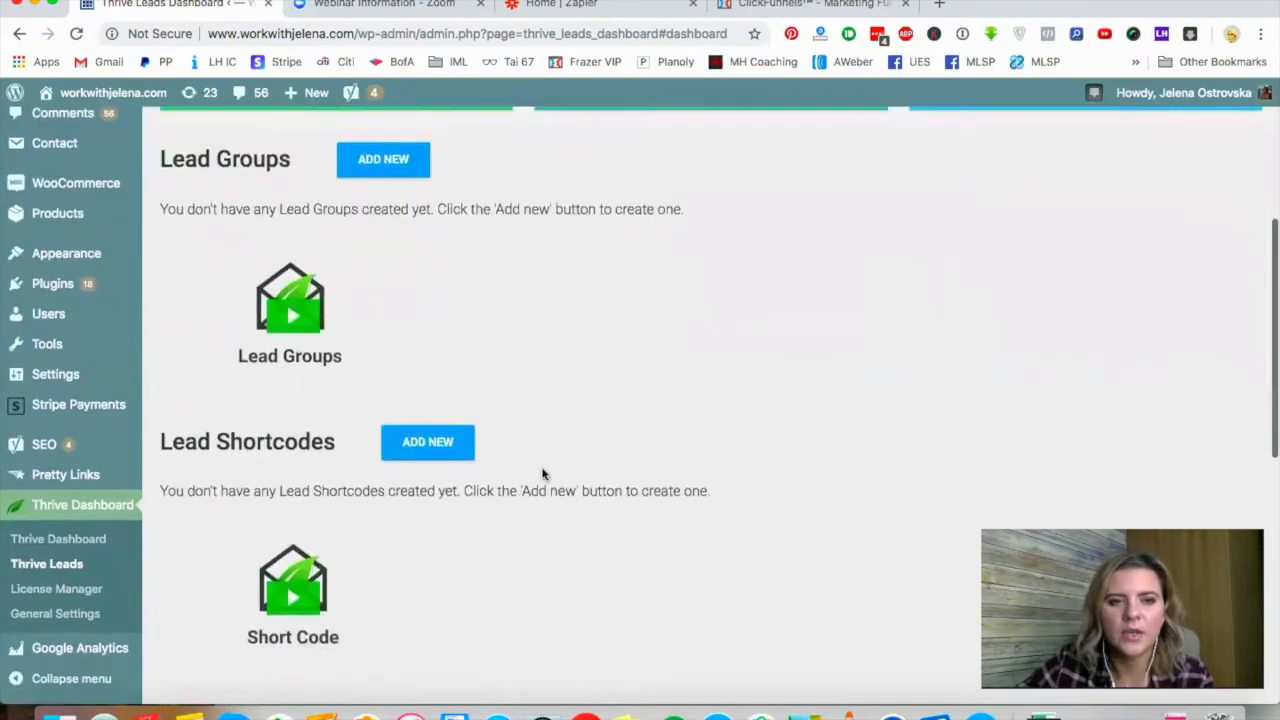
scroll(365, 472, down, 5)
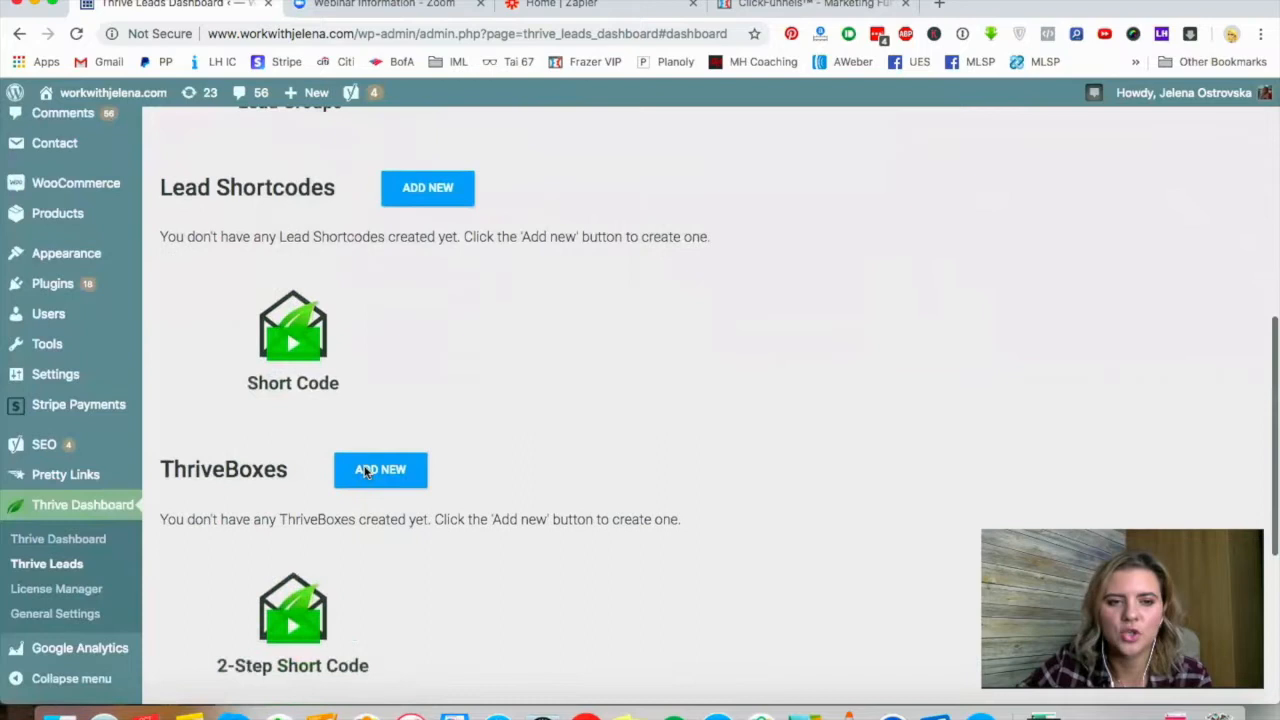
scroll(366, 472, down, 2)
scroll(780, 355, down, 3)
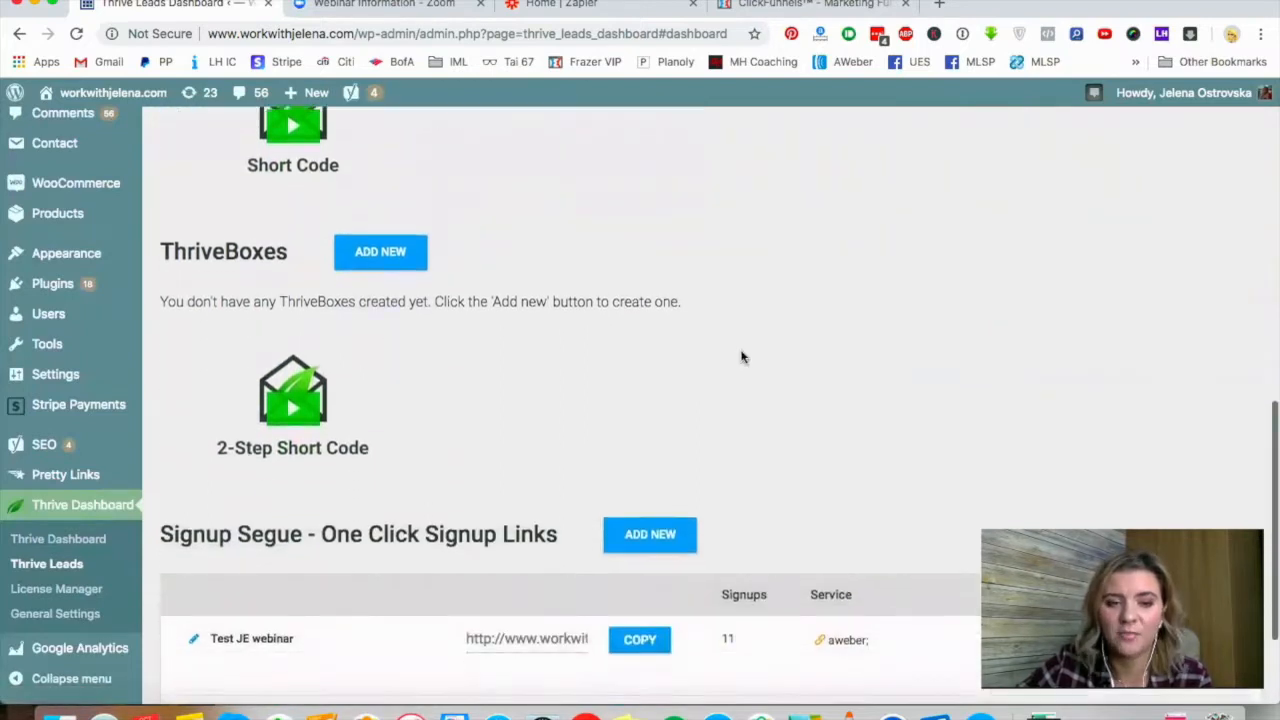
scroll(742, 357, down, 1)
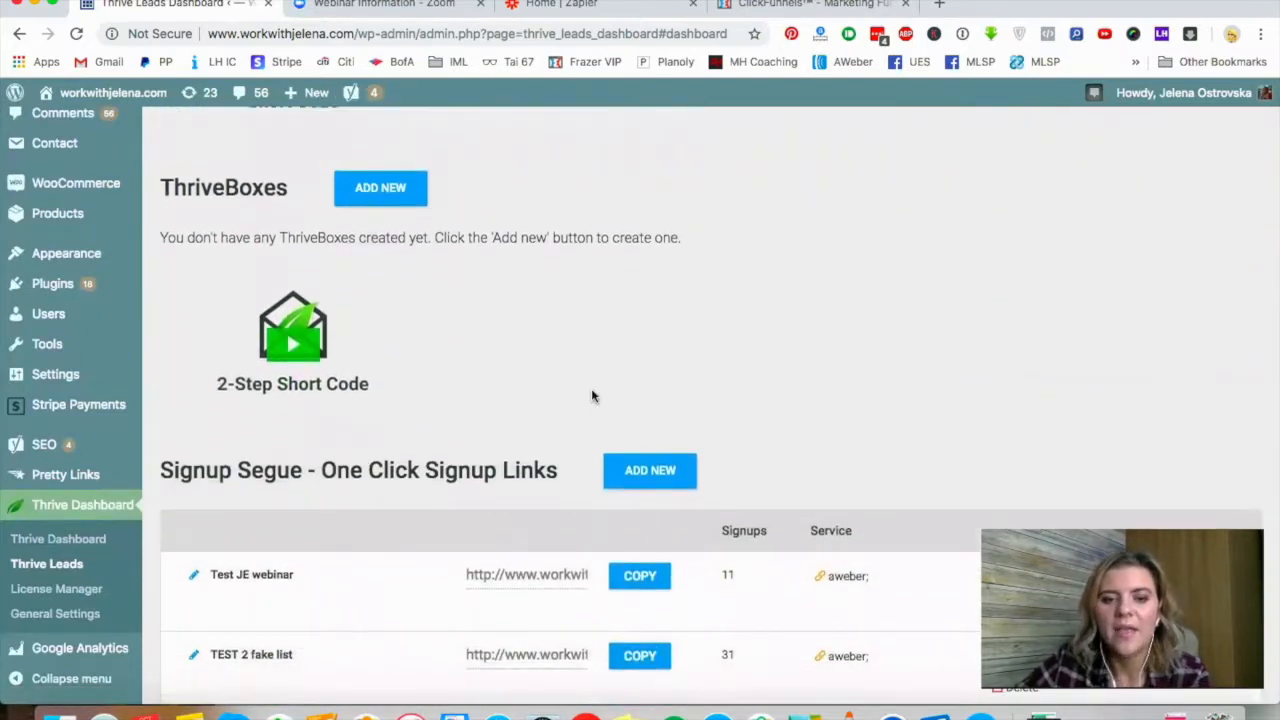
scroll(591, 390, down, 1)
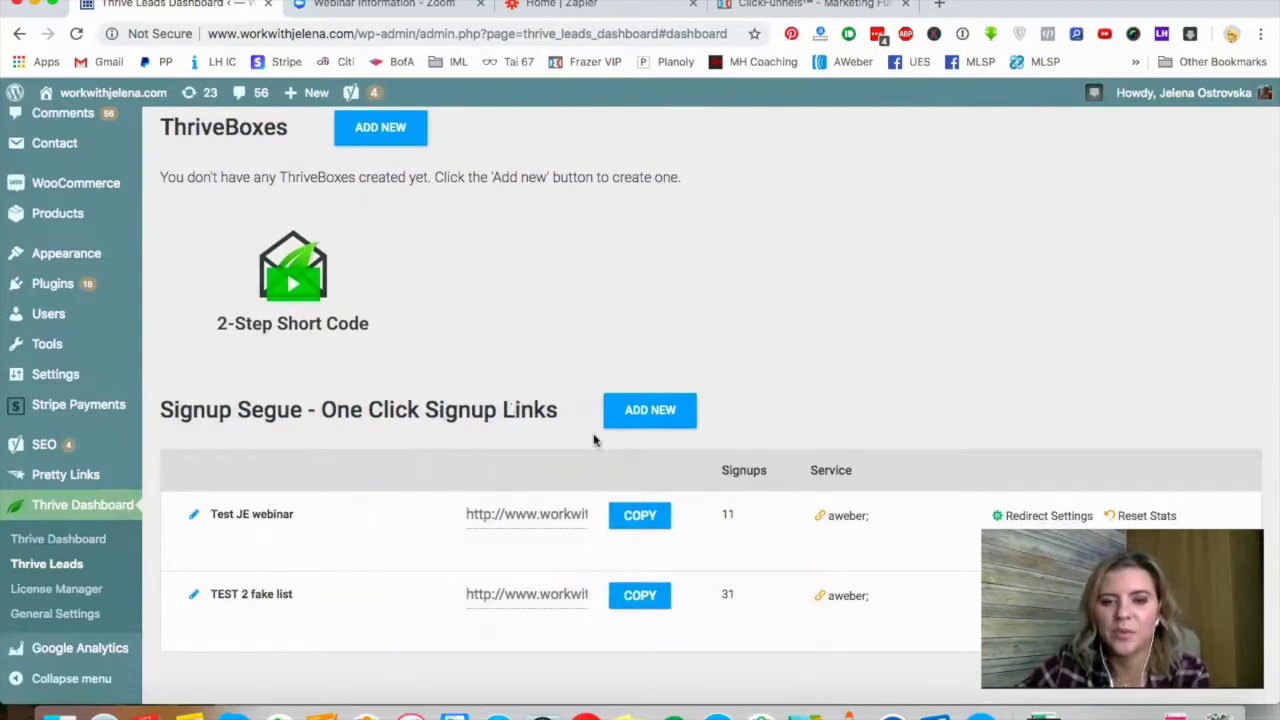
scroll(610, 458, down, 1)
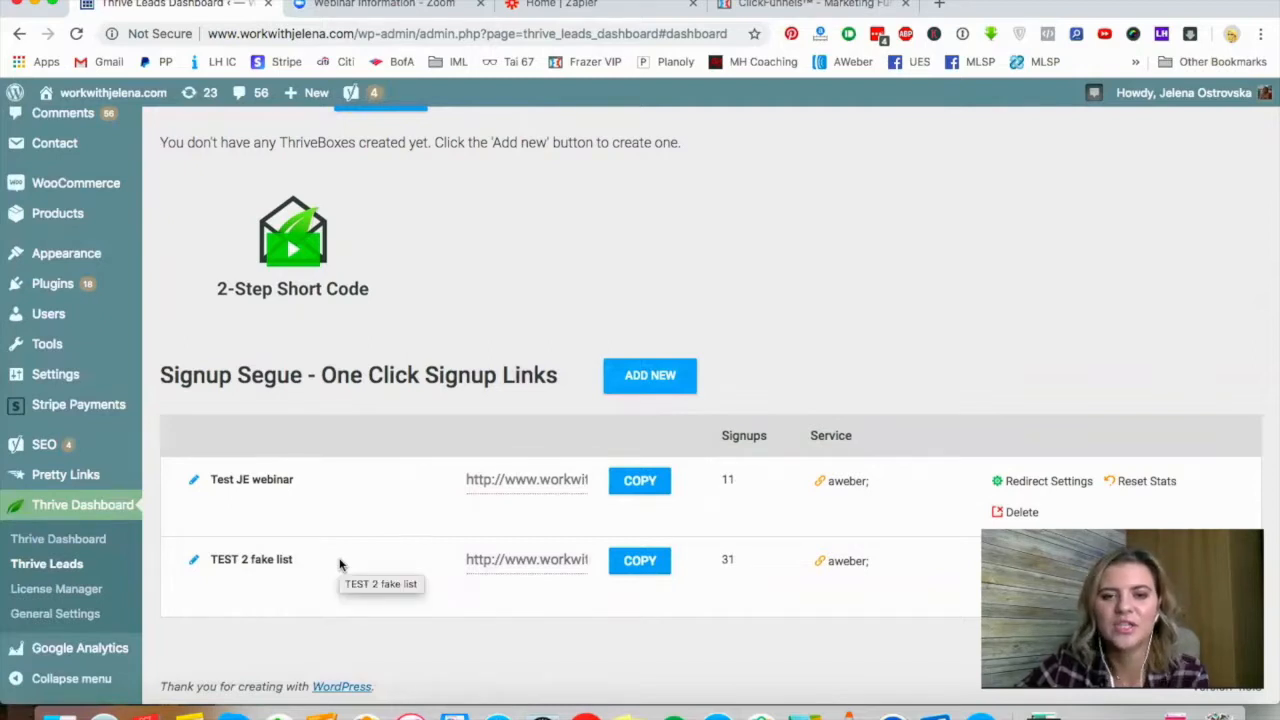
click(660, 378)
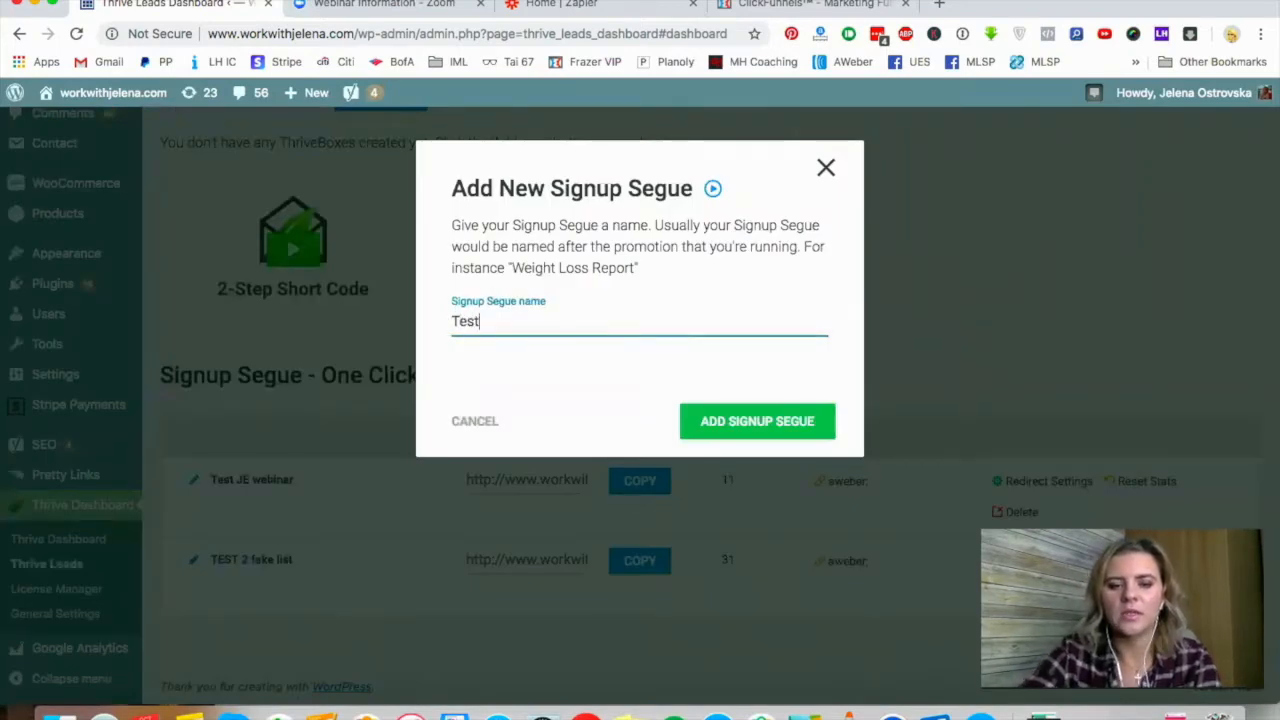
click(770, 423)
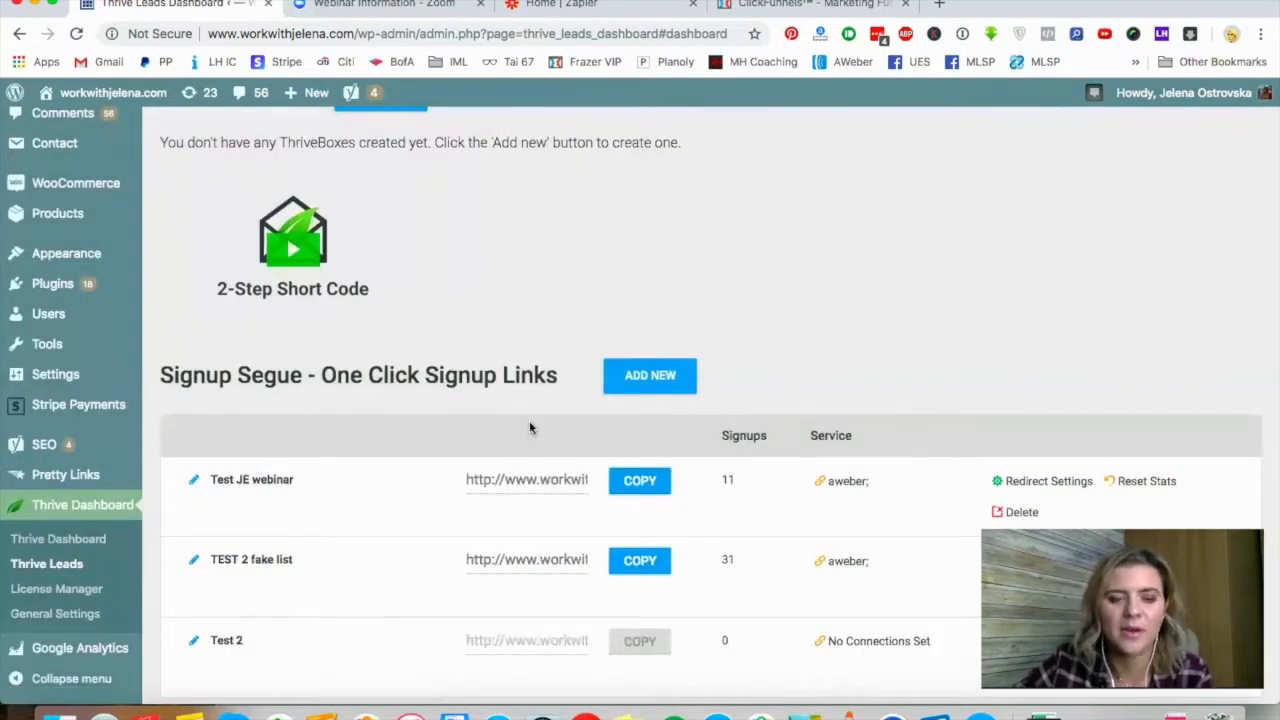
Step: Add an aweber connection to the Test 2 signup link and reload its mailing lists
scroll(530, 428, down, 2)
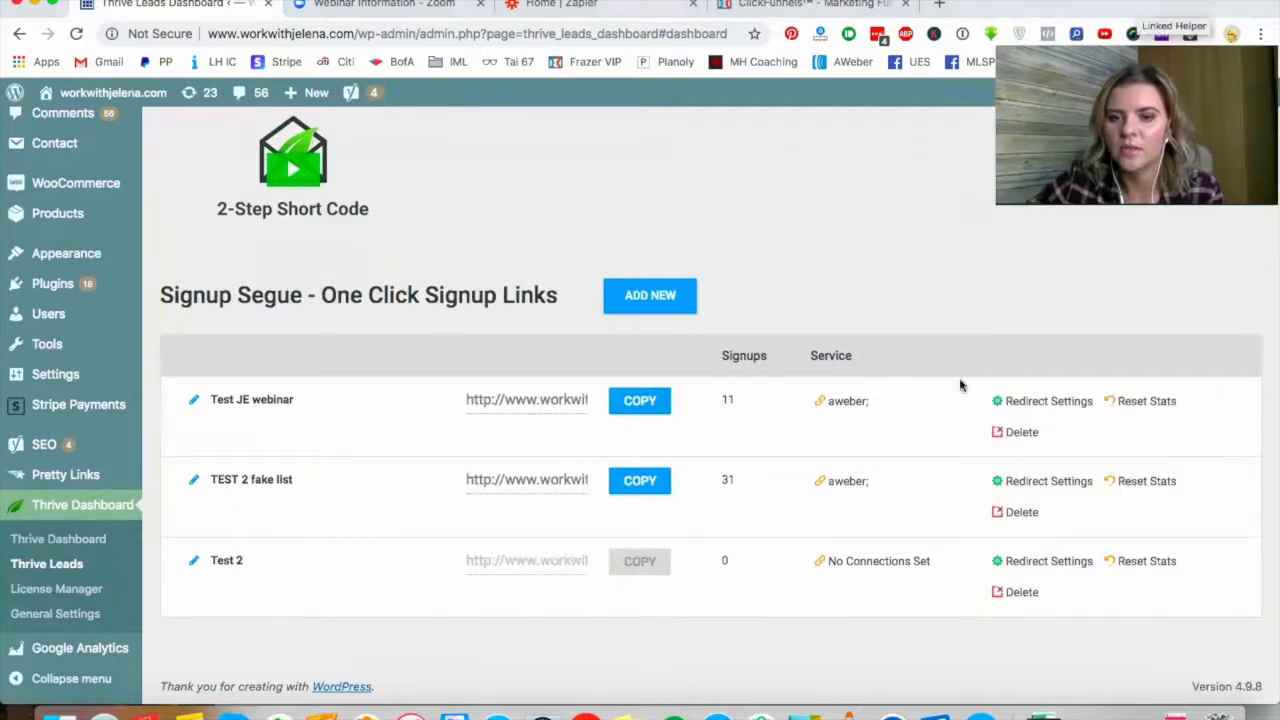
click(829, 568)
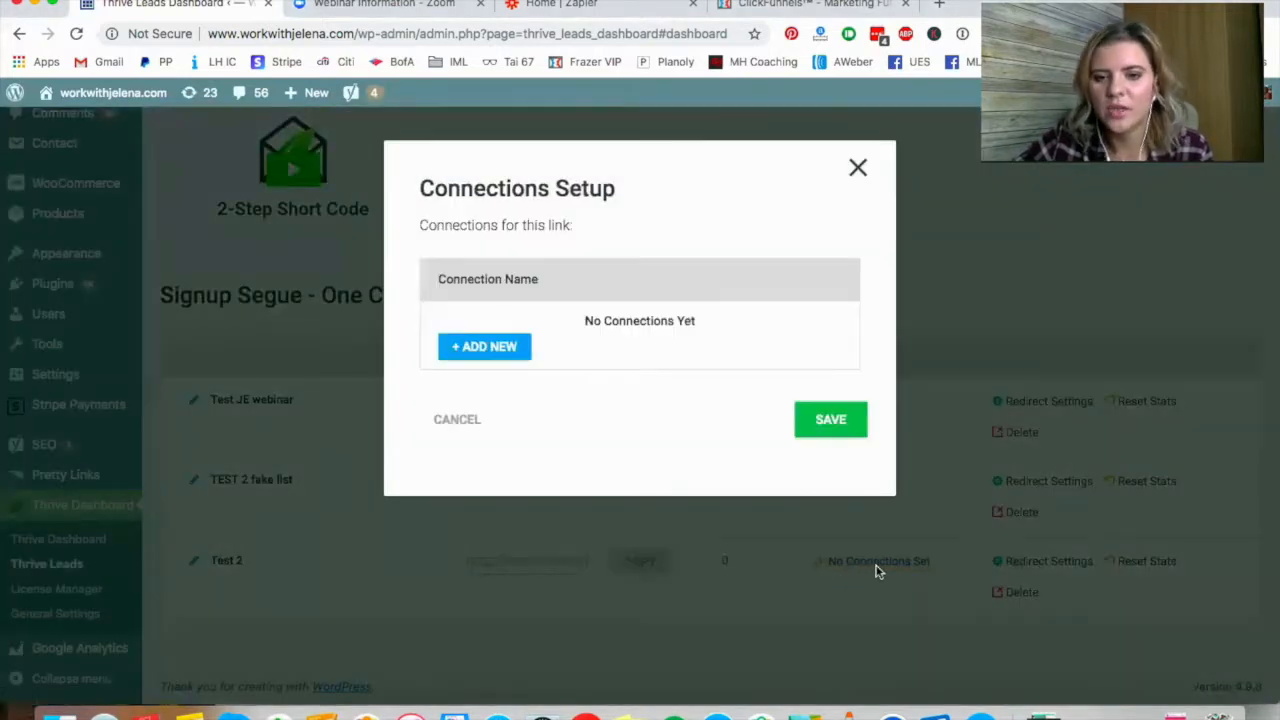
click(477, 347)
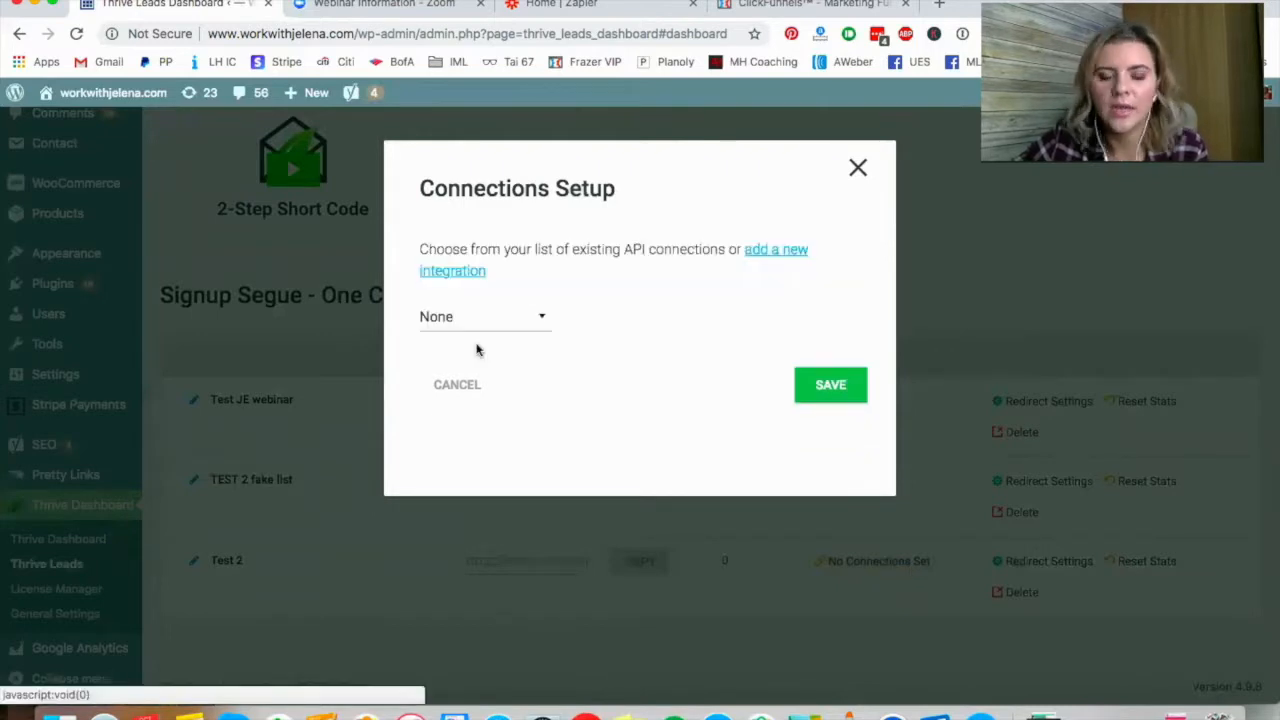
click(518, 315)
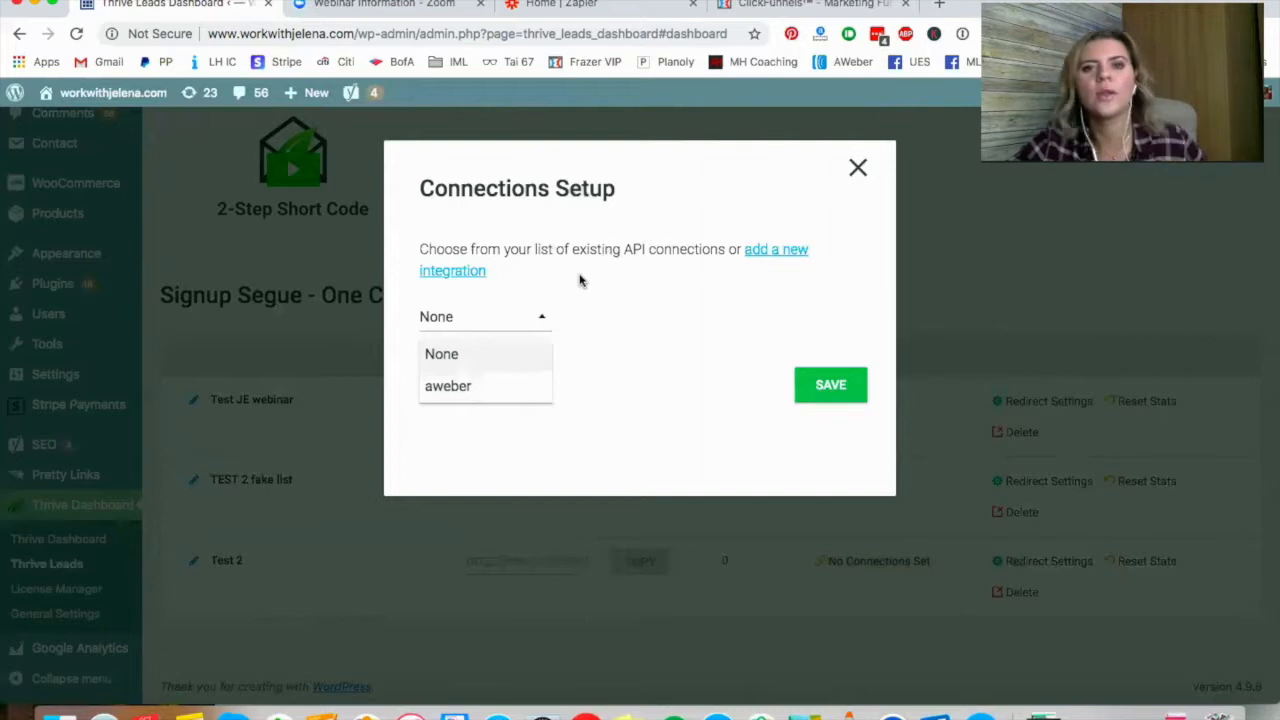
click(482, 386)
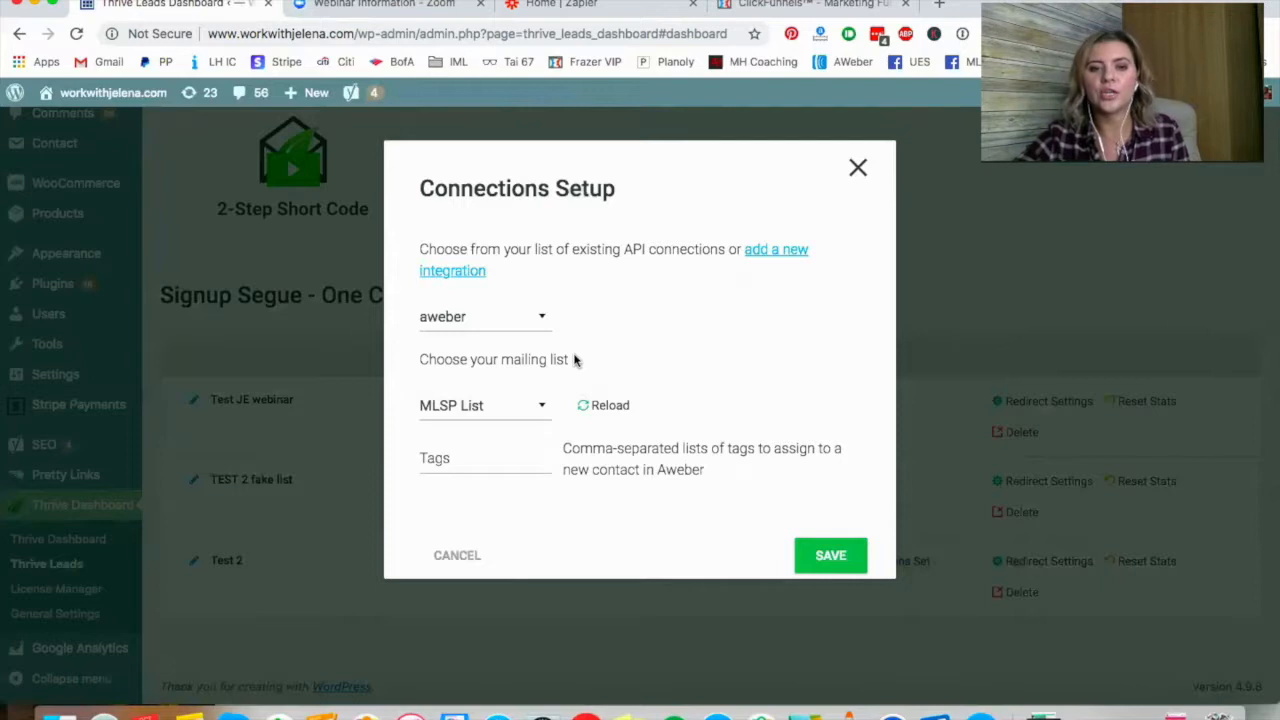
click(609, 405)
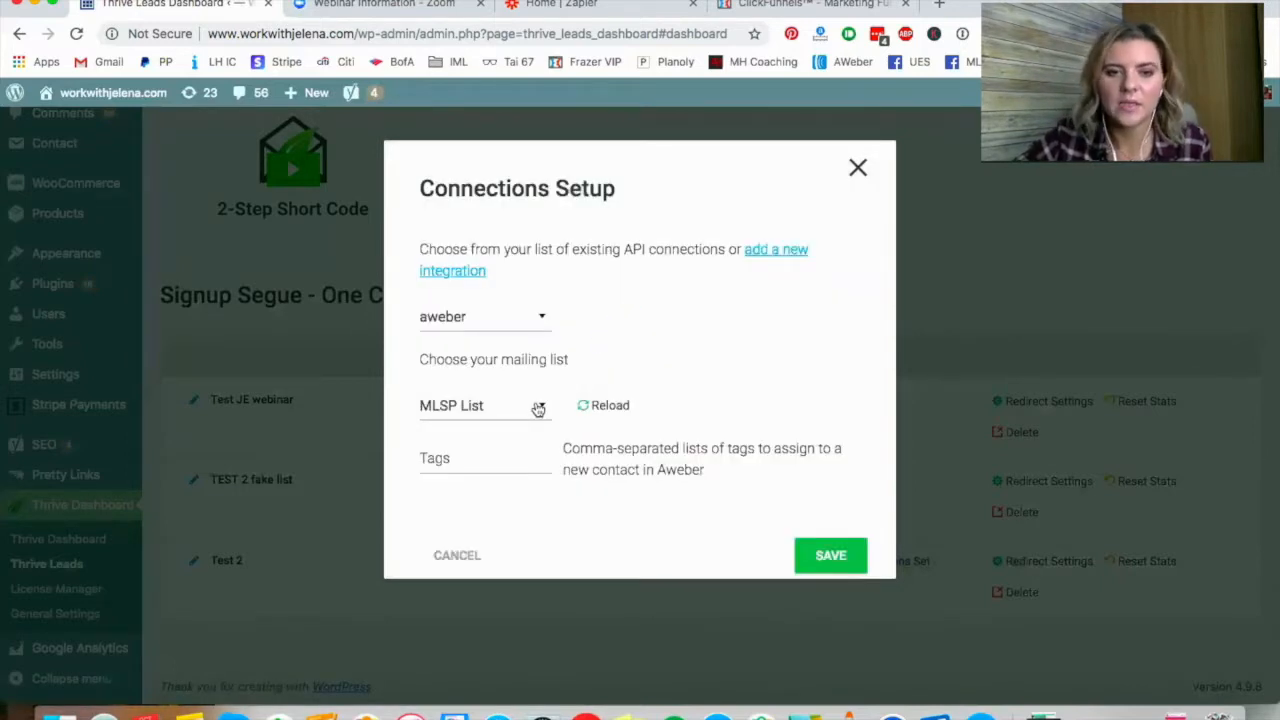
Step: Choose "Webinar TESTJE" as the connection's mailing list and save the connection setup for the Test 2 link
click(538, 409)
scroll(527, 299, down, 5)
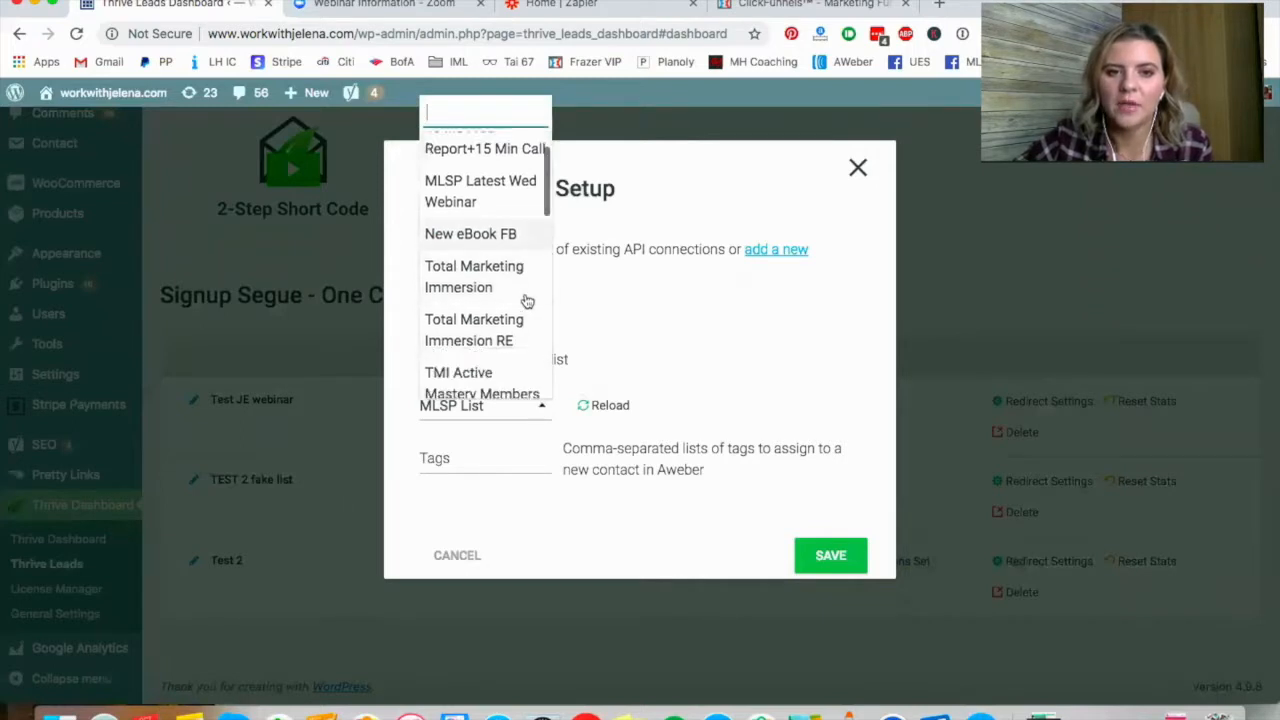
scroll(527, 299, down, 3)
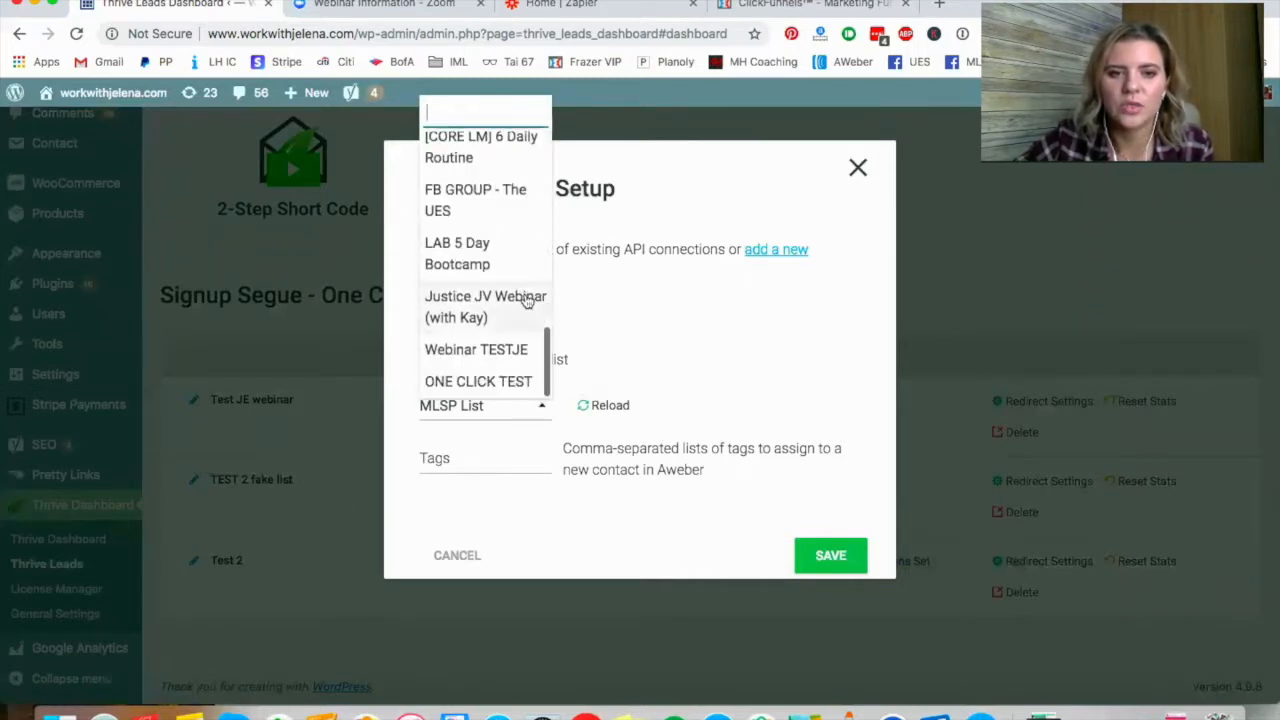
click(494, 350)
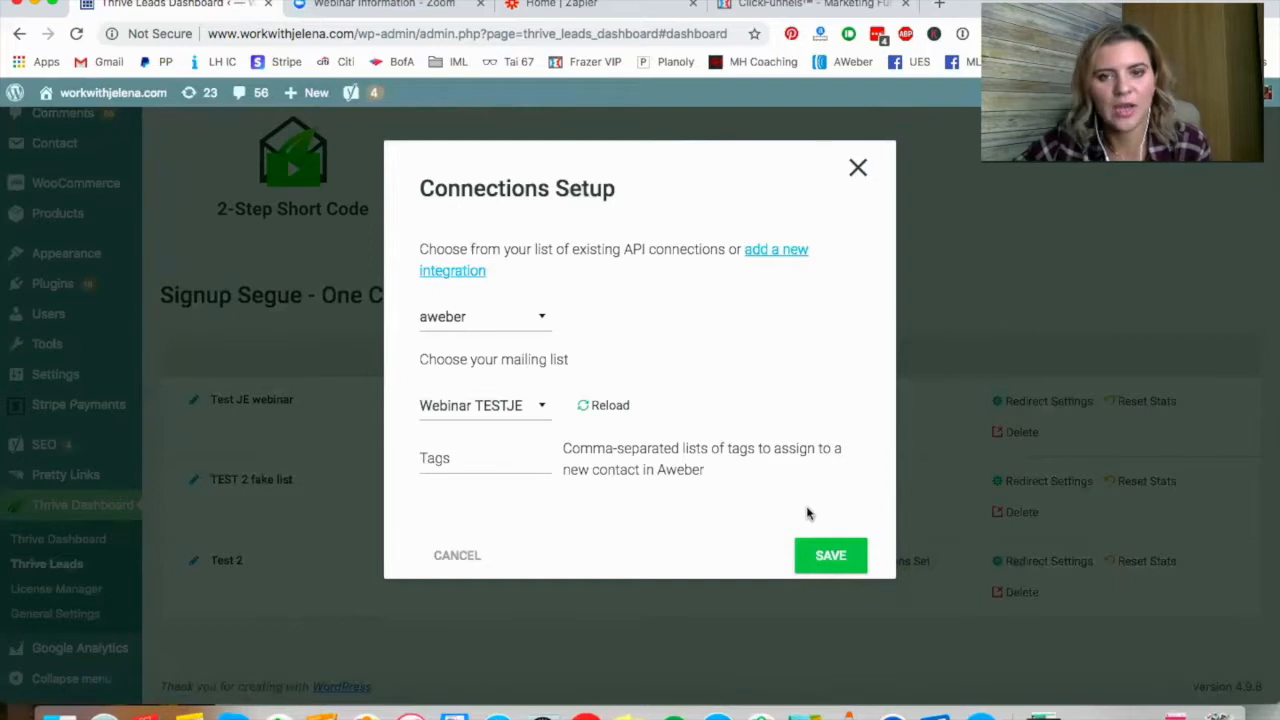
click(843, 554)
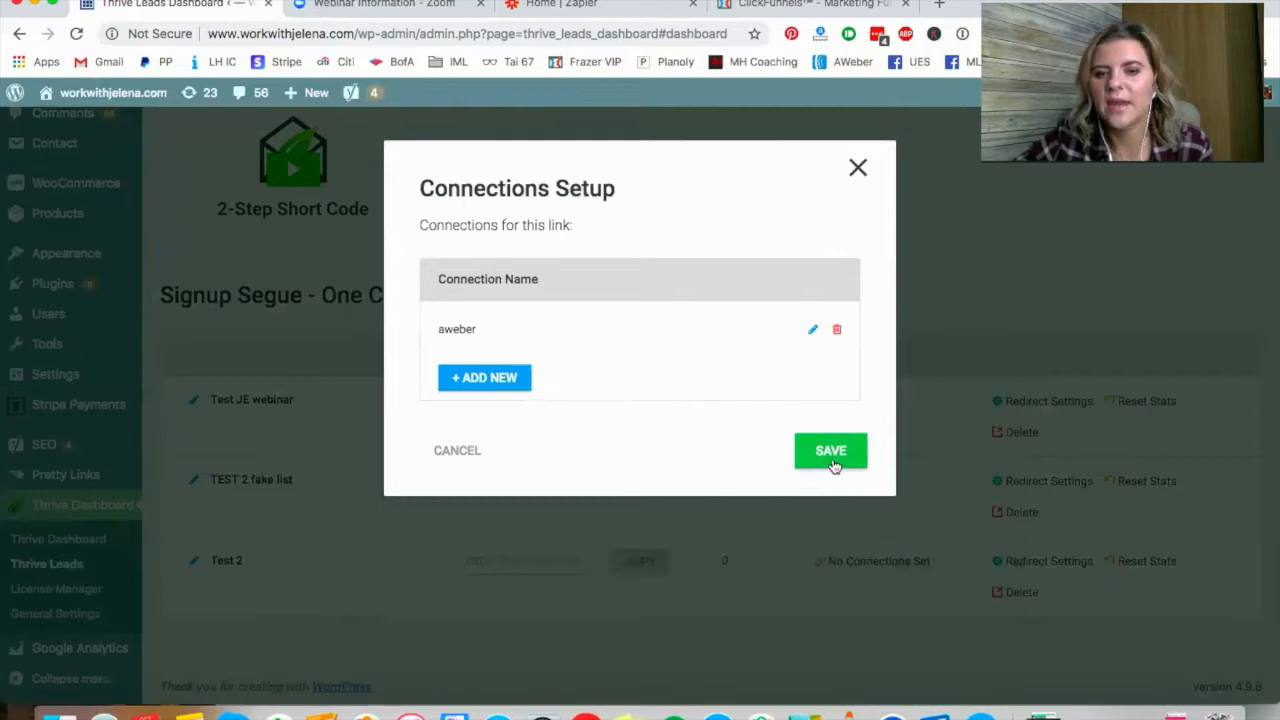
click(831, 452)
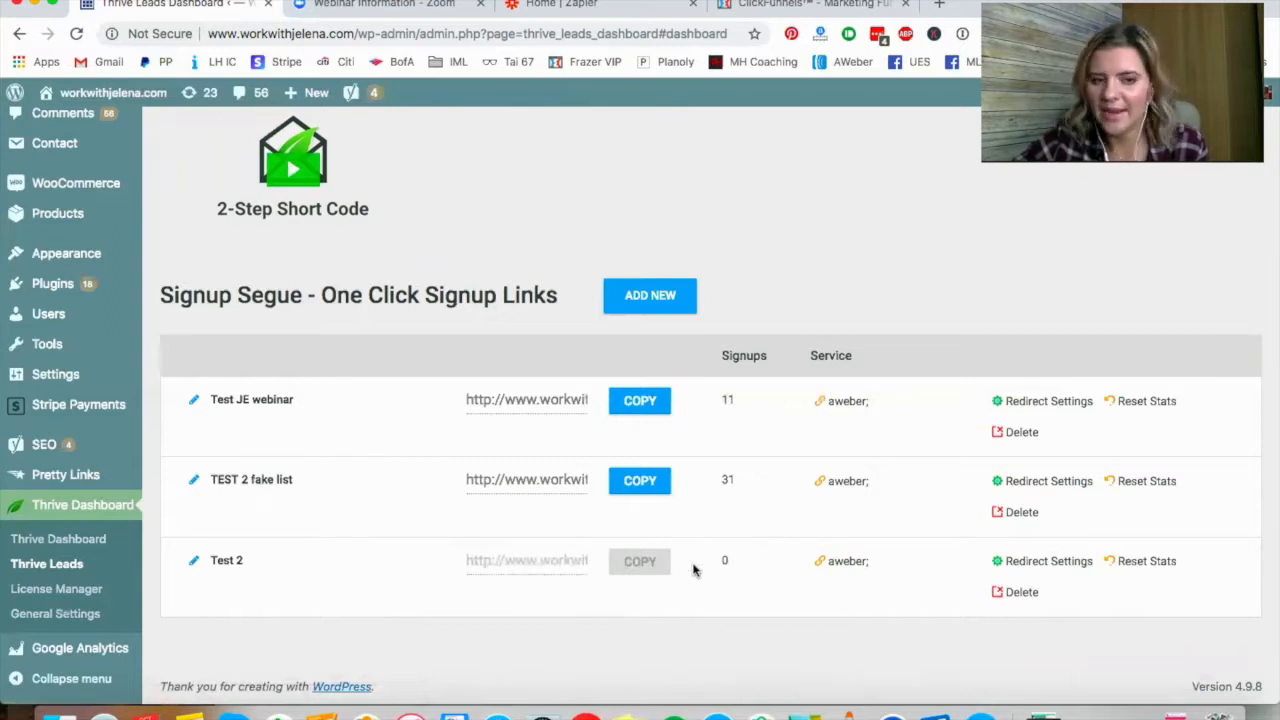
Step: Set the Test 2 signup link's thank-you page settings to a Single Redirect that points to a custom URL
click(1038, 565)
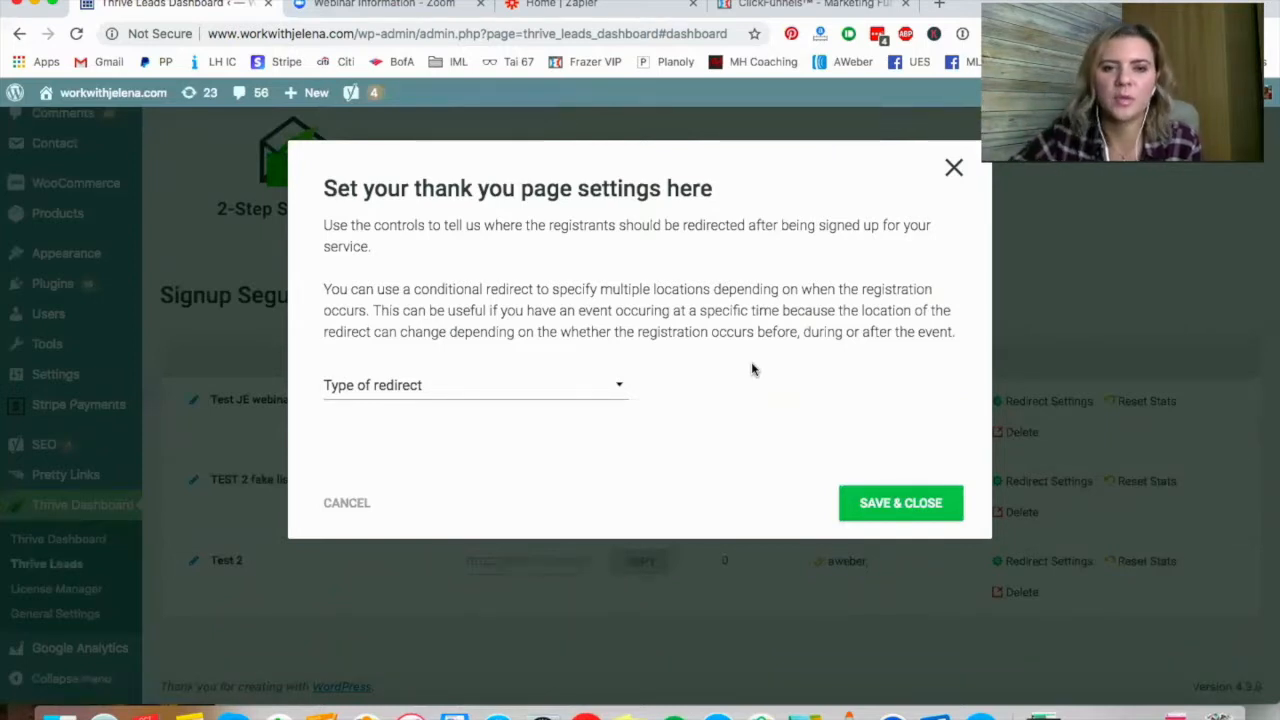
click(585, 387)
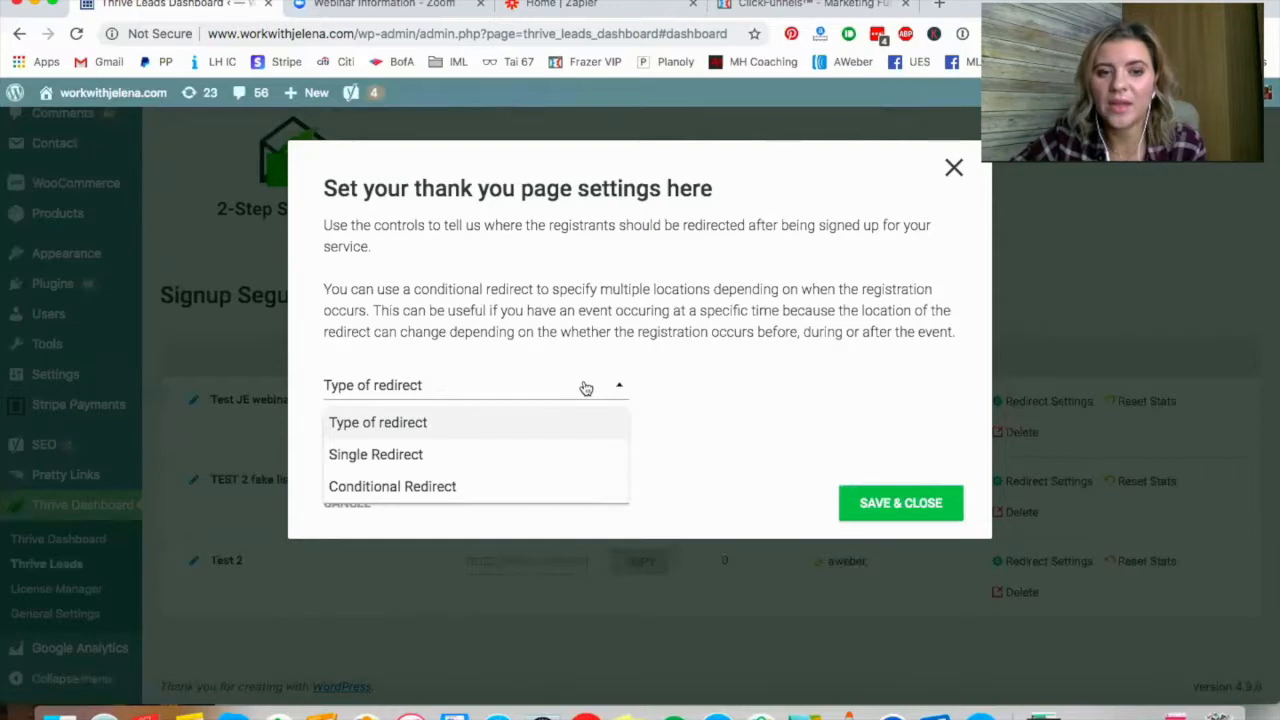
click(423, 455)
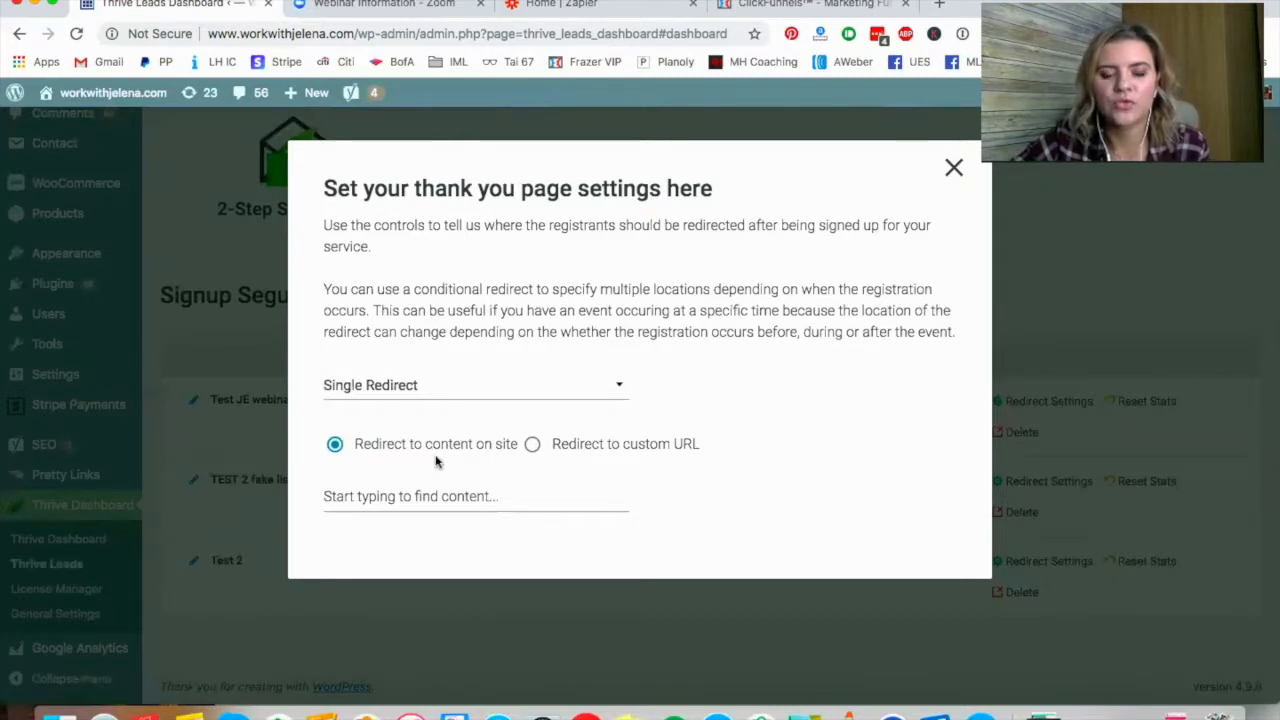
click(530, 444)
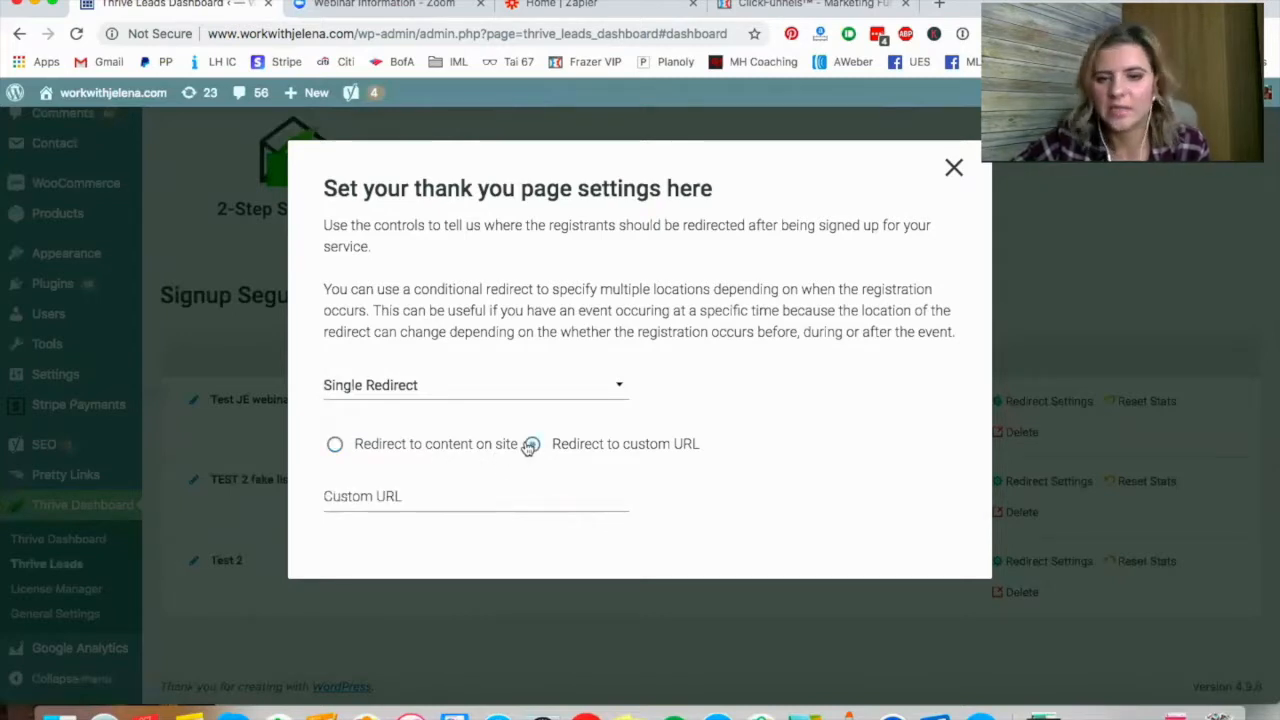
click(476, 494)
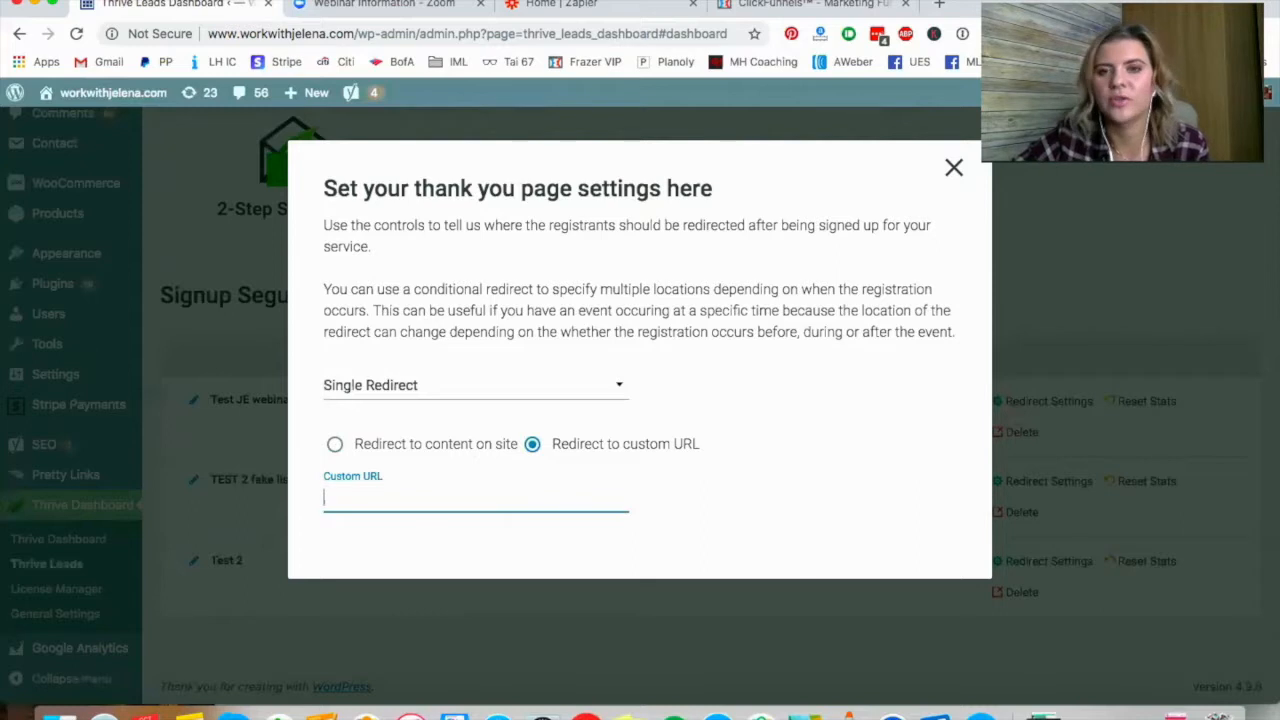
Step: Switch to ClickFunnels and copy the page URL of the Webinar Confirmation funnel step
click(845, 6)
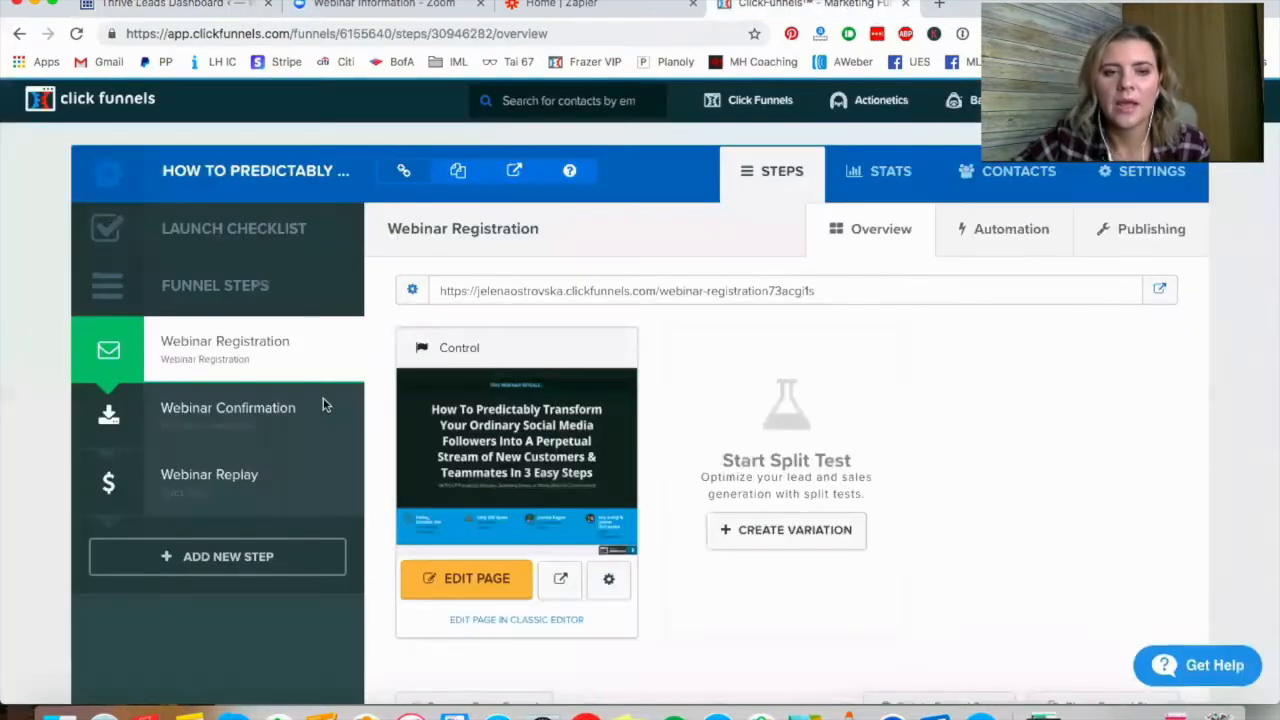
click(255, 420)
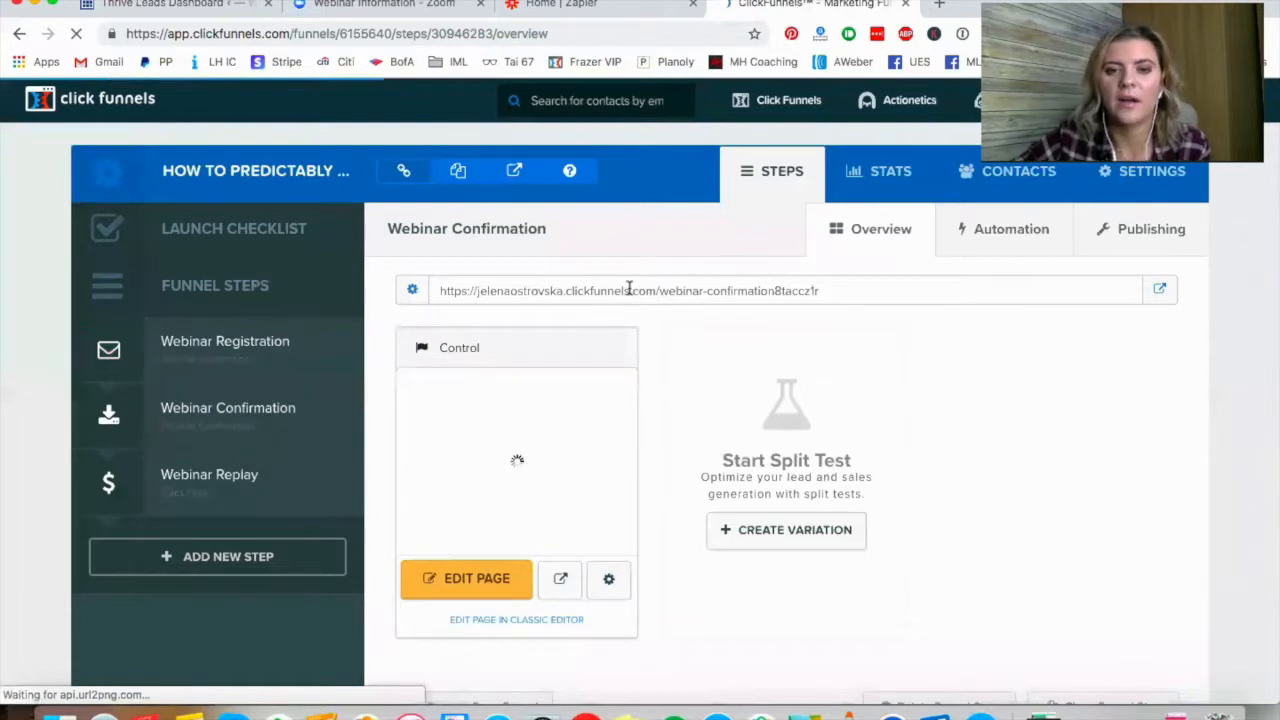
click(629, 288)
key(super+c)
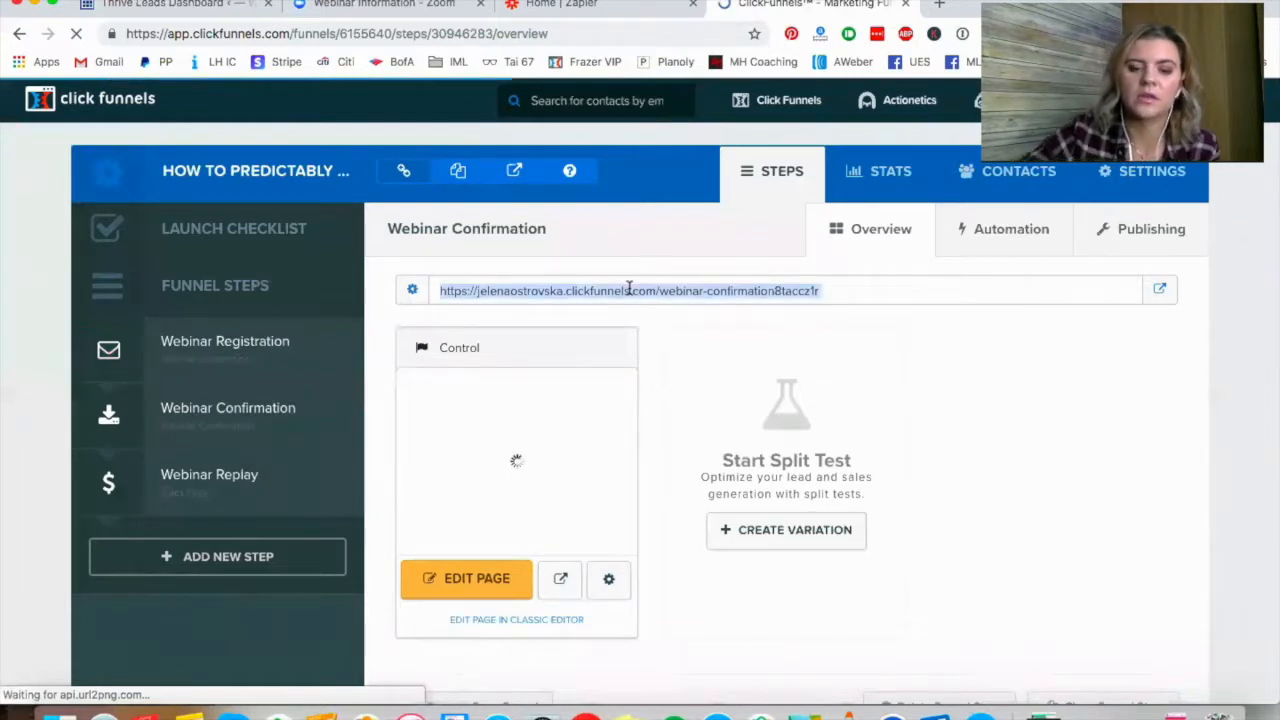
Step: Return to Thrive Leads, paste the copied Webinar Confirmation URL as the custom redirect URL, and save the redirect settings
click(167, 5)
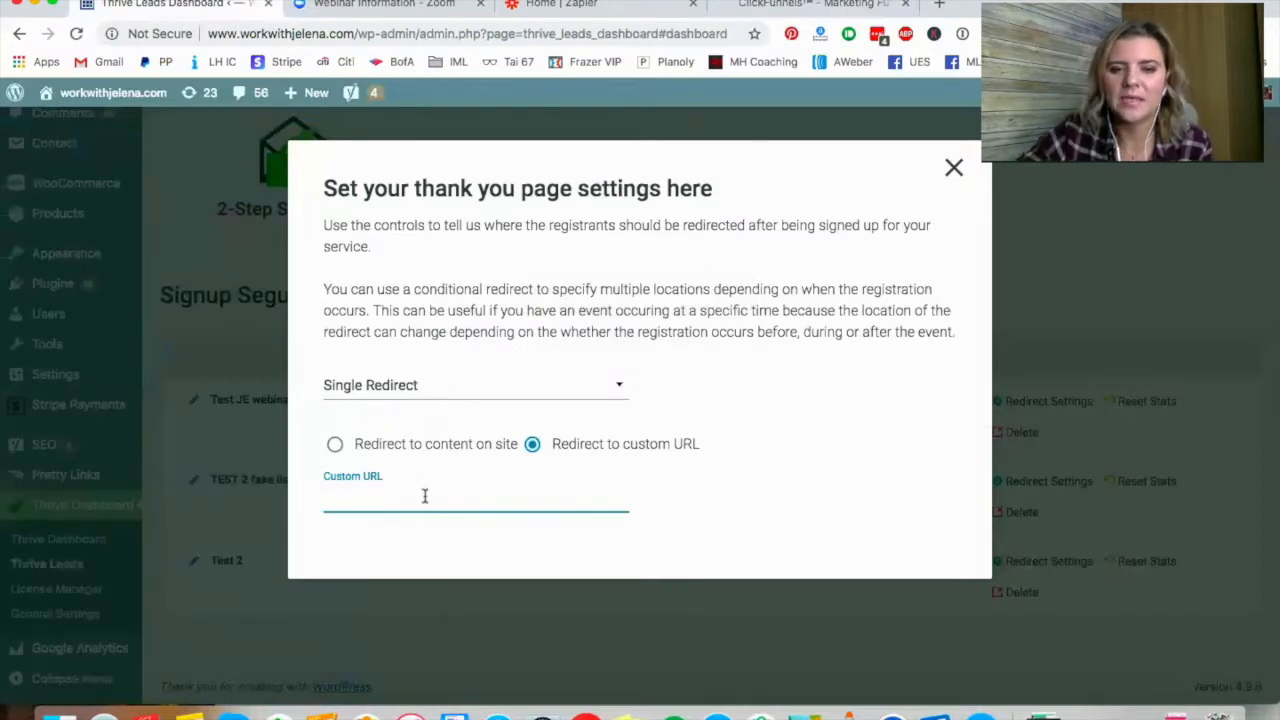
click(574, 488)
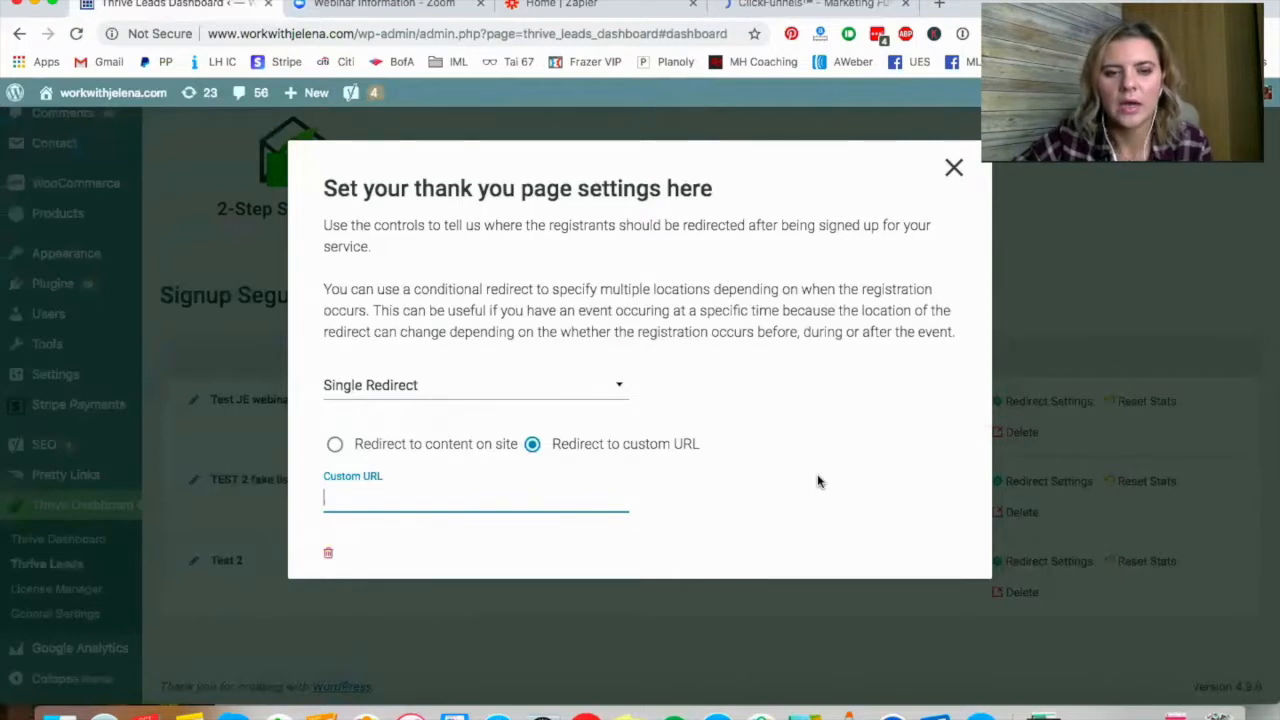
scroll(818, 481, down, 2)
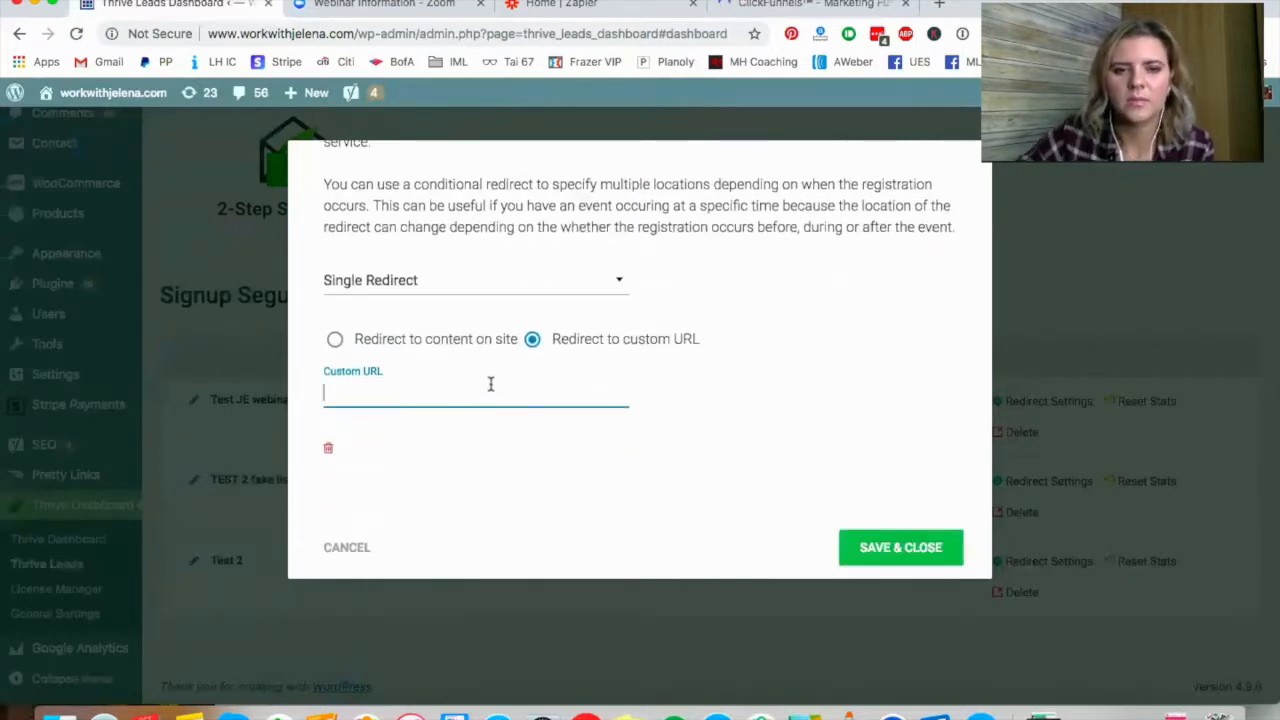
click(779, 8)
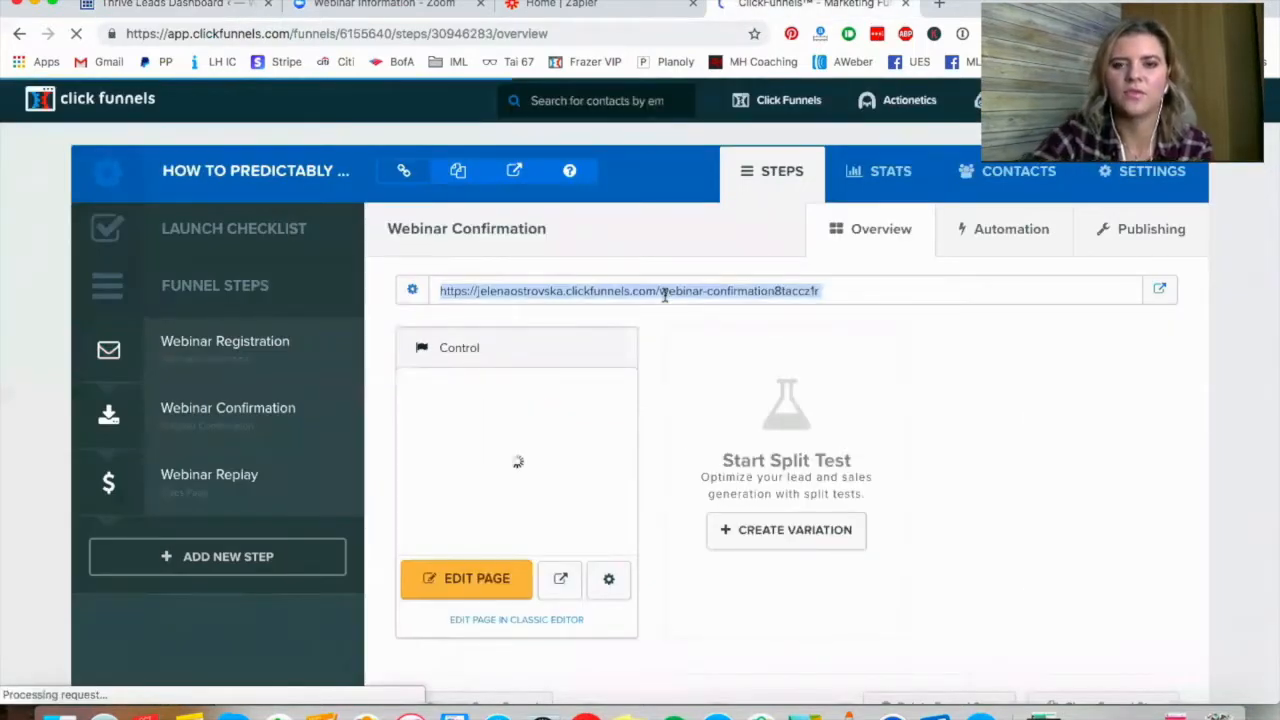
click(180, 6)
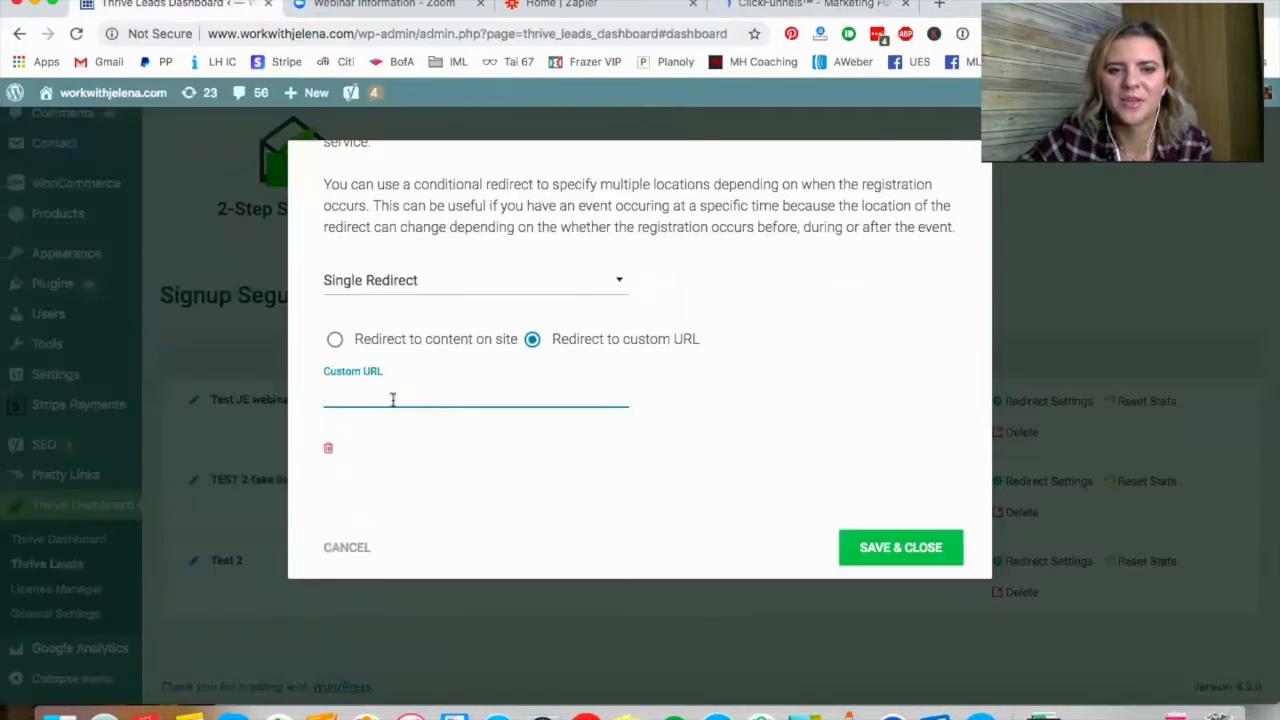
key(super+v)
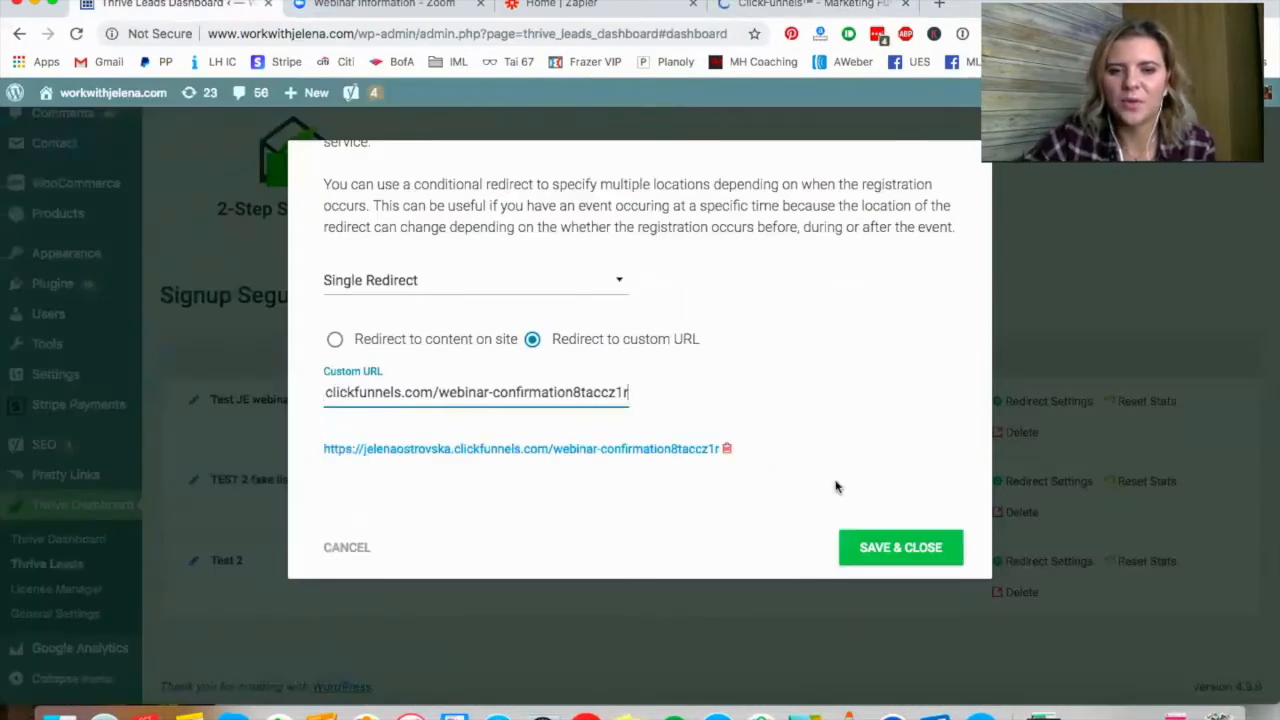
click(906, 548)
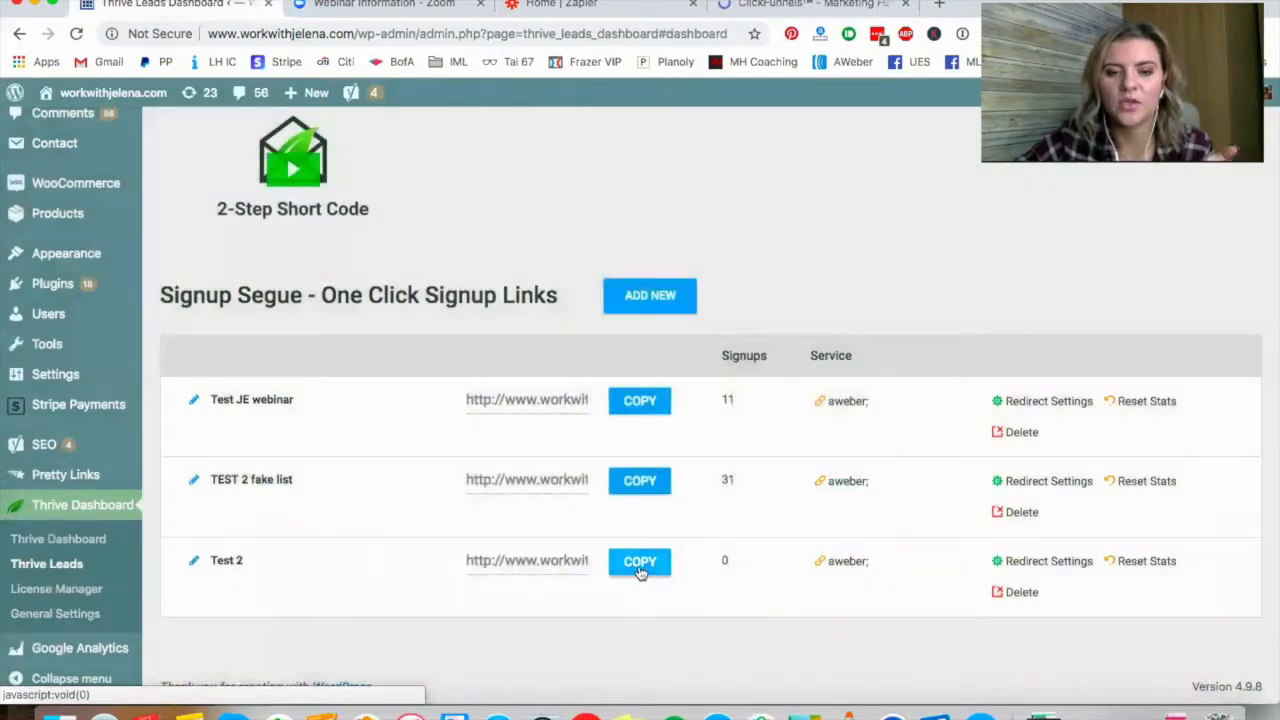
Step: Copy the Test 2 one-click signup link and paste it into a blank Pages document
click(640, 563)
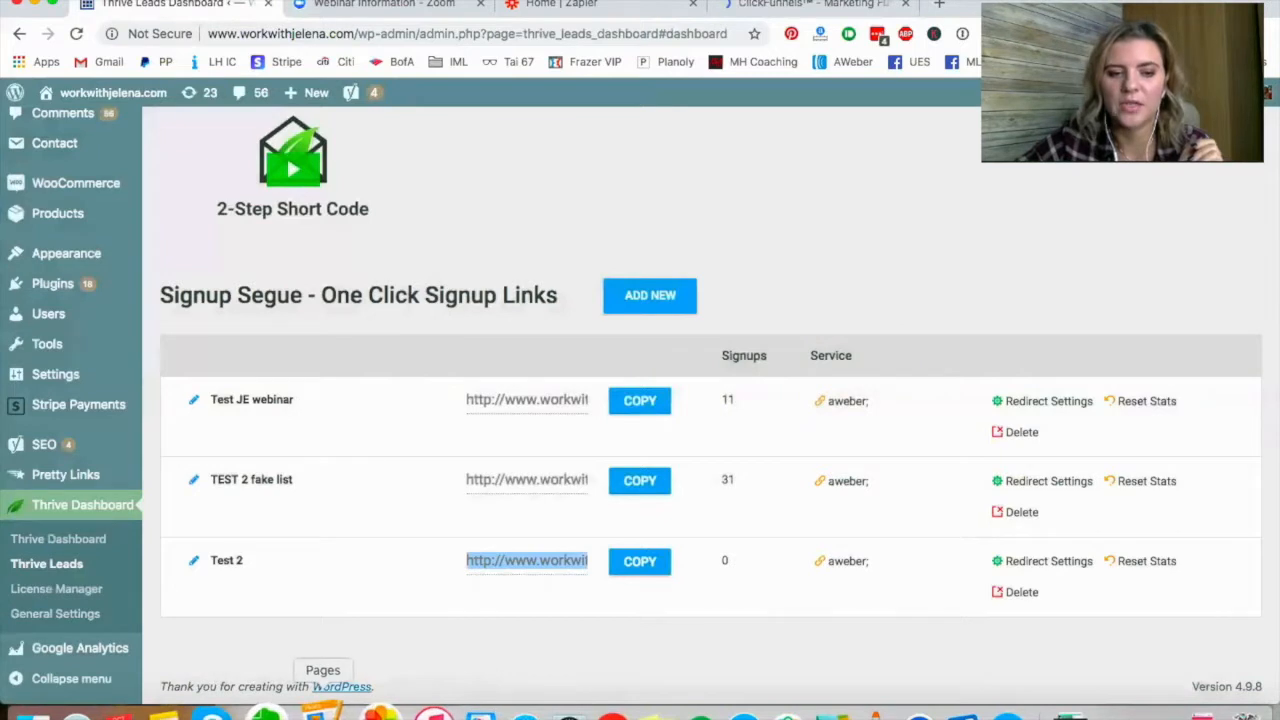
click(322, 708)
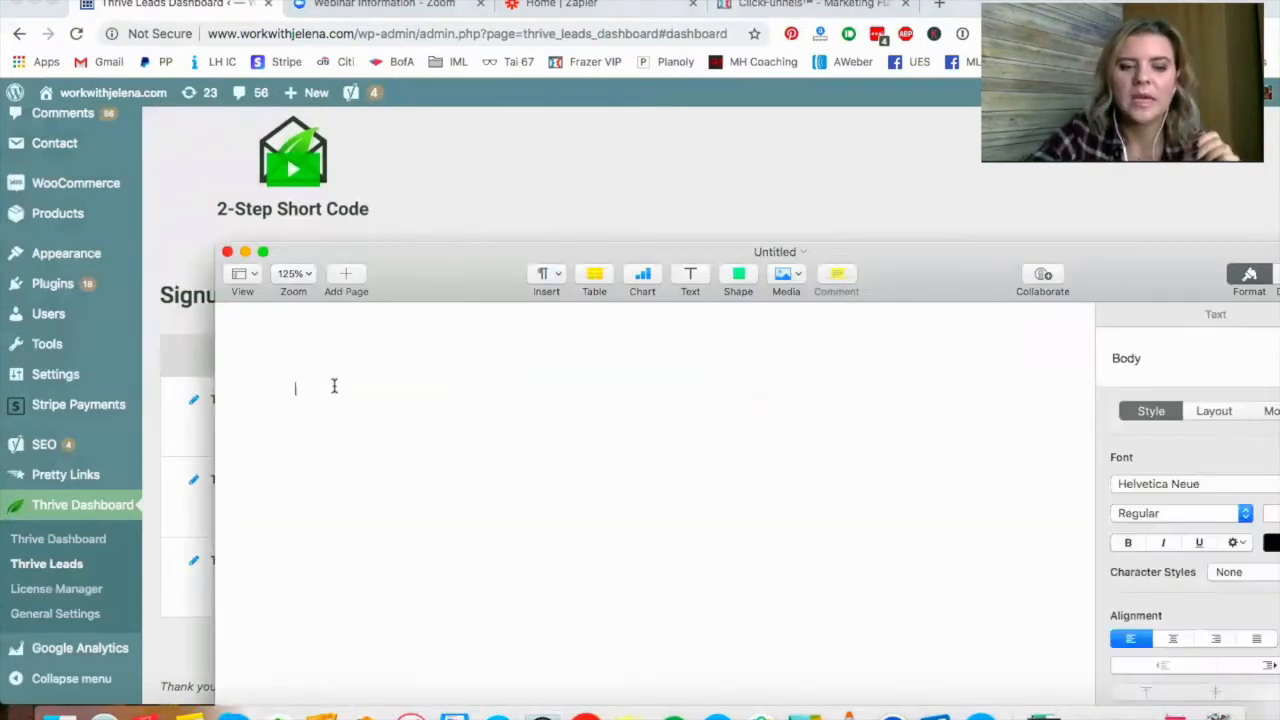
key(super+v)
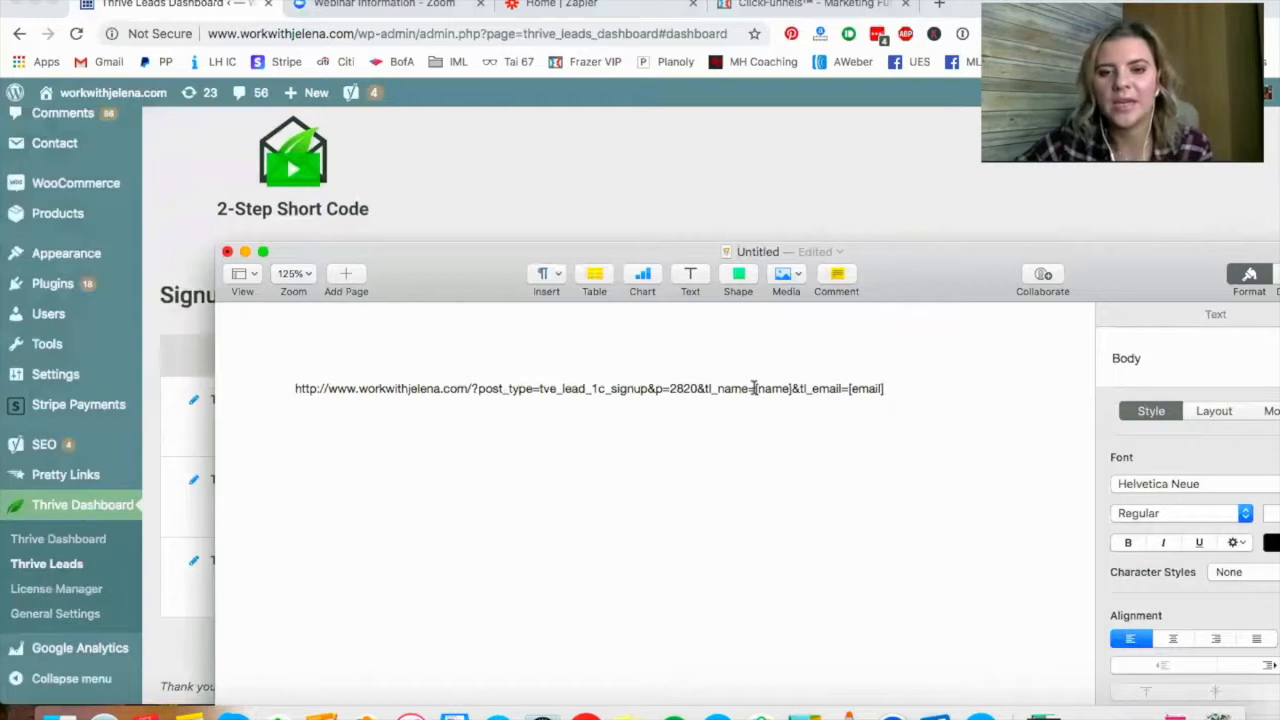
Step: Make the [name] placeholder in the pasted signup link bold and increase its font size
drag(755, 388, 791, 388)
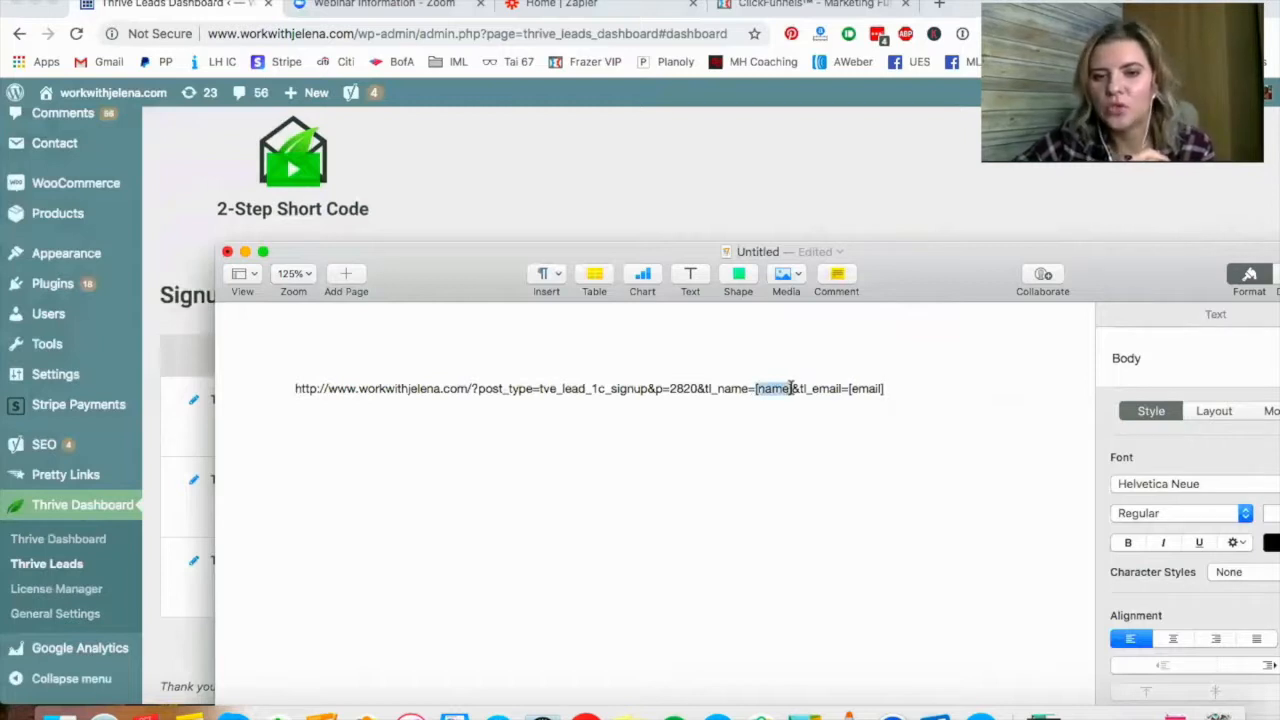
click(1127, 543)
drag(1128, 274, 995, 260)
click(1183, 495)
click(1183, 495)
Step: Set the [email] placeholder in the signup link to 17 pt bold
click(758, 381)
drag(787, 381, 741, 382)
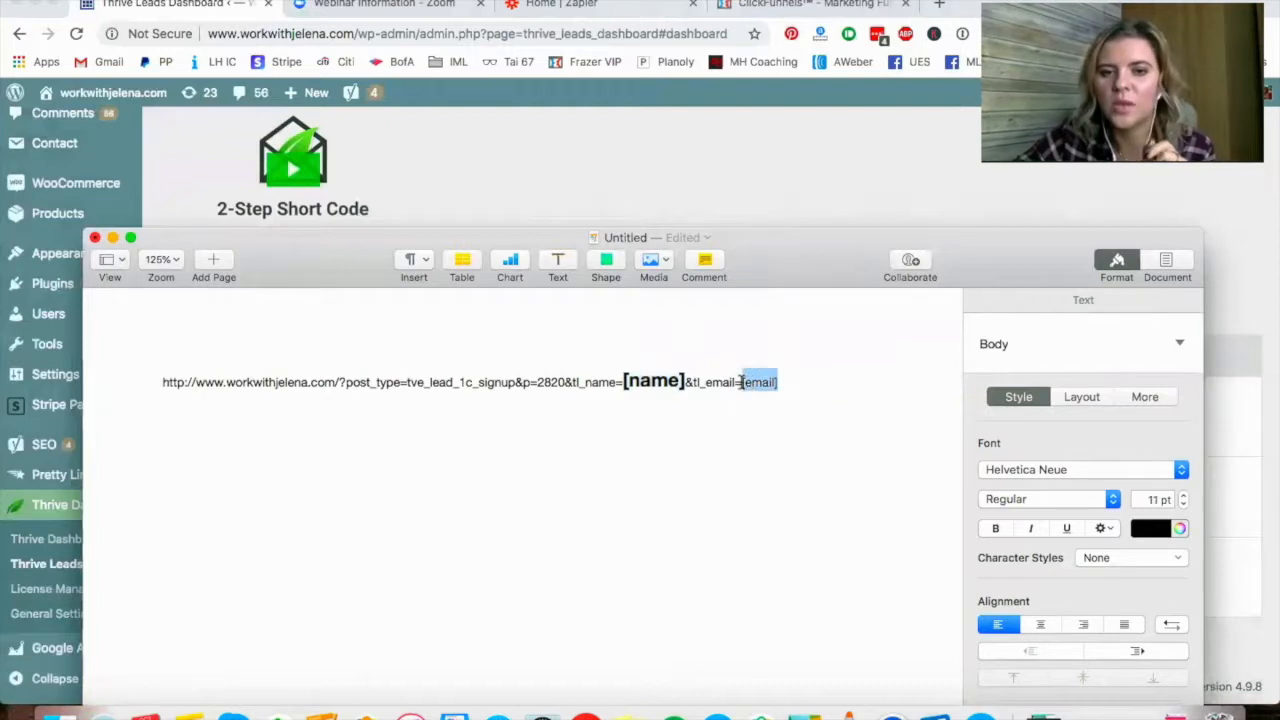
click(1183, 495)
click(1183, 495)
click(1183, 495)
click(1183, 495)
click(1183, 495)
click(1183, 495)
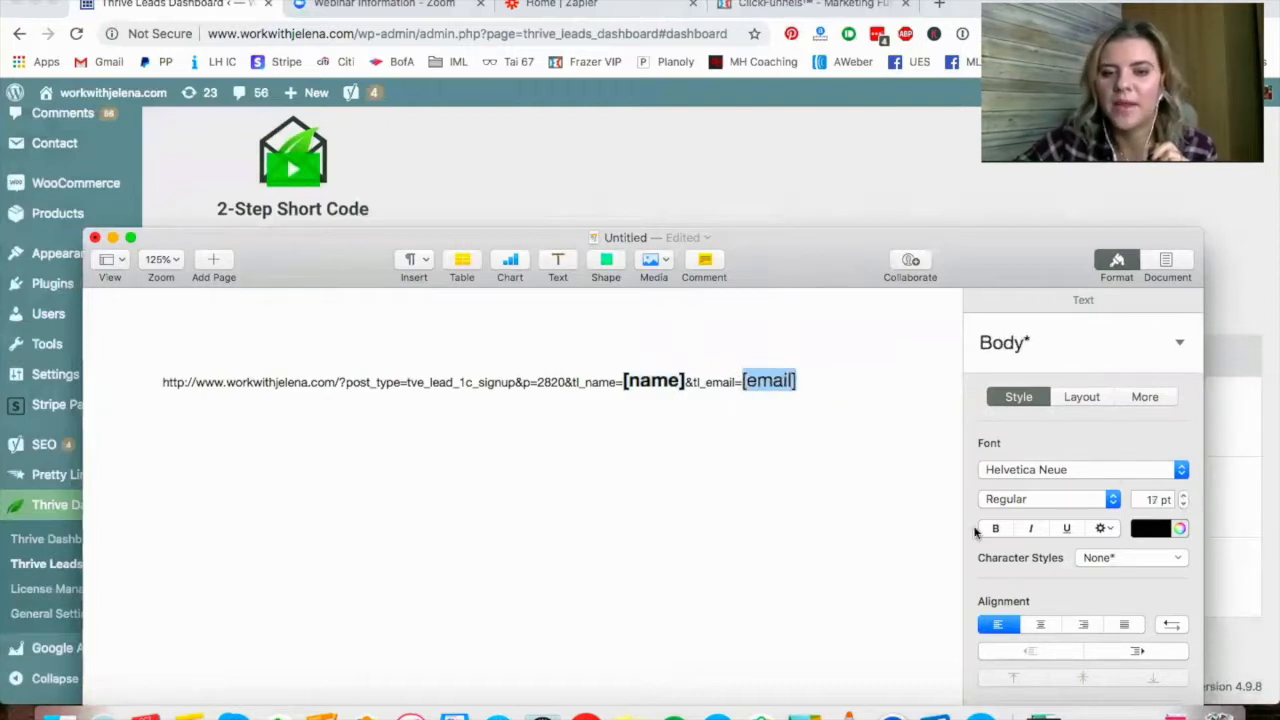
click(1003, 529)
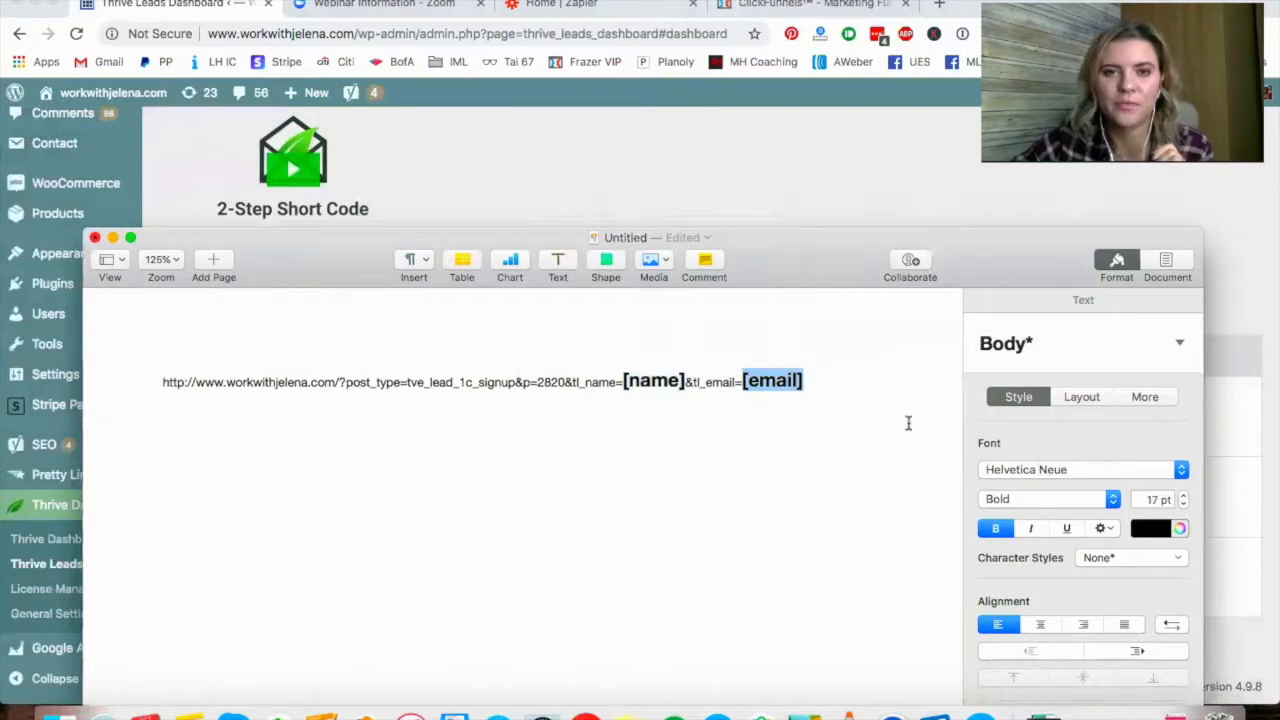
click(848, 388)
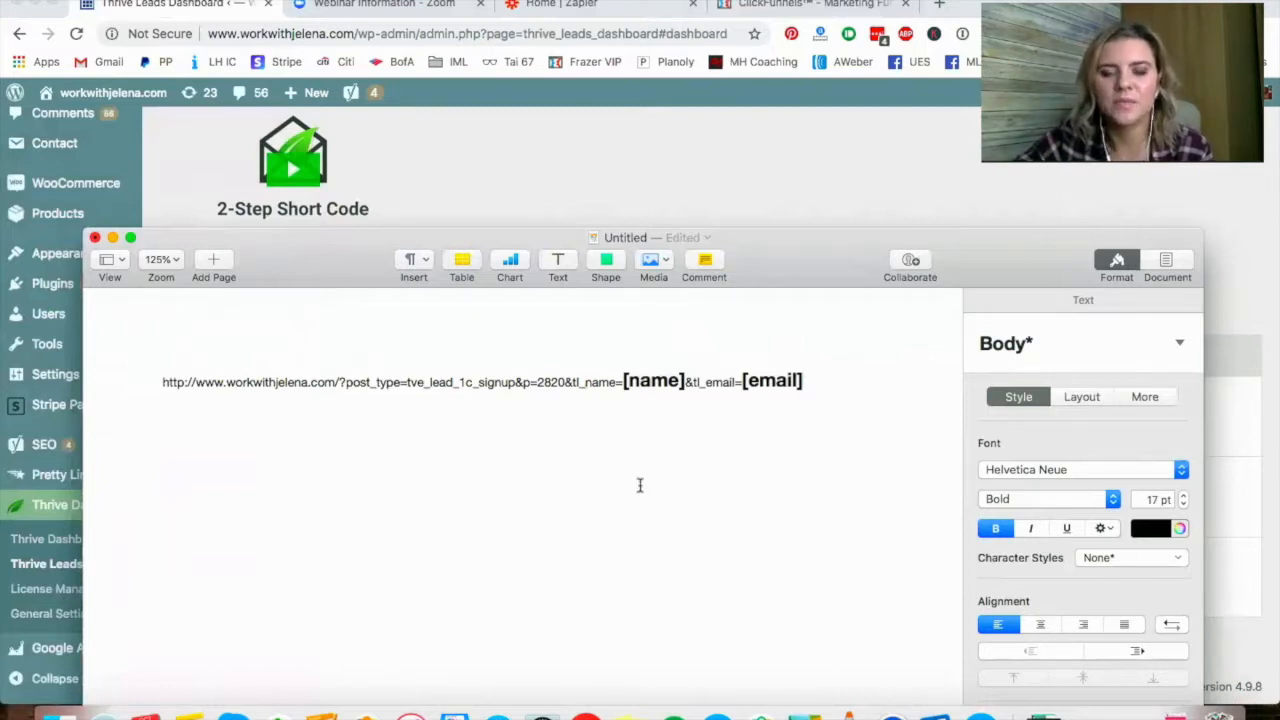
Step: Highlight the link section from [name] to [email] for review and return to the Thrive Leads dashboard in the browser
drag(622, 390, 817, 383)
click(817, 385)
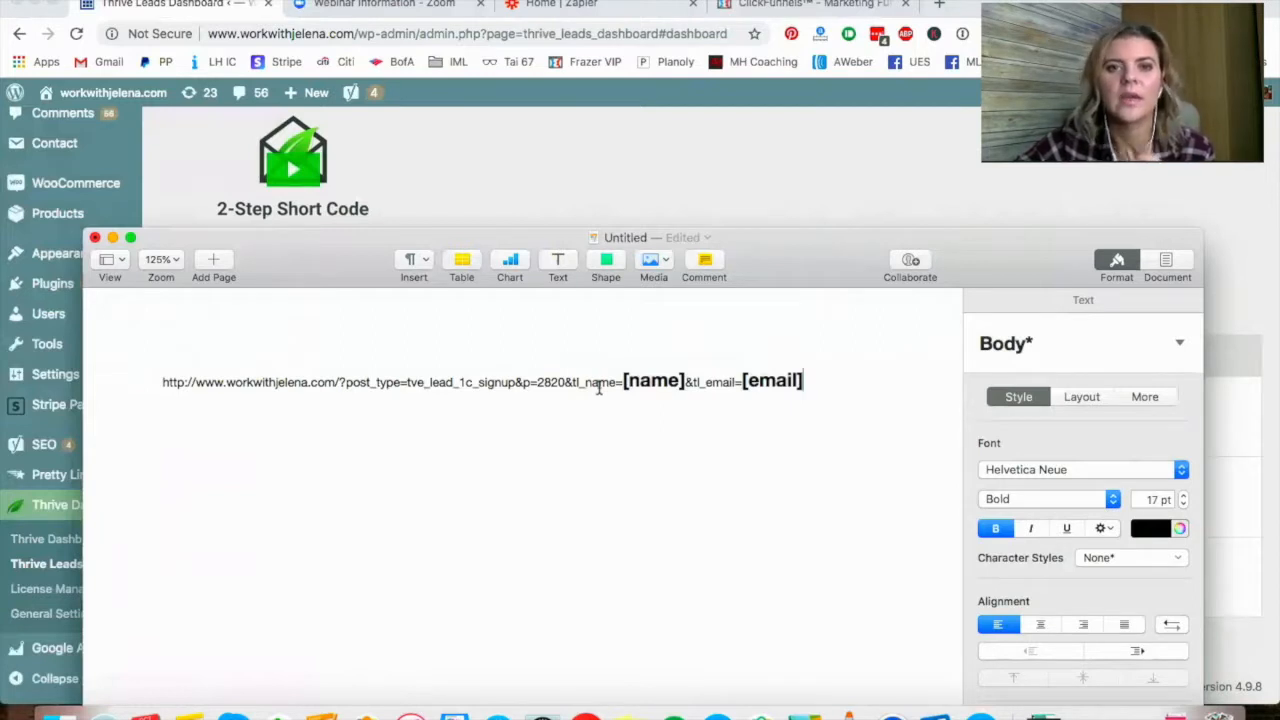
click(664, 160)
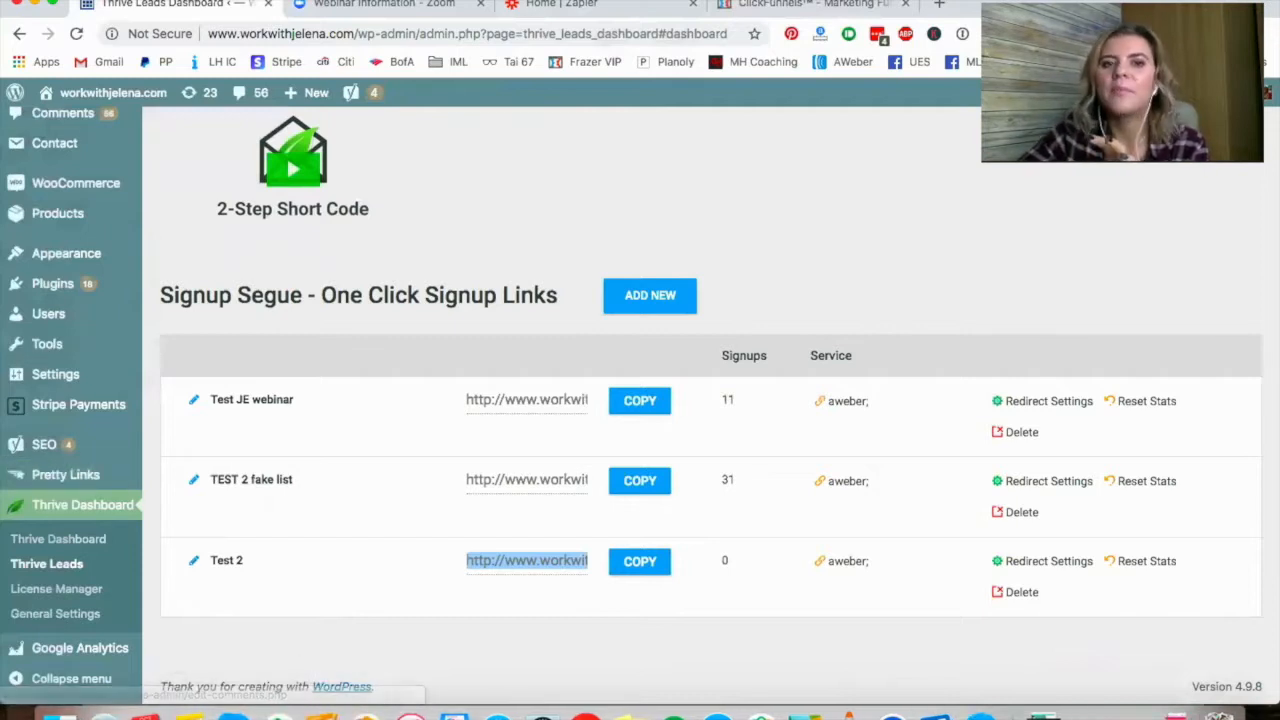
Step: Switch to the Test Webinar in Zoom and view its invitation details, approval options and attendee management
click(428, 5)
scroll(480, 200, down, 3)
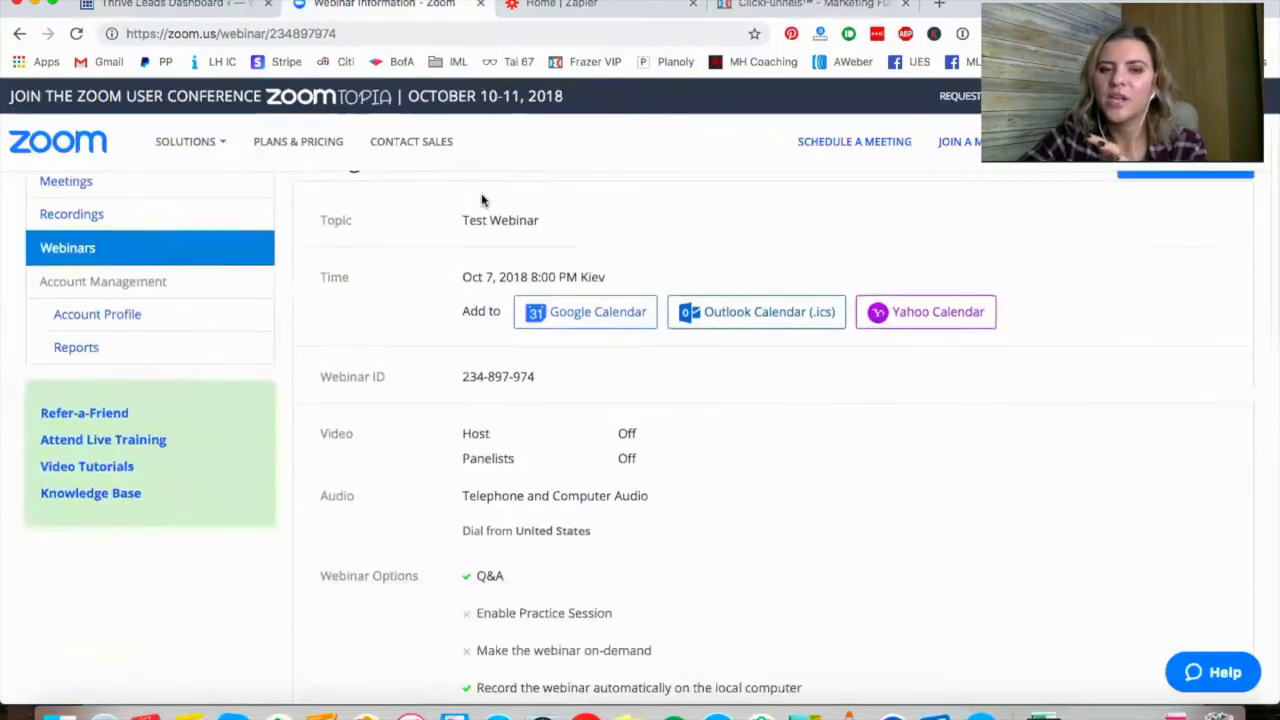
scroll(406, 337, down, 12)
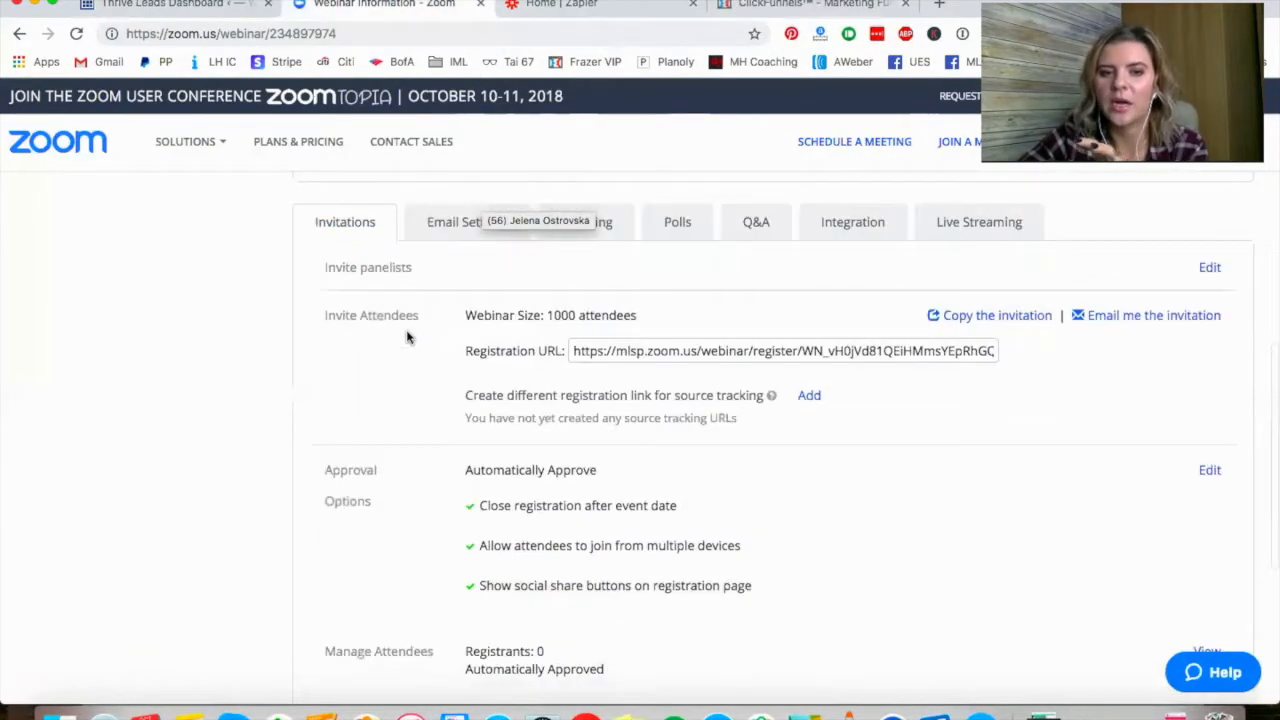
scroll(415, 350, down, 5)
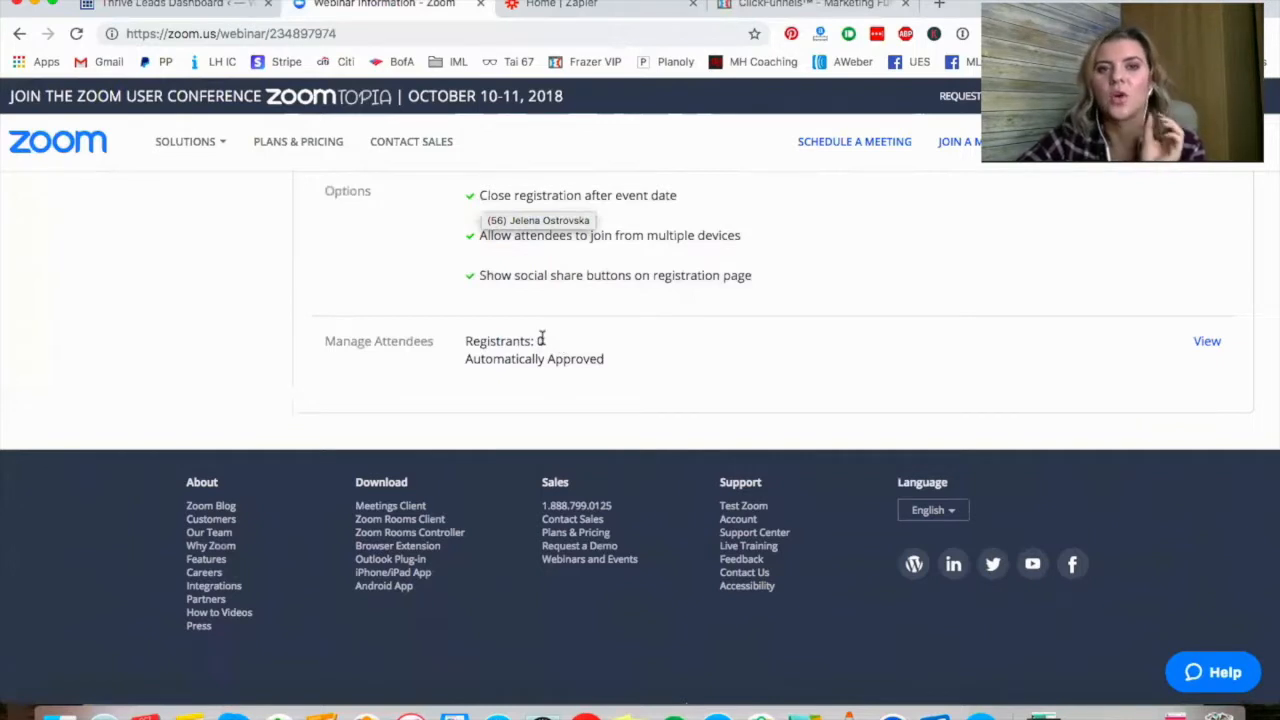
Step: Switch to Zapier and view the list of existing Zaps in the Home folder
click(626, 4)
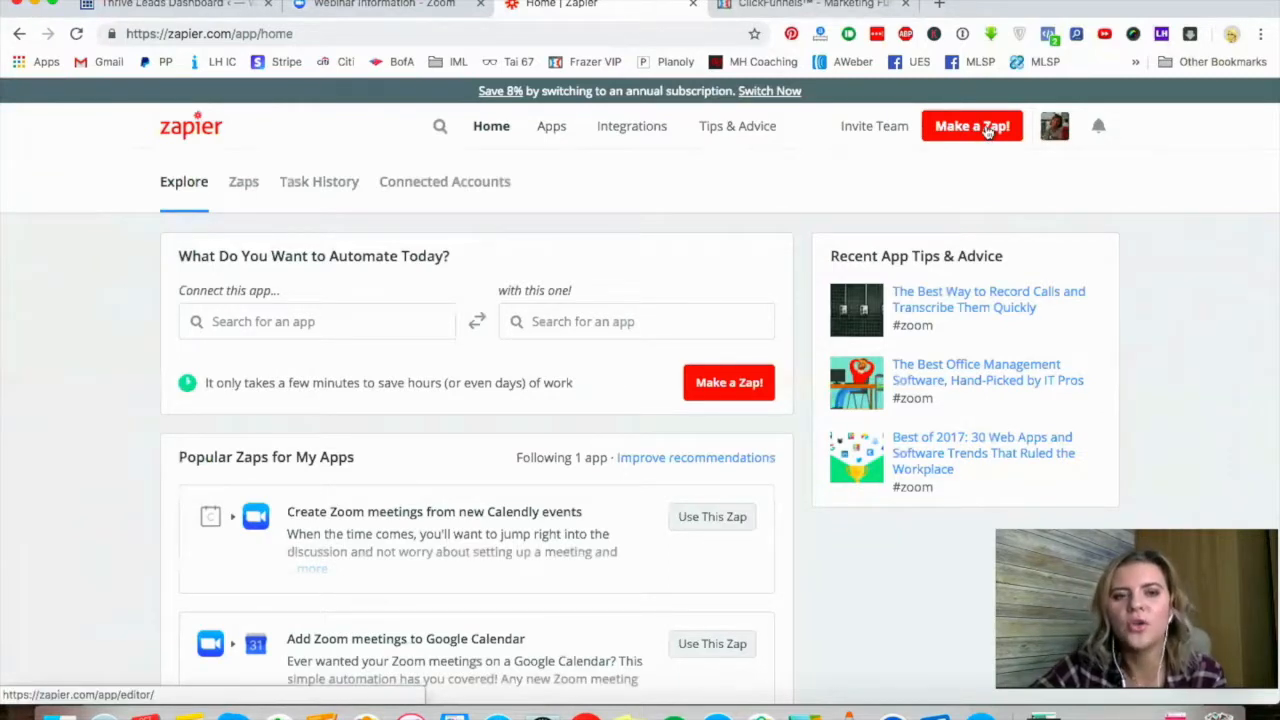
click(242, 189)
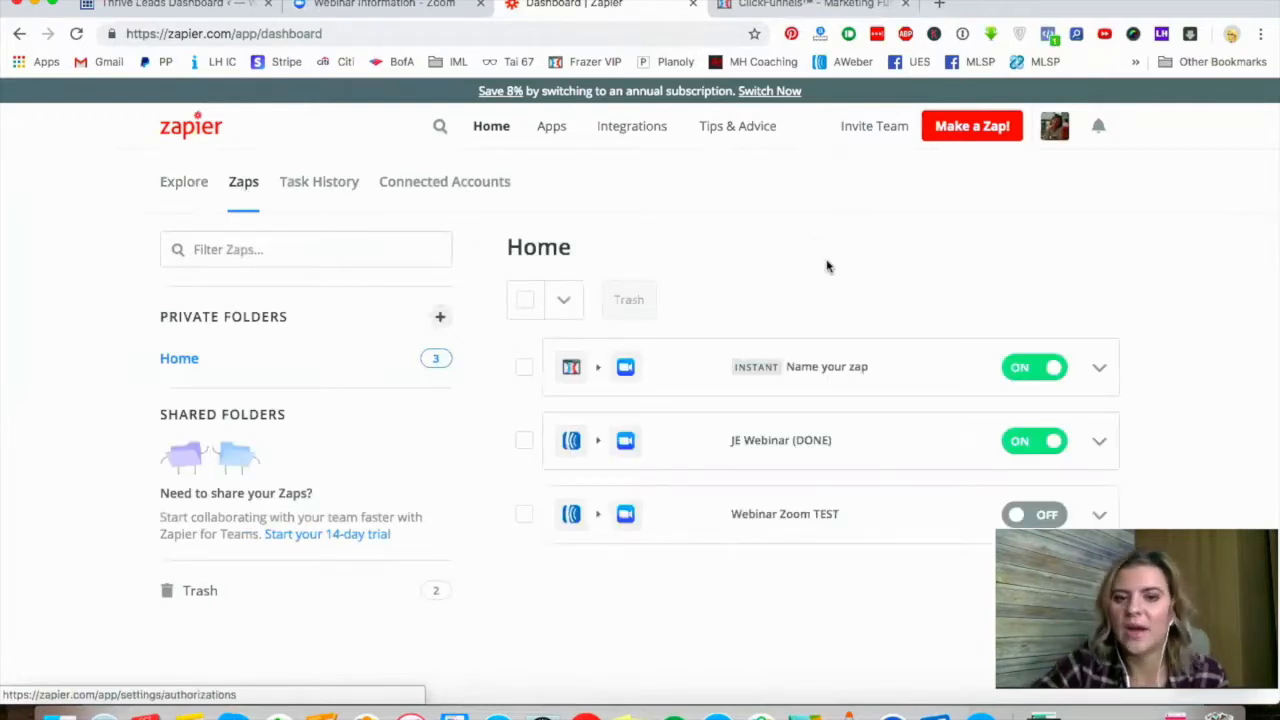
scroll(1131, 313, down, 2)
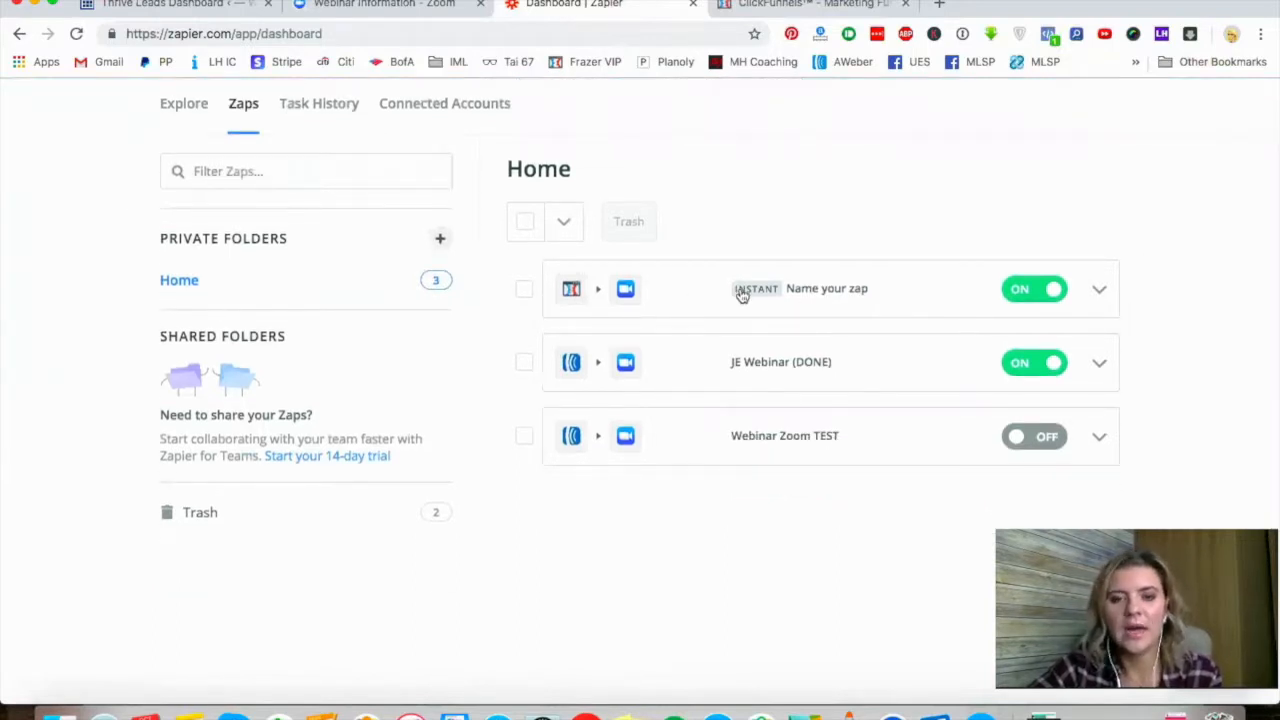
Step: Review the ClickFunnels registration page, the AWeber-to-Zoom Zaps in Zapier, and the Test Webinar's invitation settings in Zoom
click(851, 6)
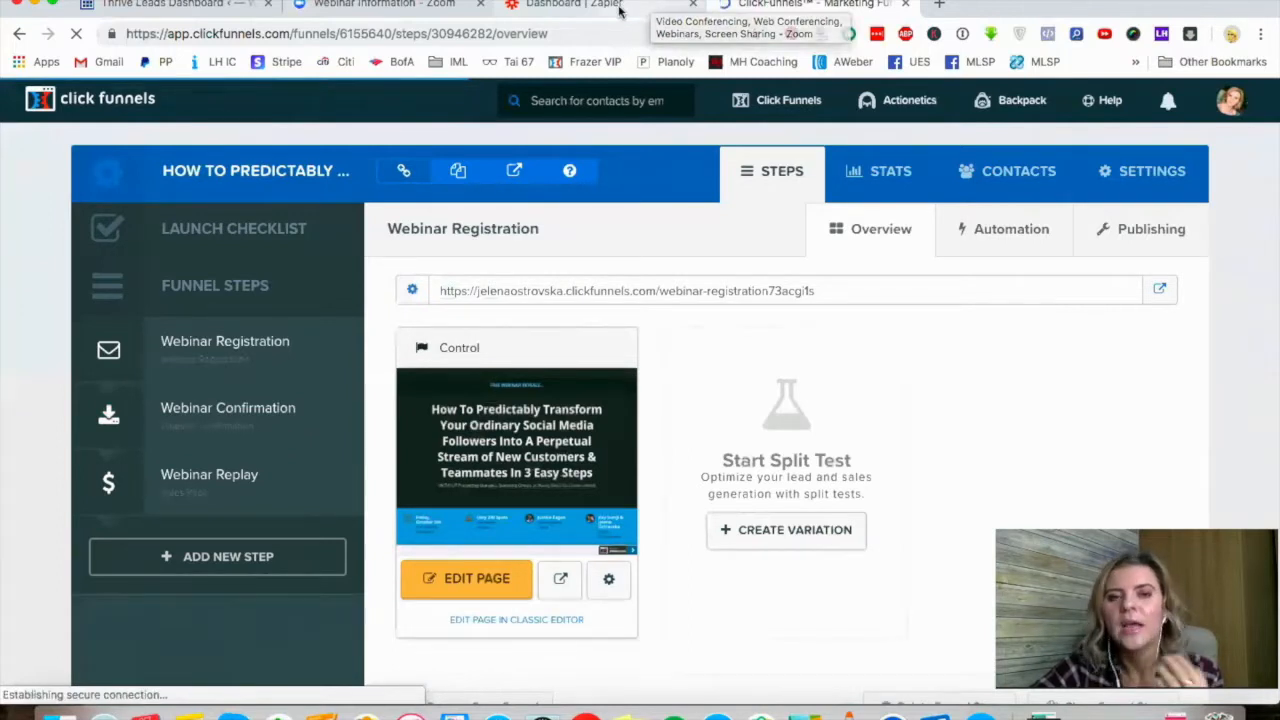
click(619, 10)
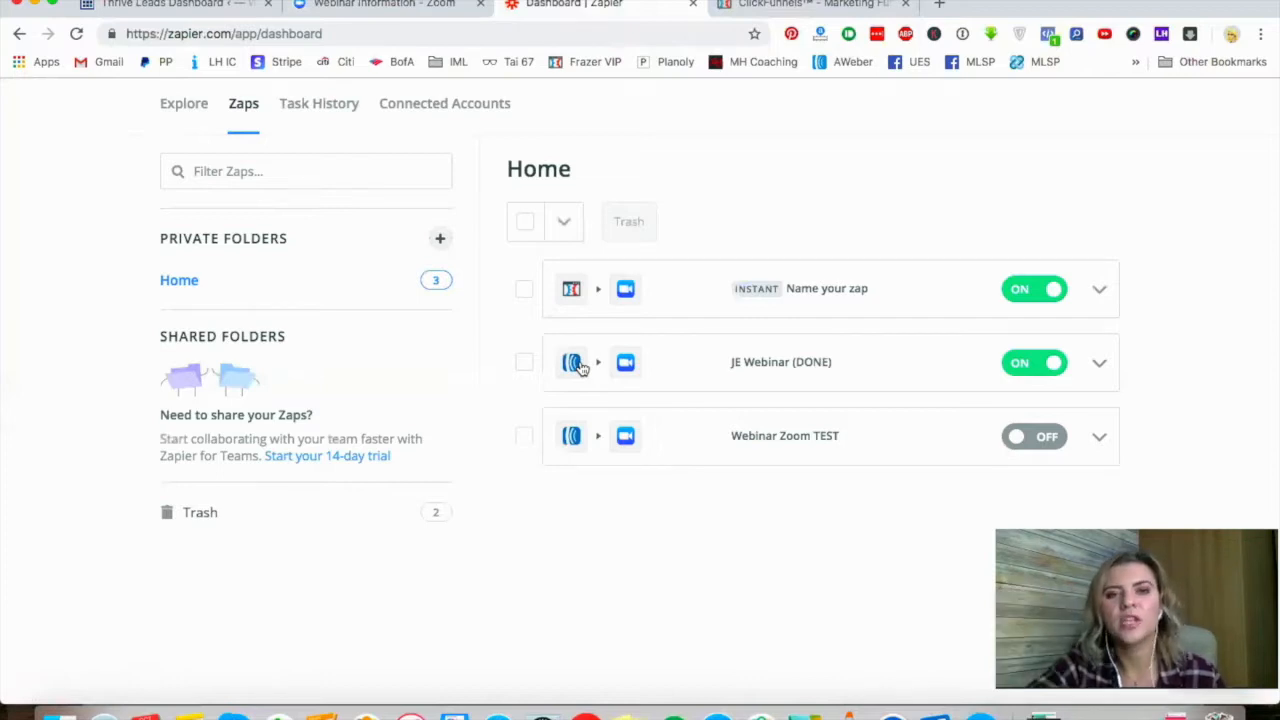
click(370, 8)
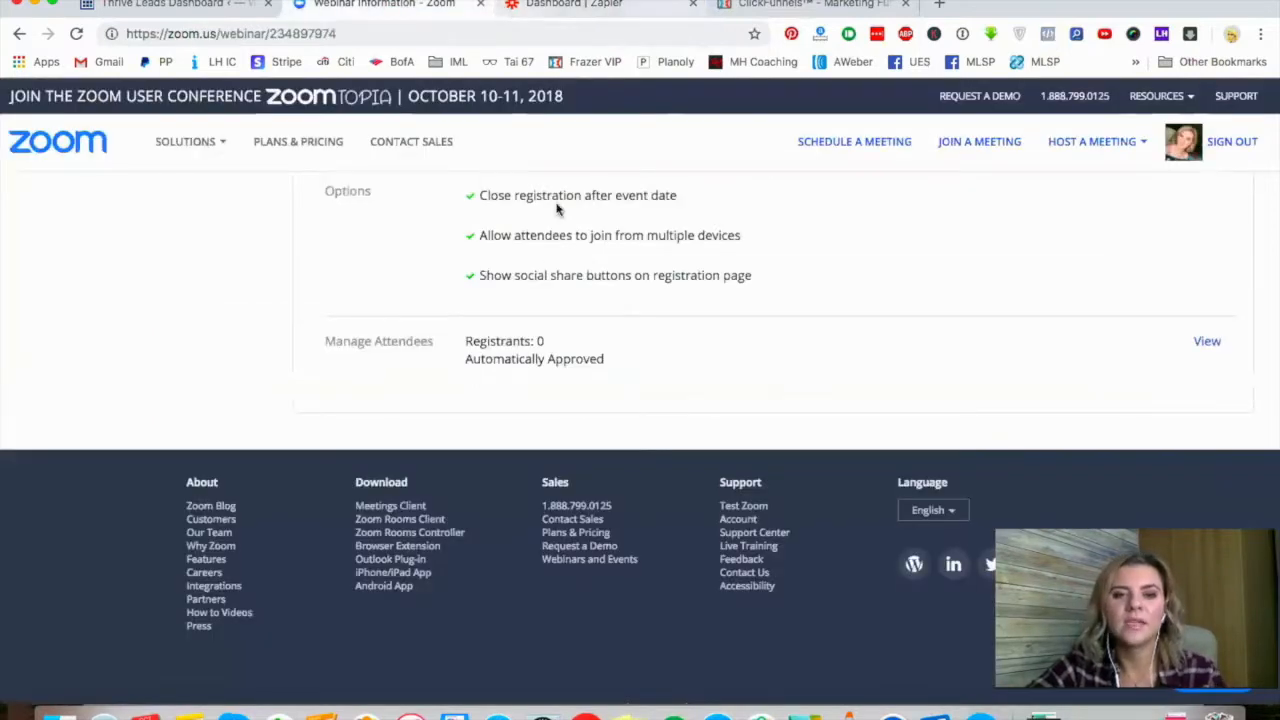
scroll(460, 275, up, 5)
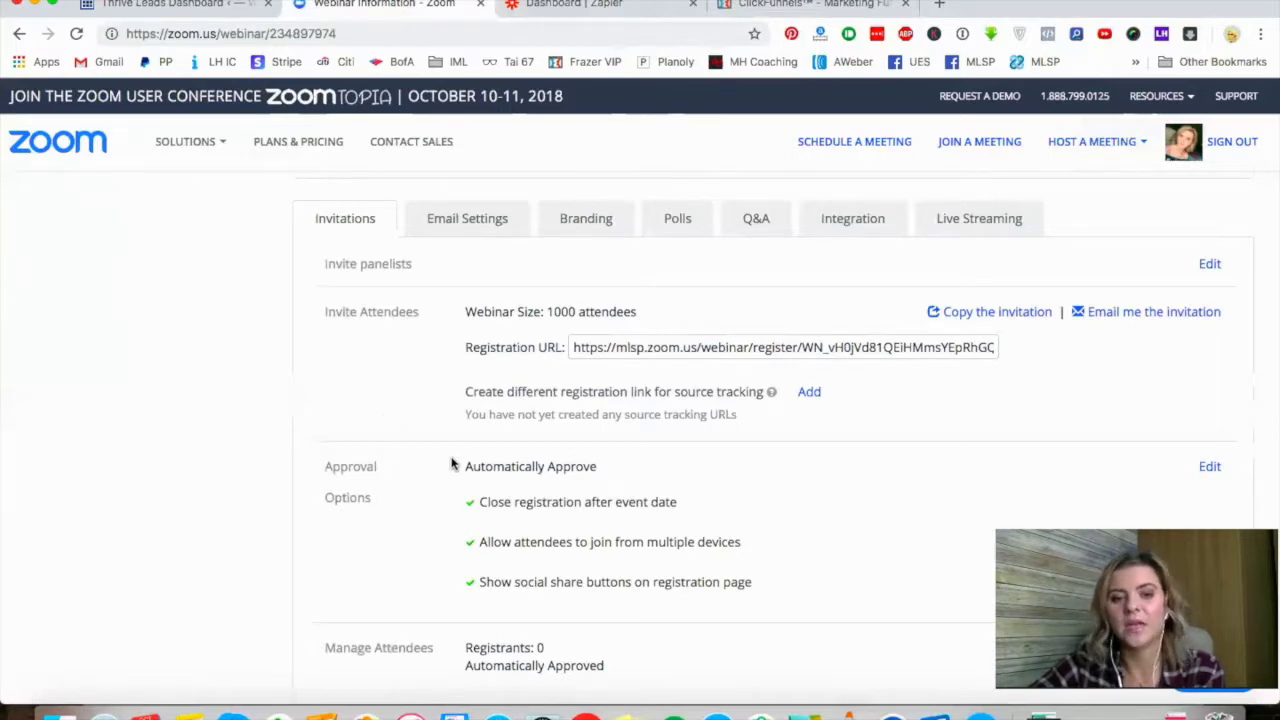
Step: Switch to Zapier and create a new Zap with AWeber as its trigger app
scroll(451, 464, down, 4)
scroll(451, 463, up, 2)
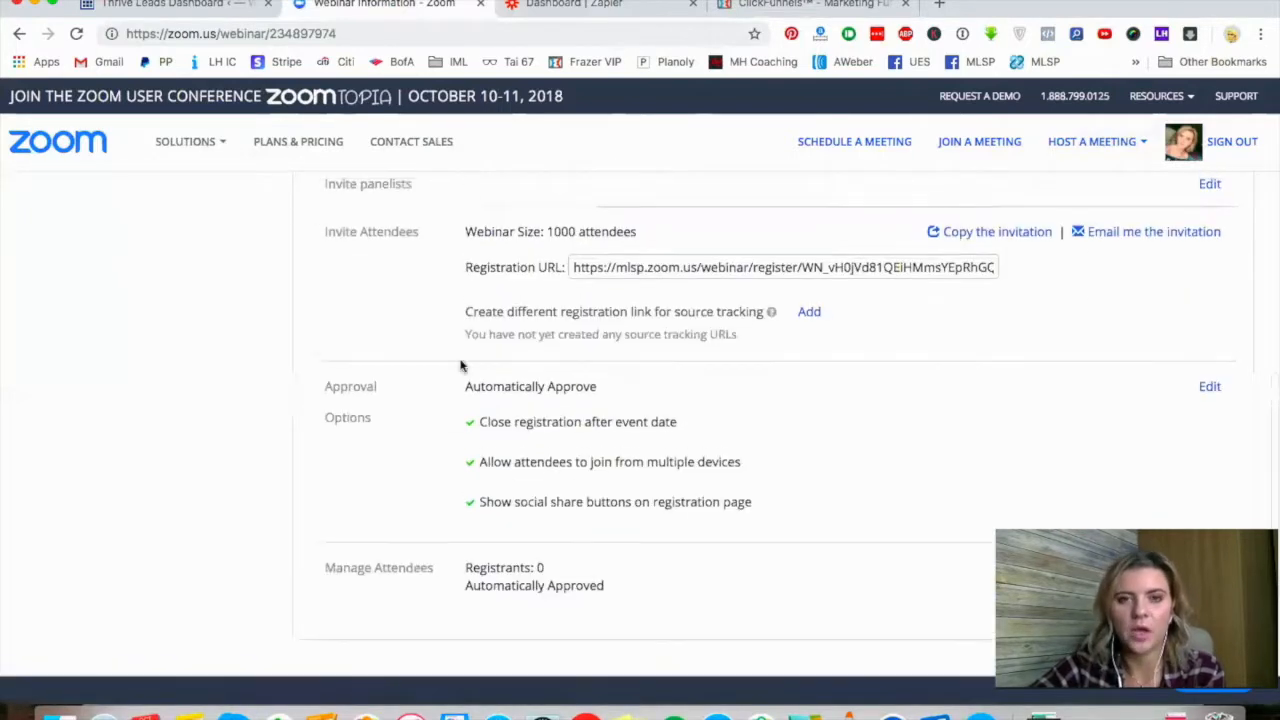
click(613, 5)
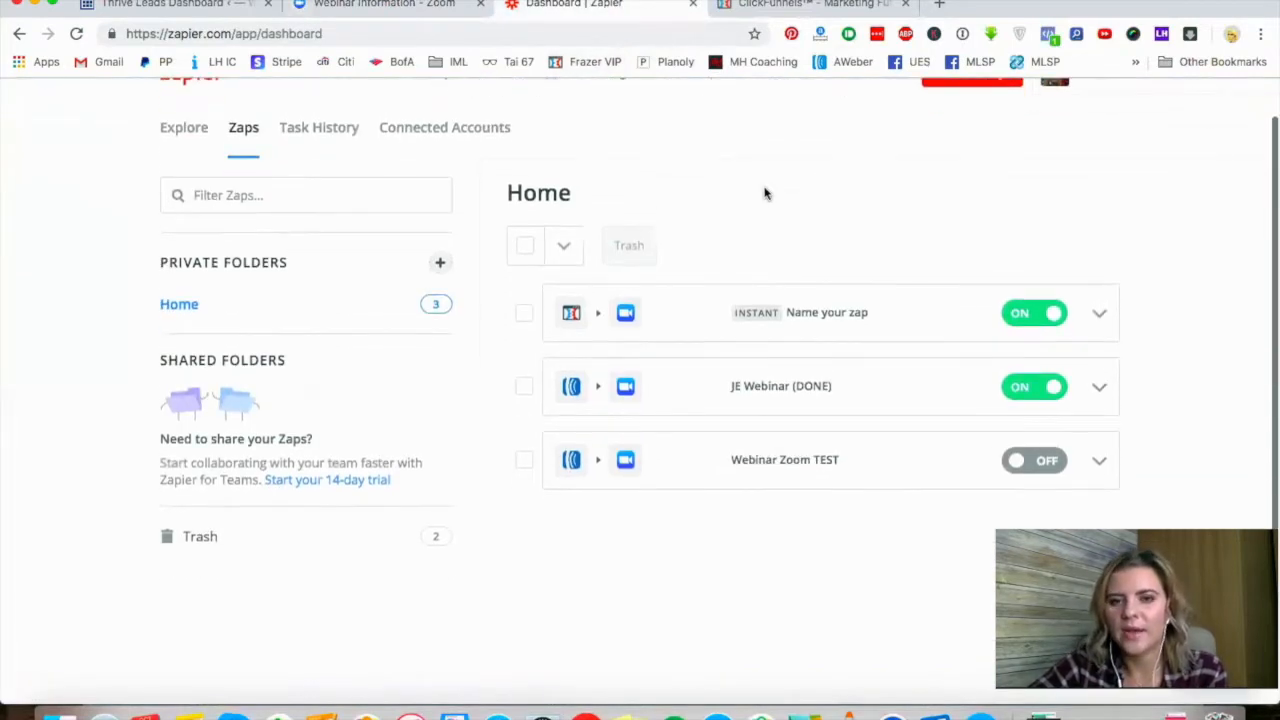
scroll(765, 193, up, 1)
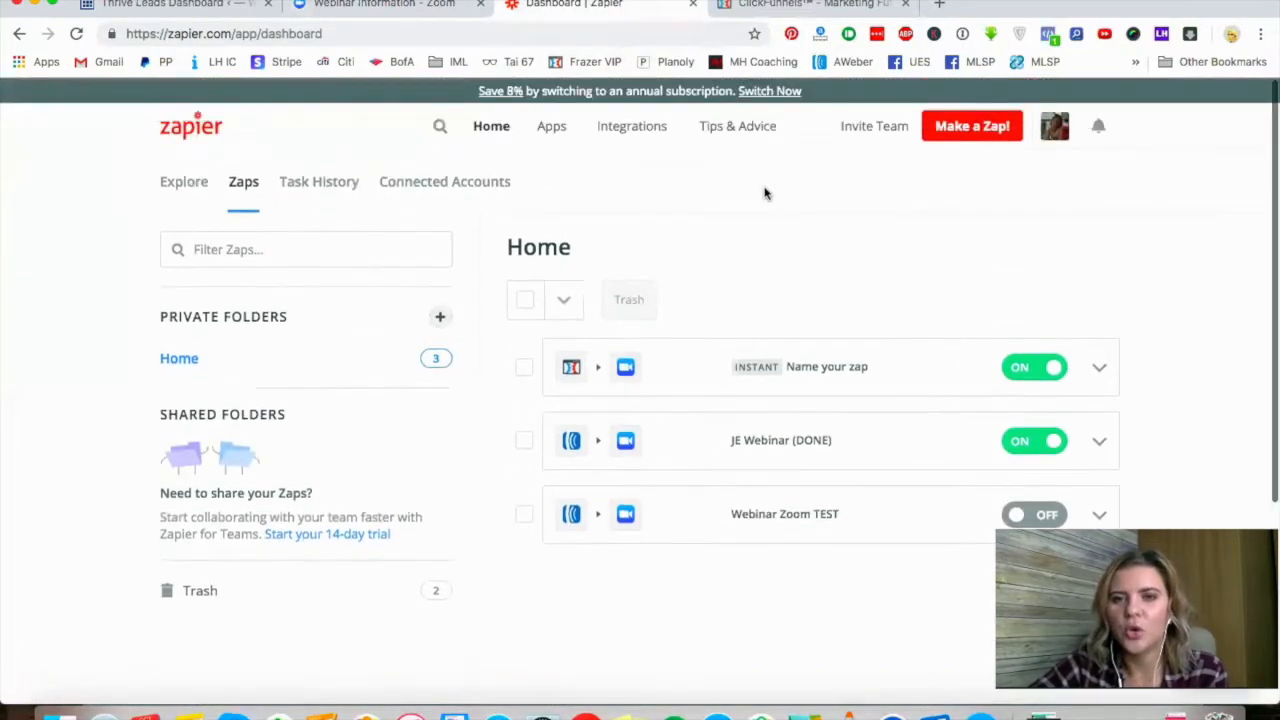
click(967, 127)
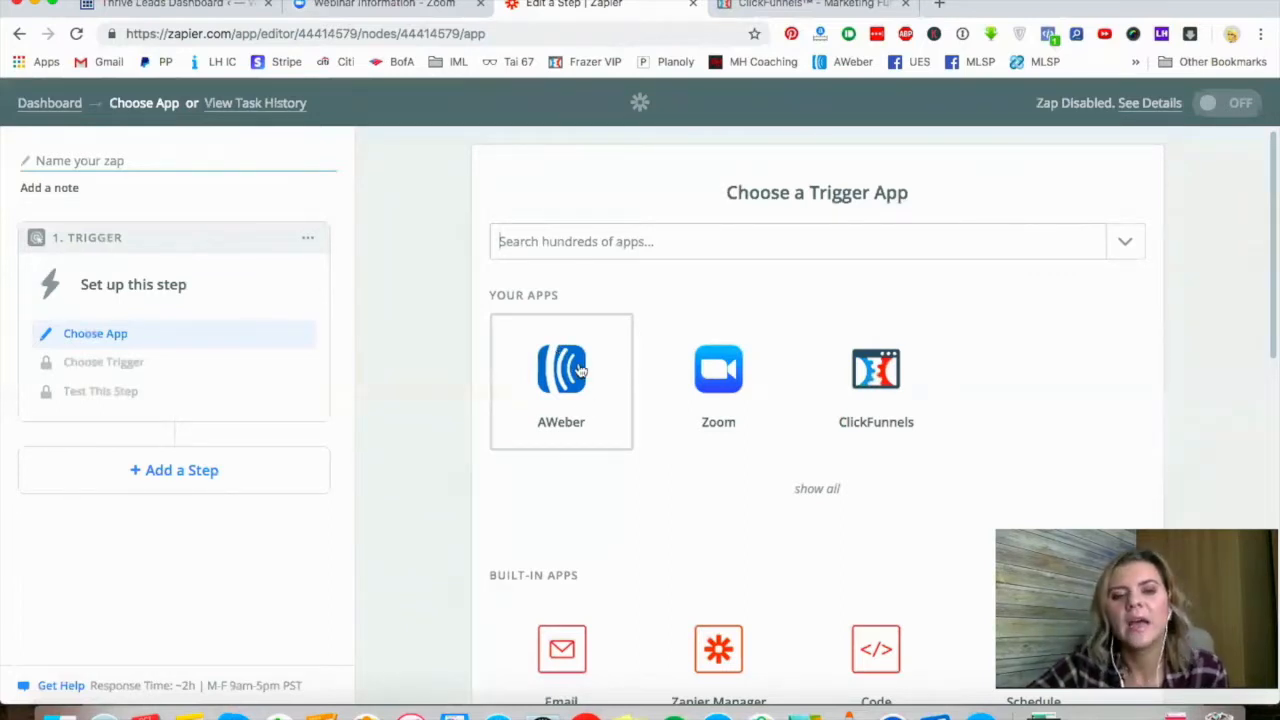
click(566, 368)
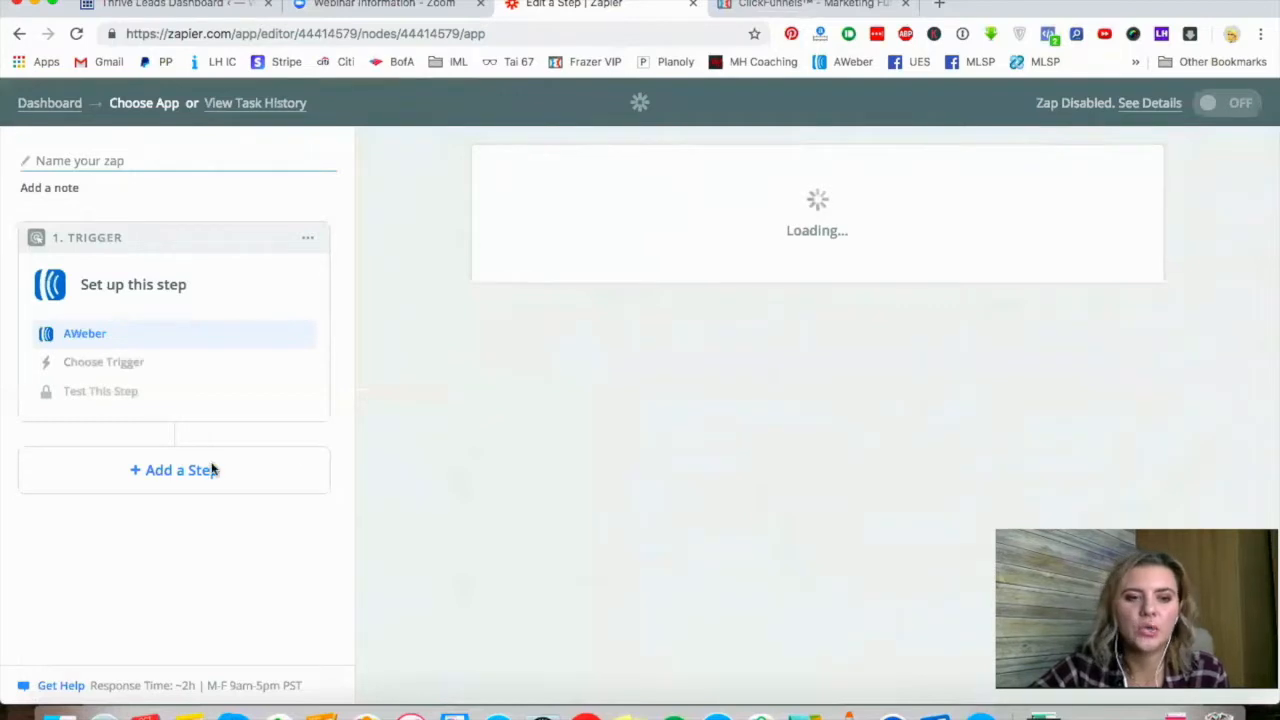
Step: Add an action step to the Zap with Zoom as its action app
click(173, 479)
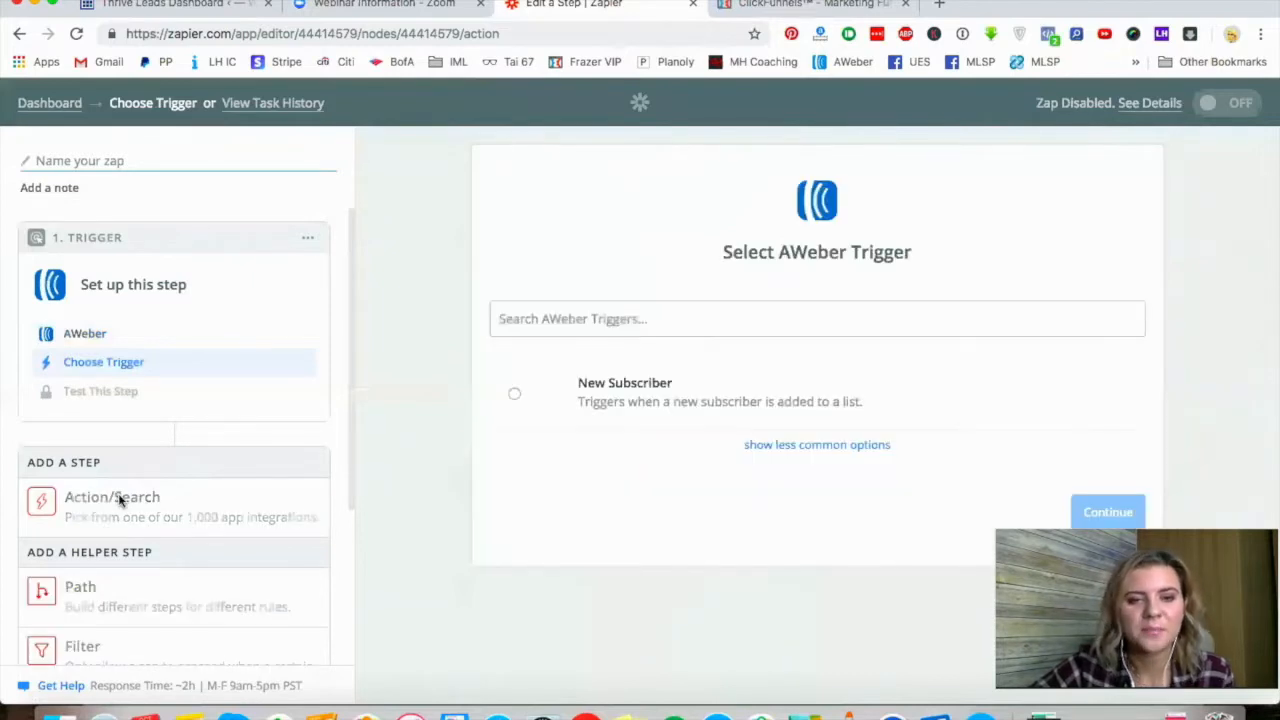
click(105, 498)
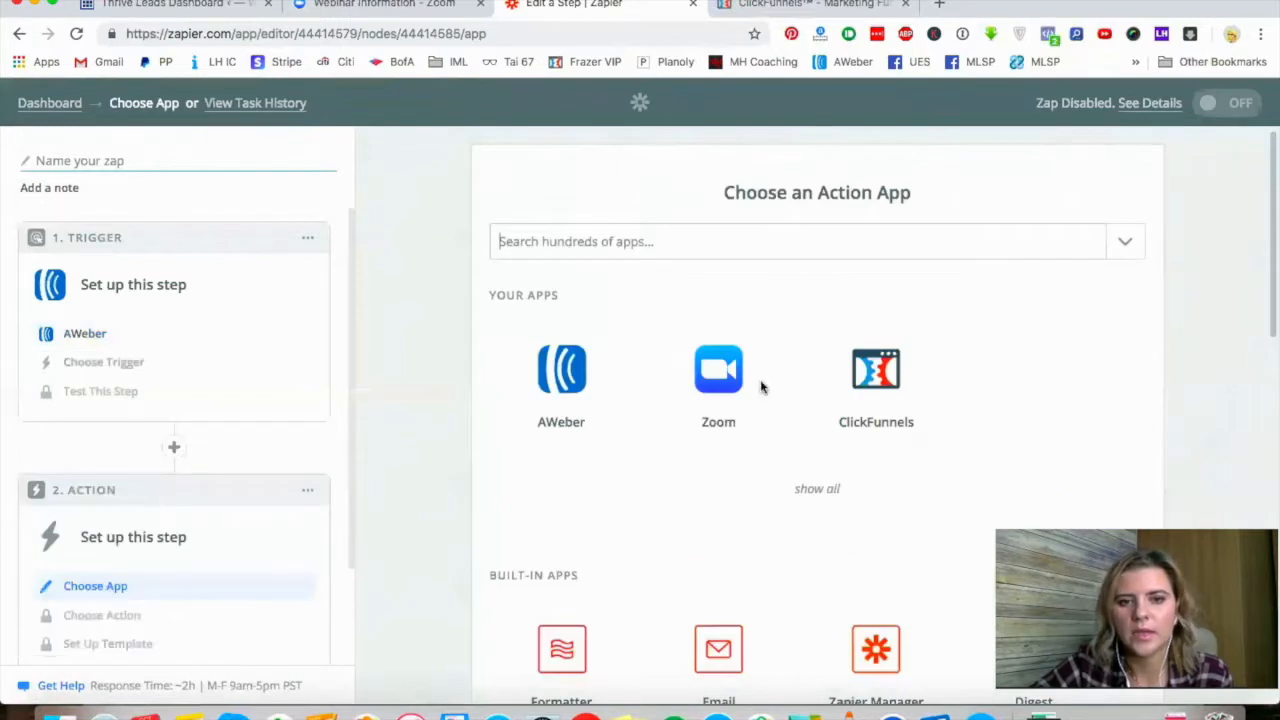
click(718, 380)
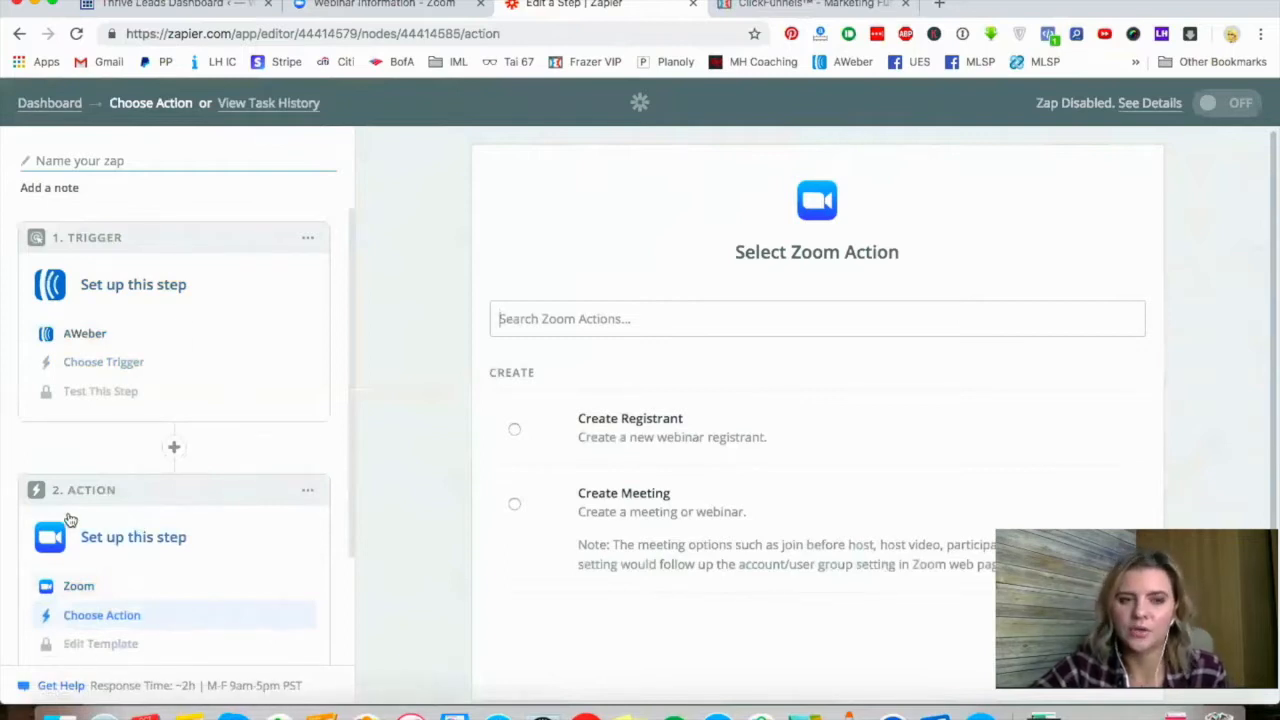
Step: Set the AWeber trigger event to New Subscriber and save it with the connected AWeber account
click(102, 333)
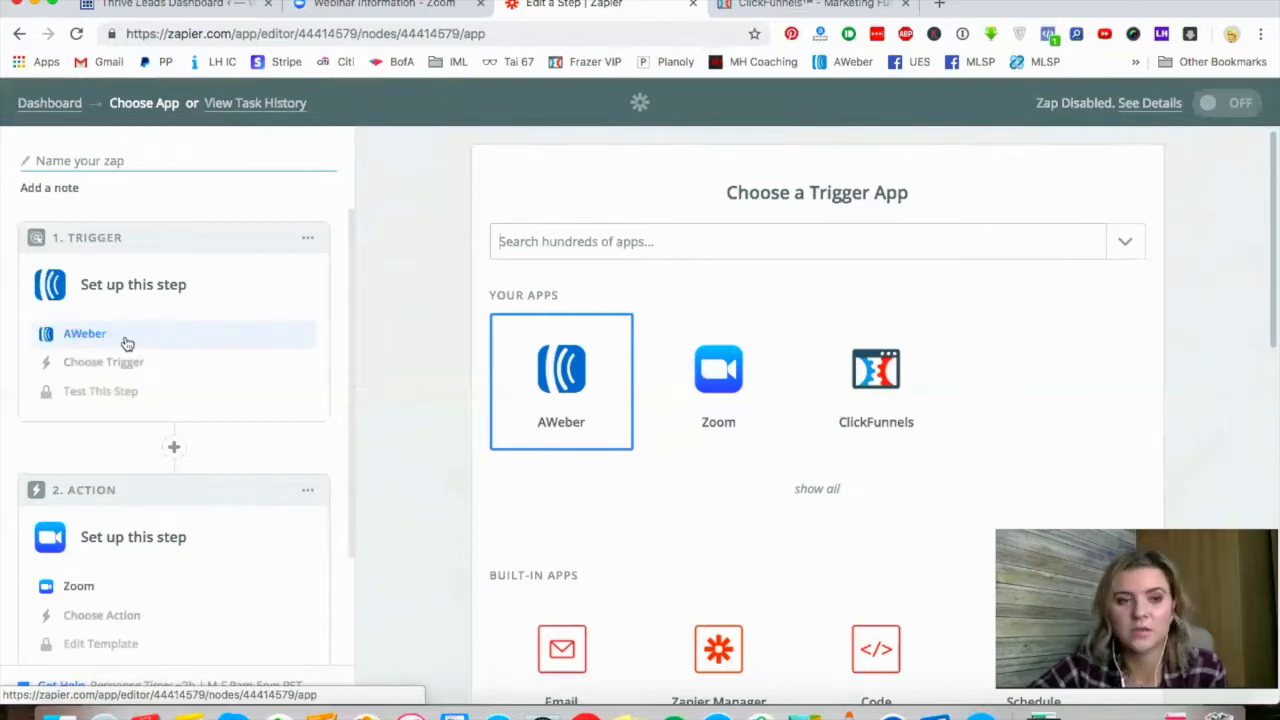
click(123, 364)
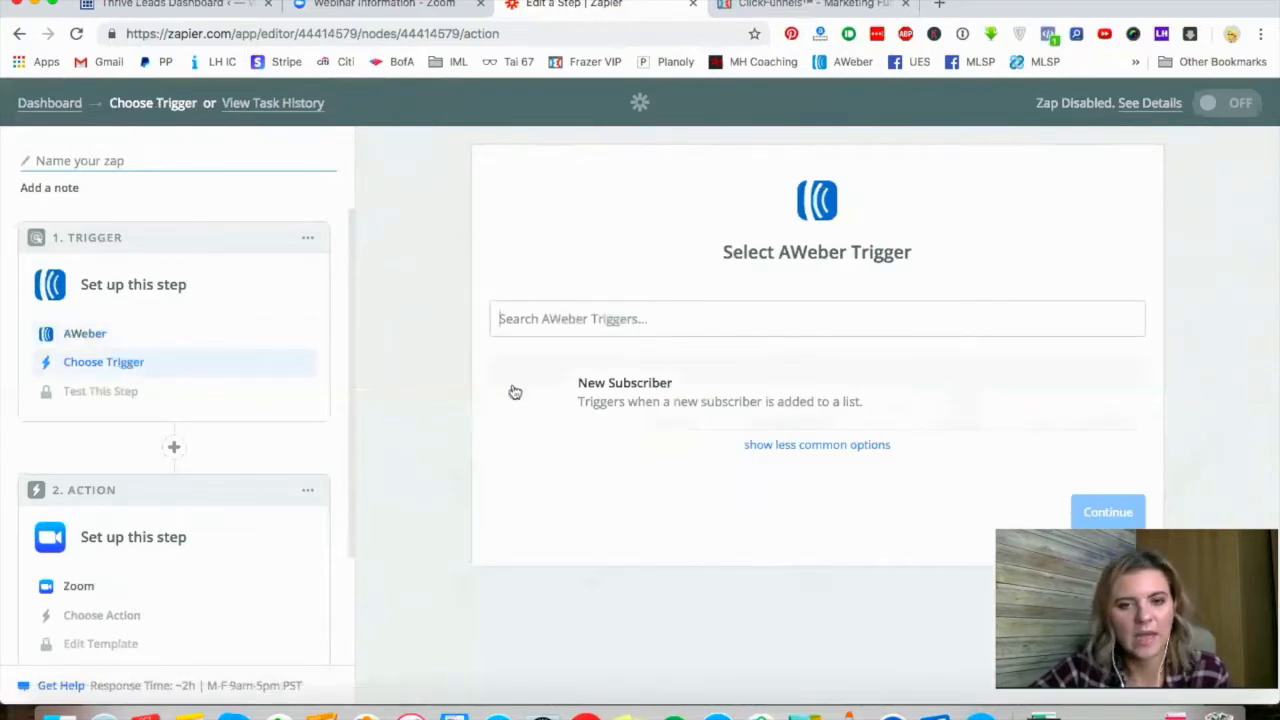
click(514, 394)
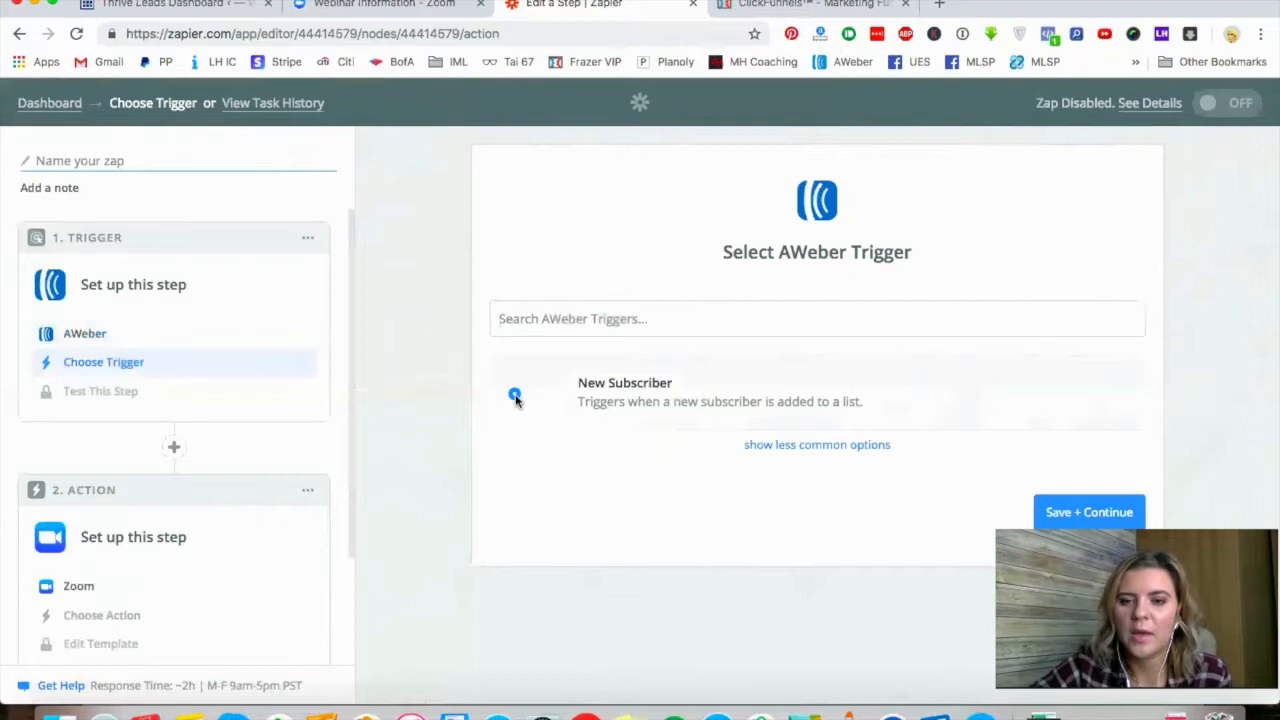
click(1076, 511)
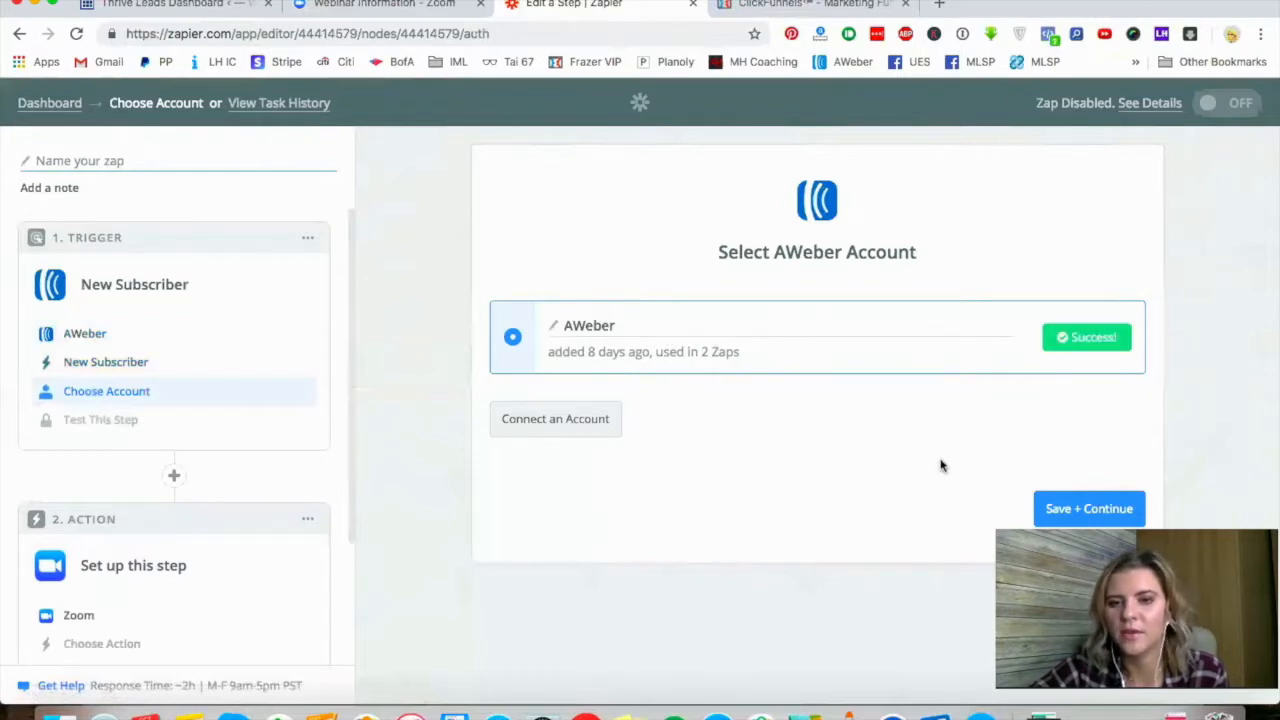
click(1069, 510)
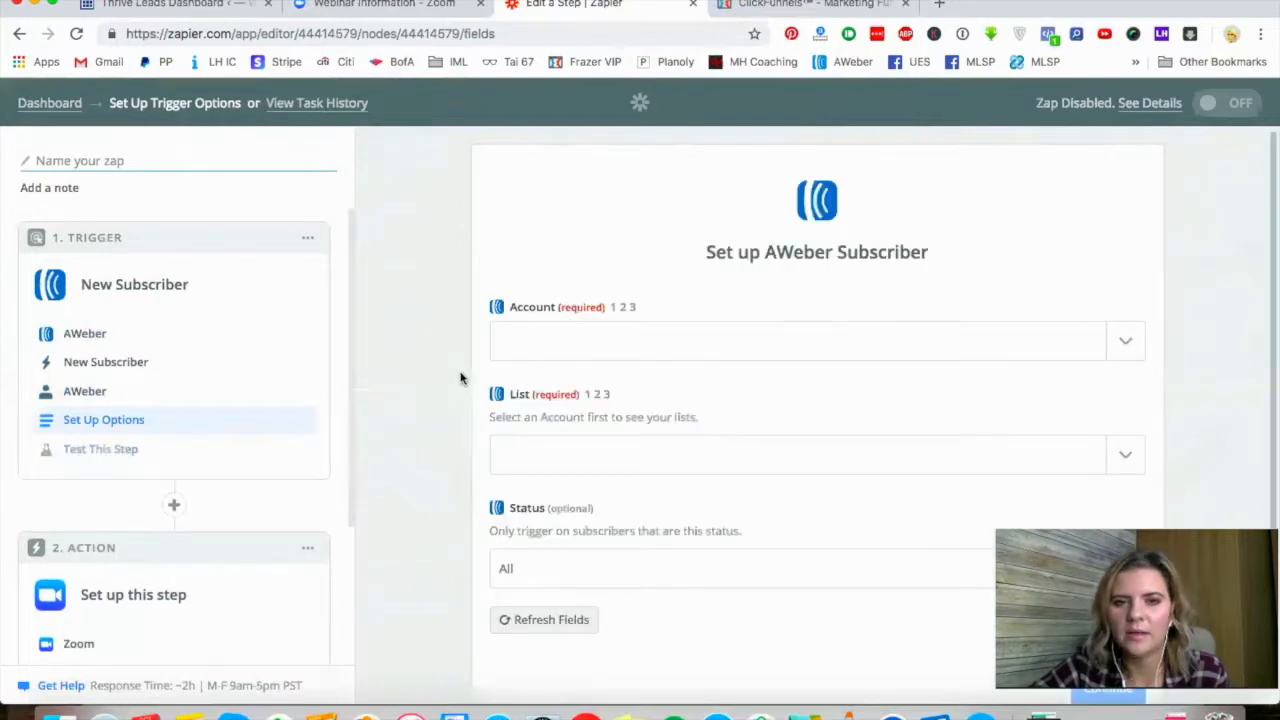
Step: Choose the available account and the Webinar TESTJE list in the AWeber subscriber options and continue to the trigger test
click(1123, 345)
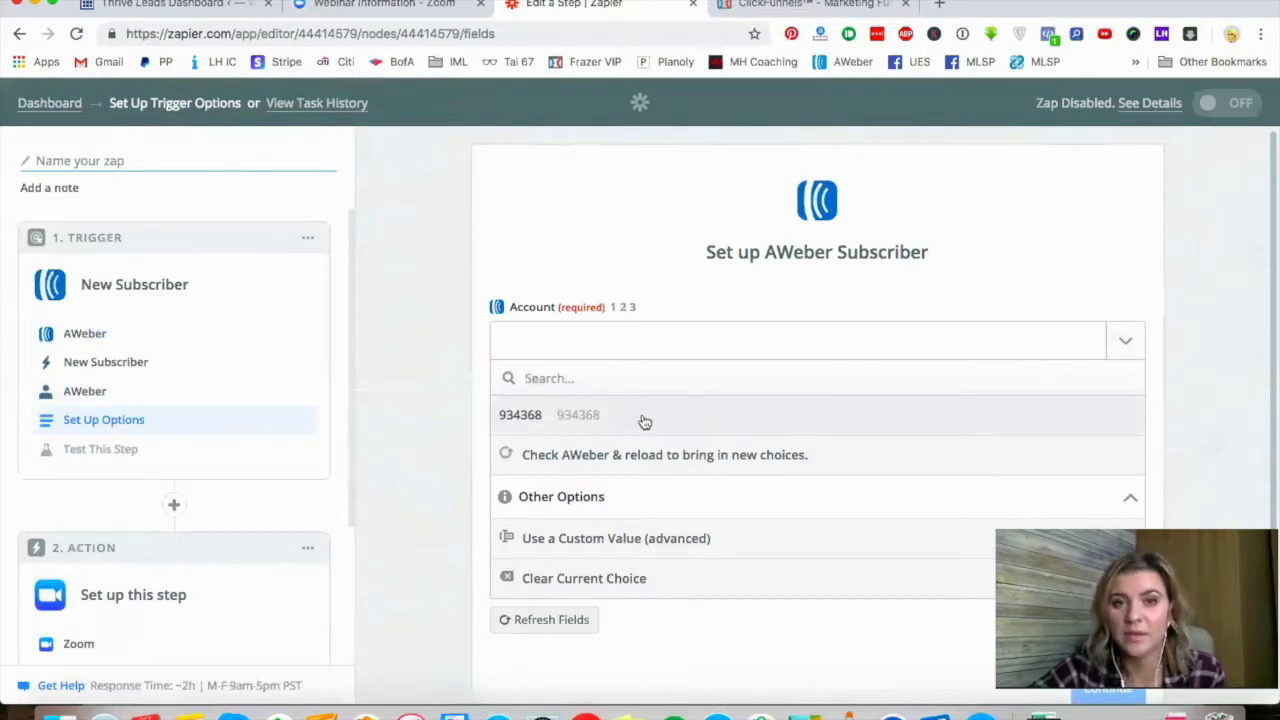
click(514, 420)
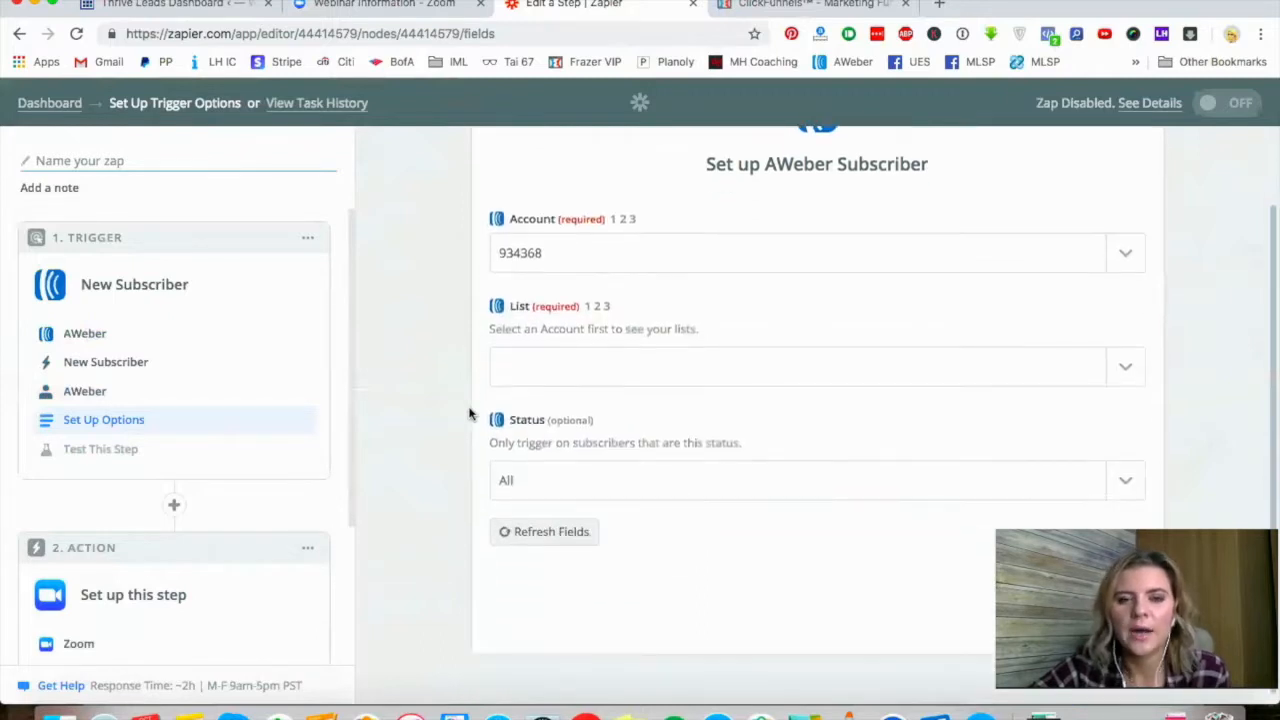
click(1126, 369)
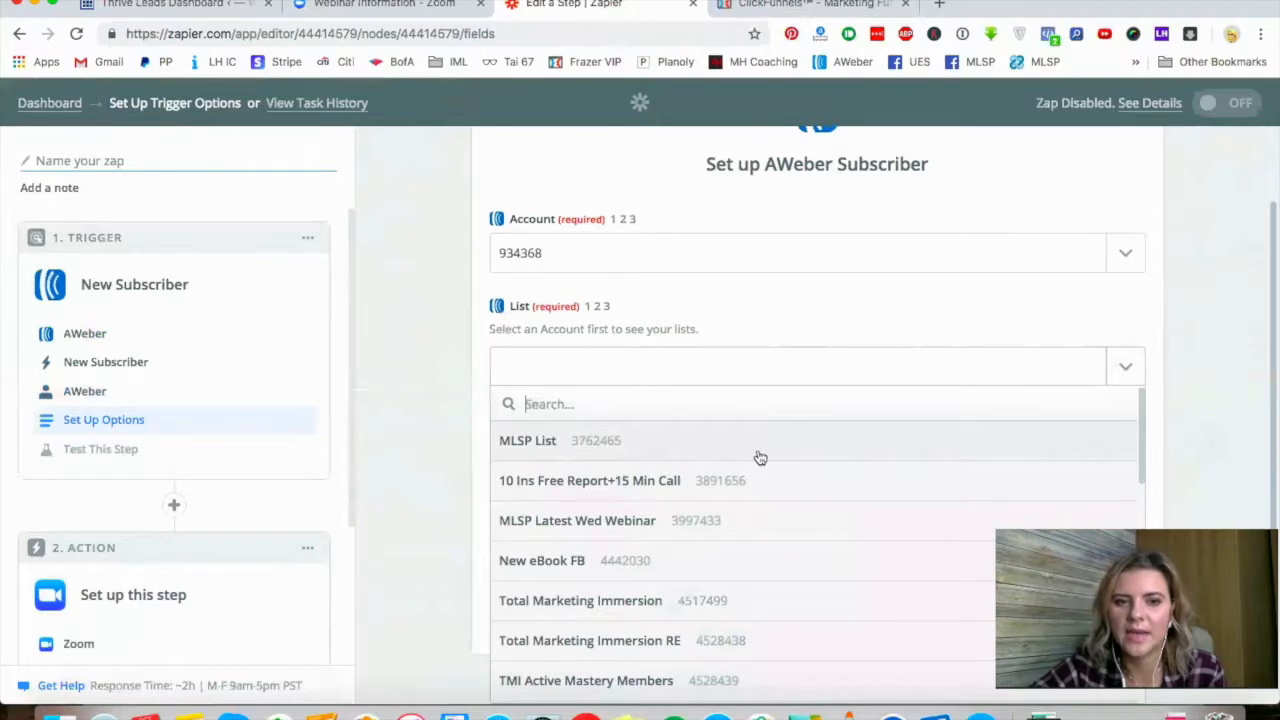
scroll(760, 458, down, 10)
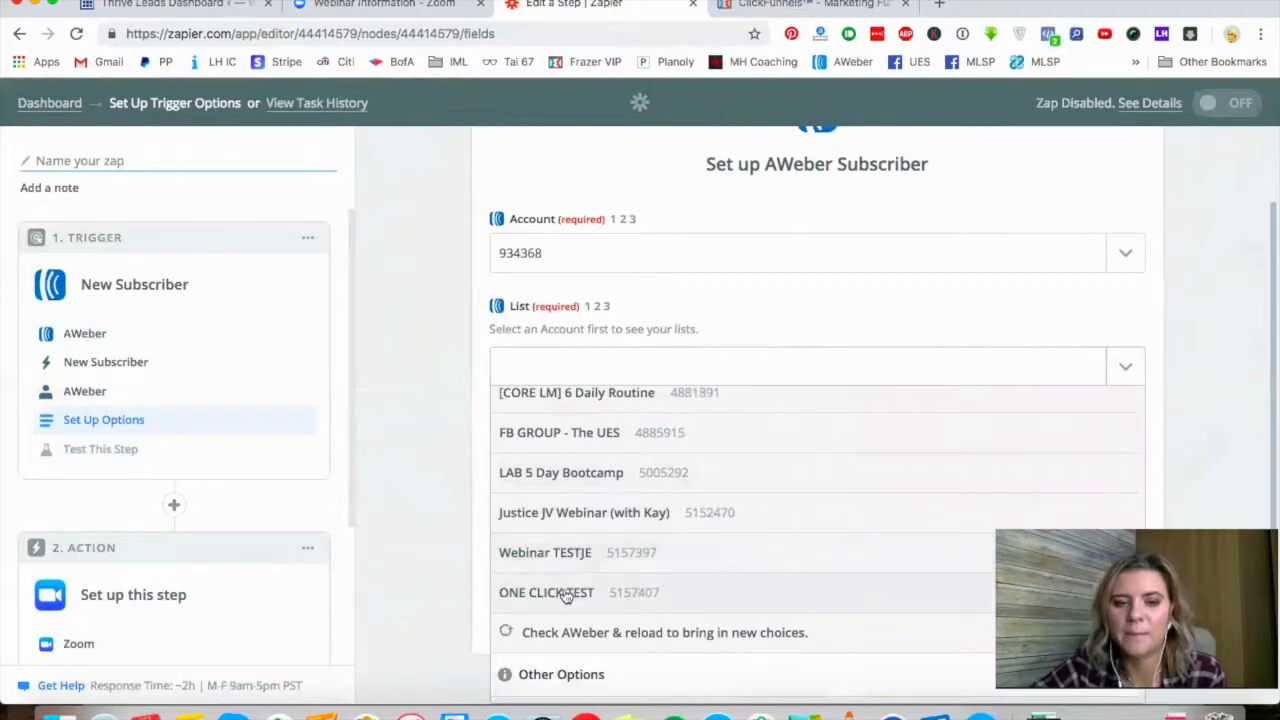
click(588, 553)
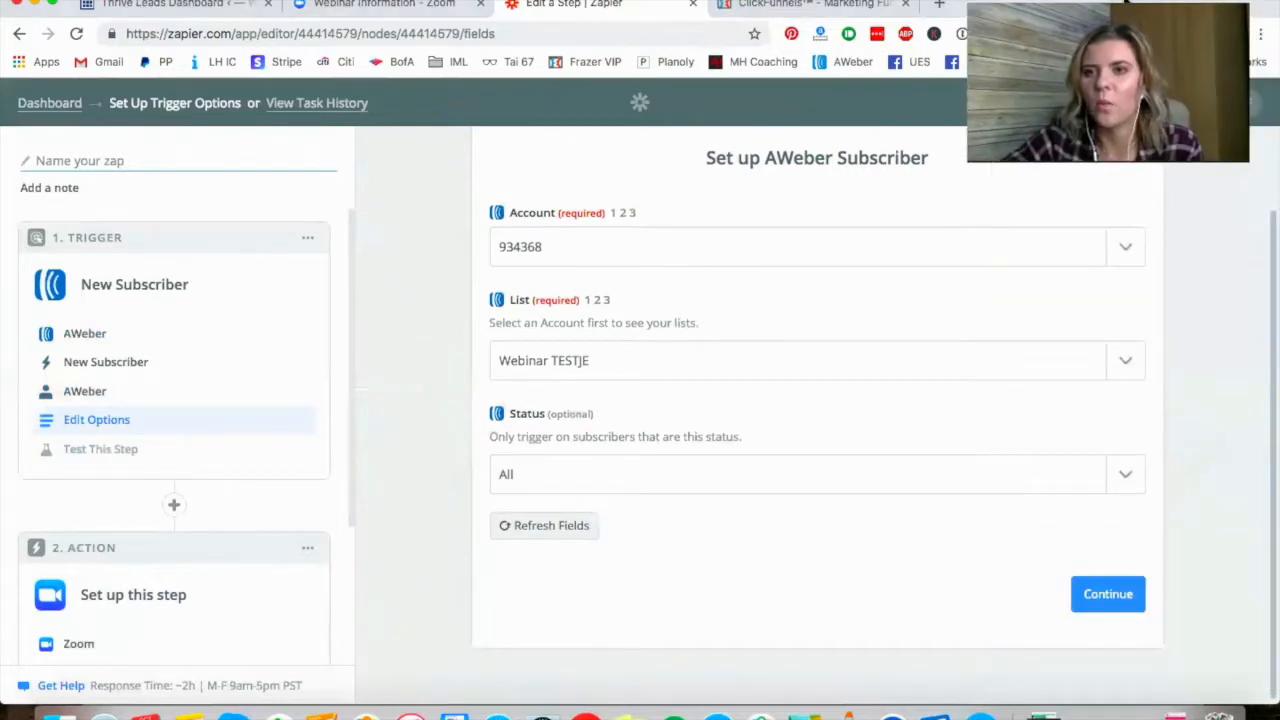
click(1104, 594)
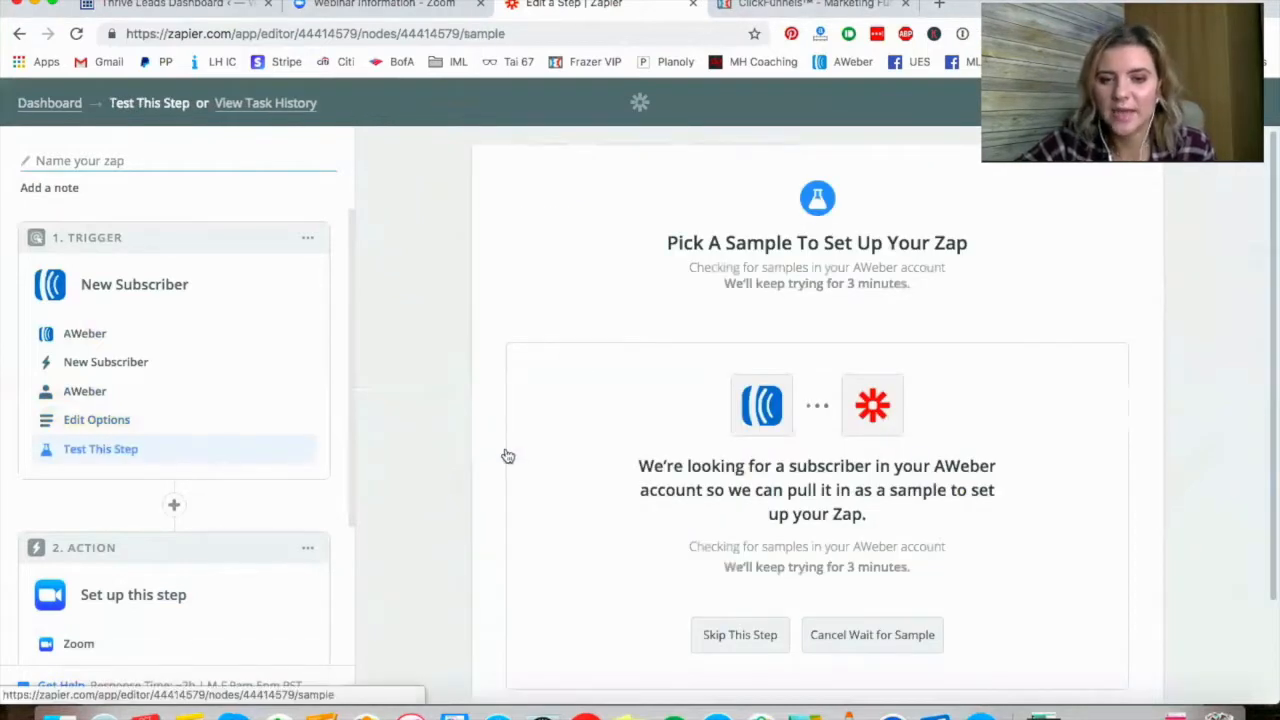
Step: Inspect the details of sample Subscriber A and continue with it as the trigger's sample
scroll(735, 490, down, 2)
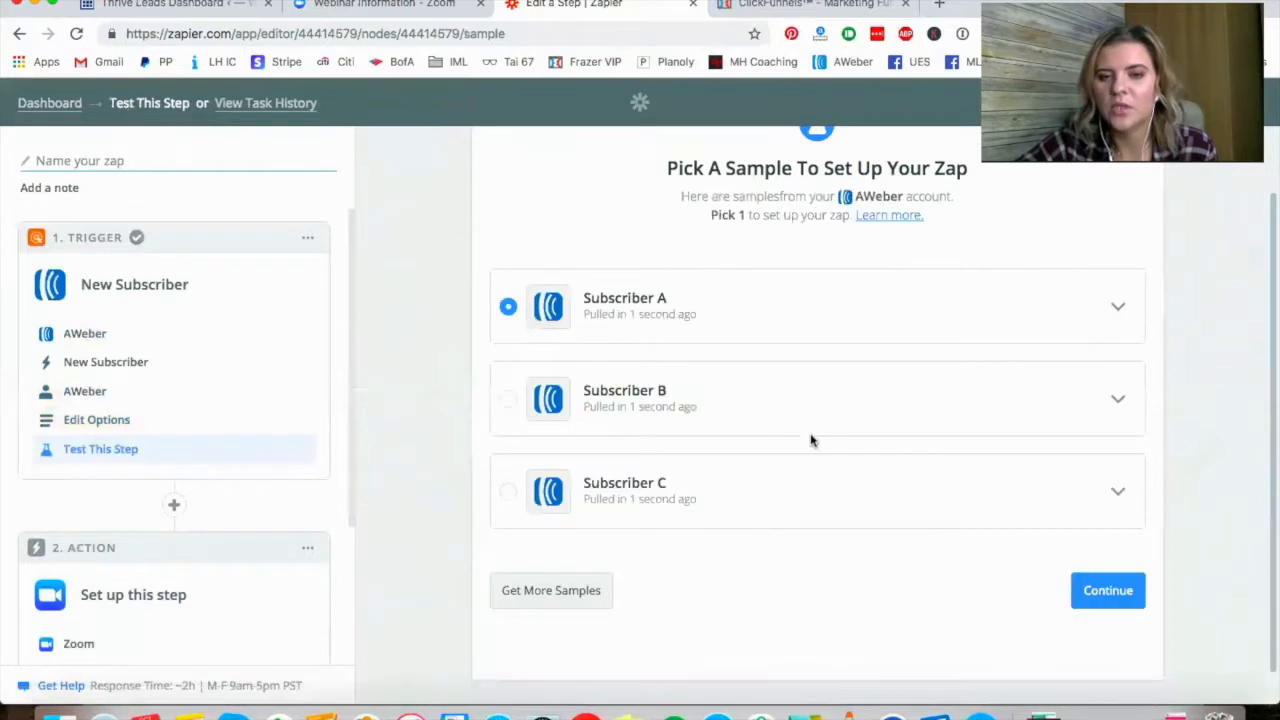
click(1117, 306)
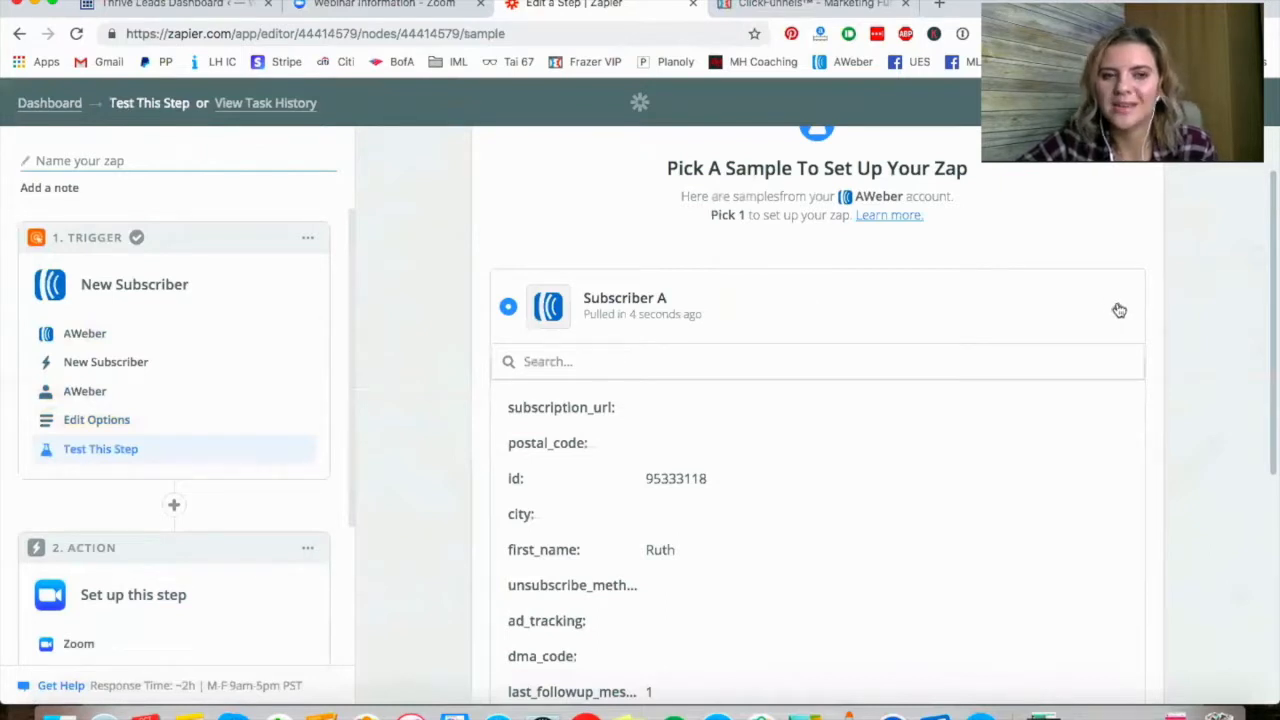
click(1119, 310)
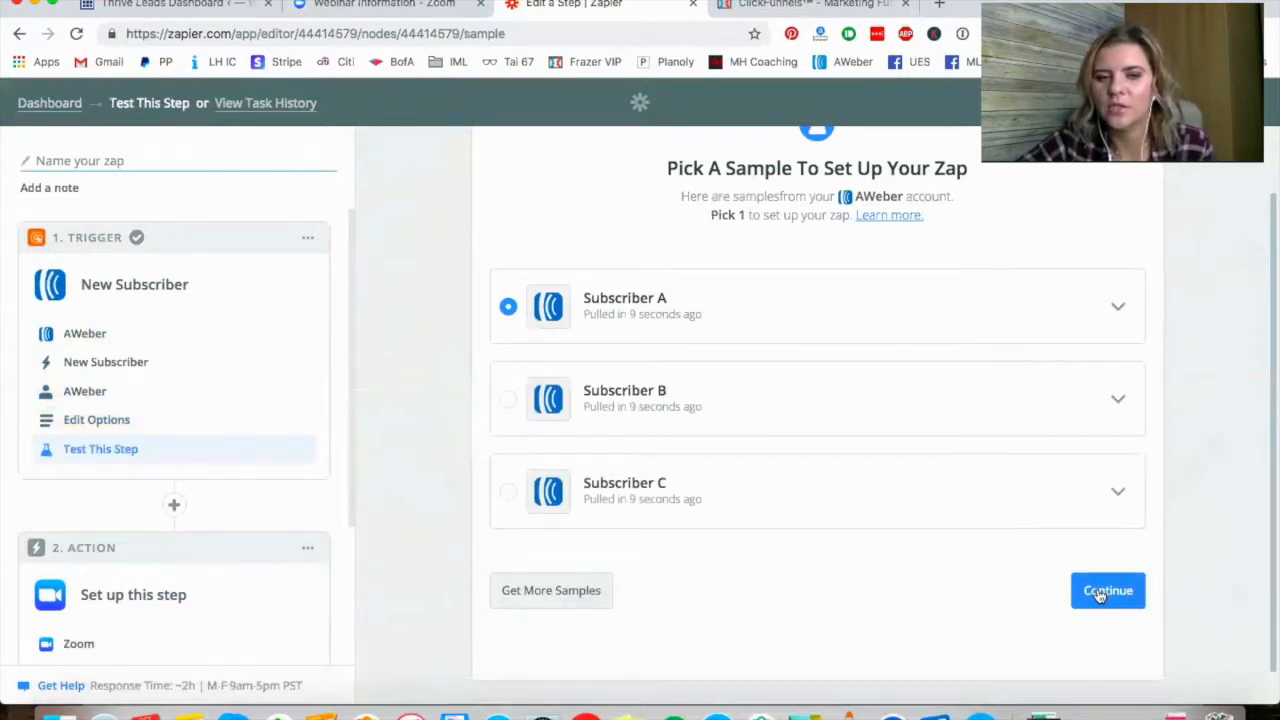
click(1106, 591)
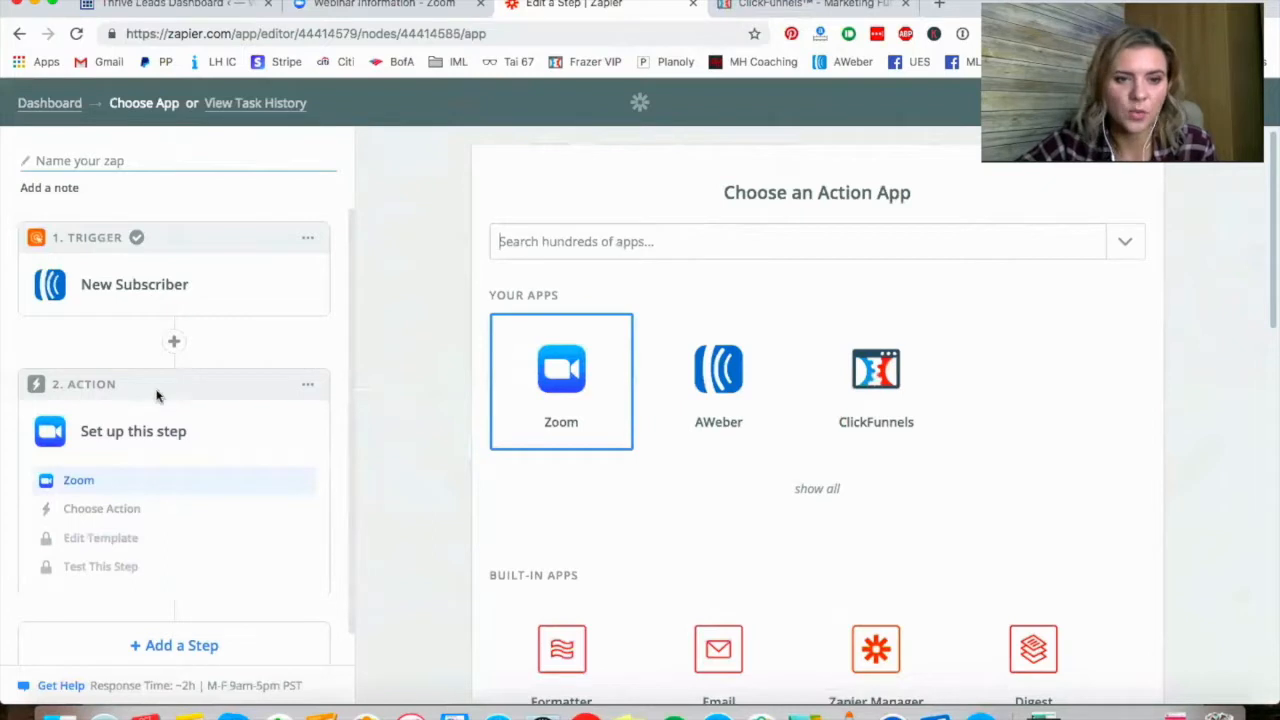
Step: Set the Zoom action to Create Registrant, then test and save the connected Zoom account
click(95, 517)
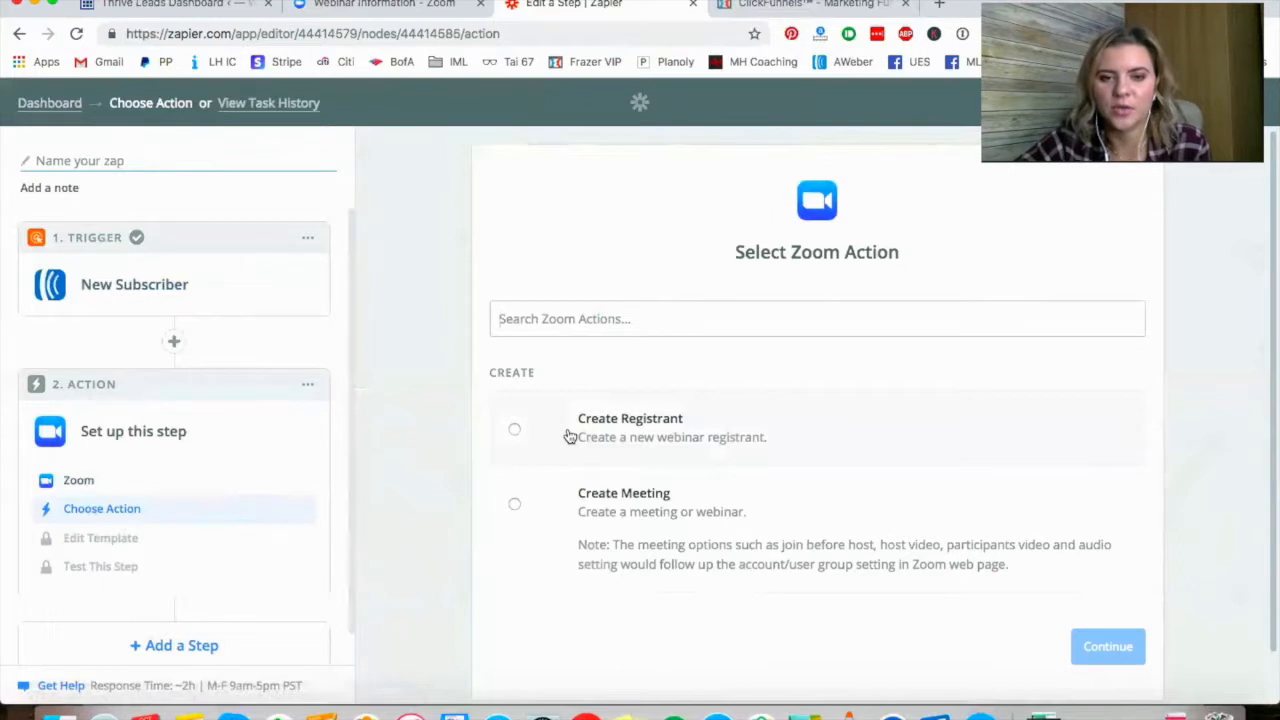
scroll(569, 437, down, 1)
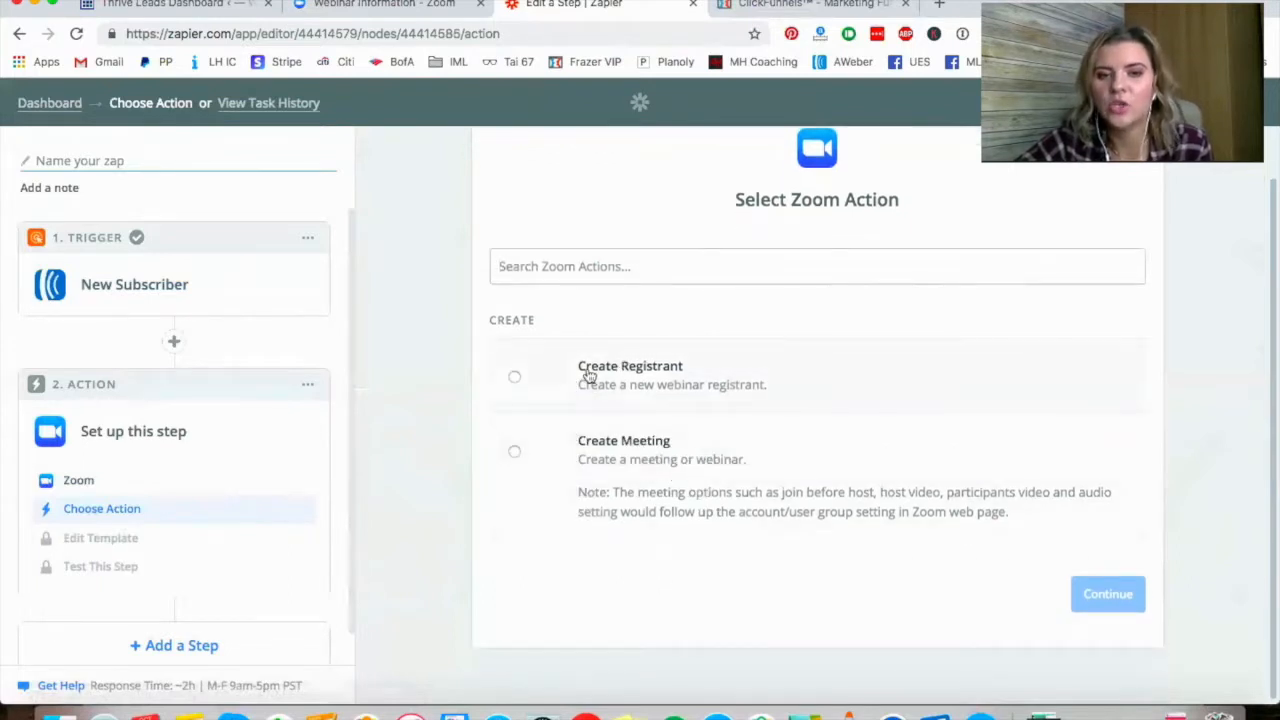
click(514, 379)
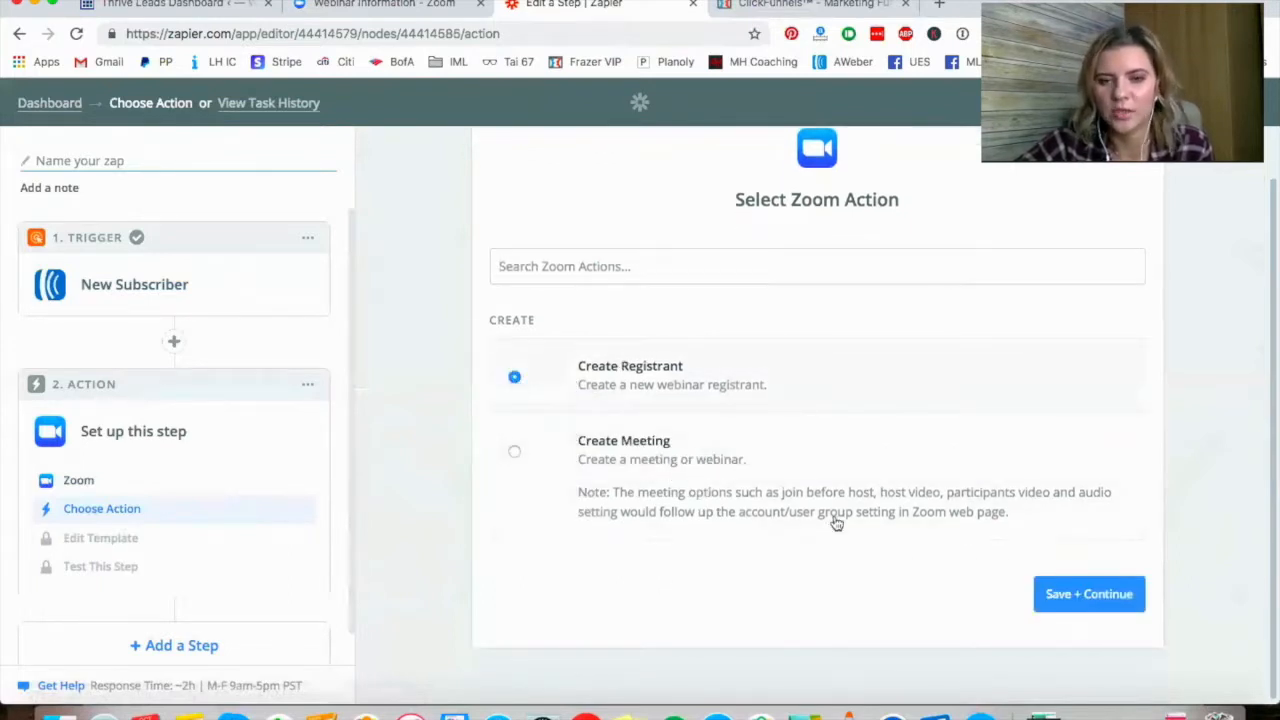
click(1087, 606)
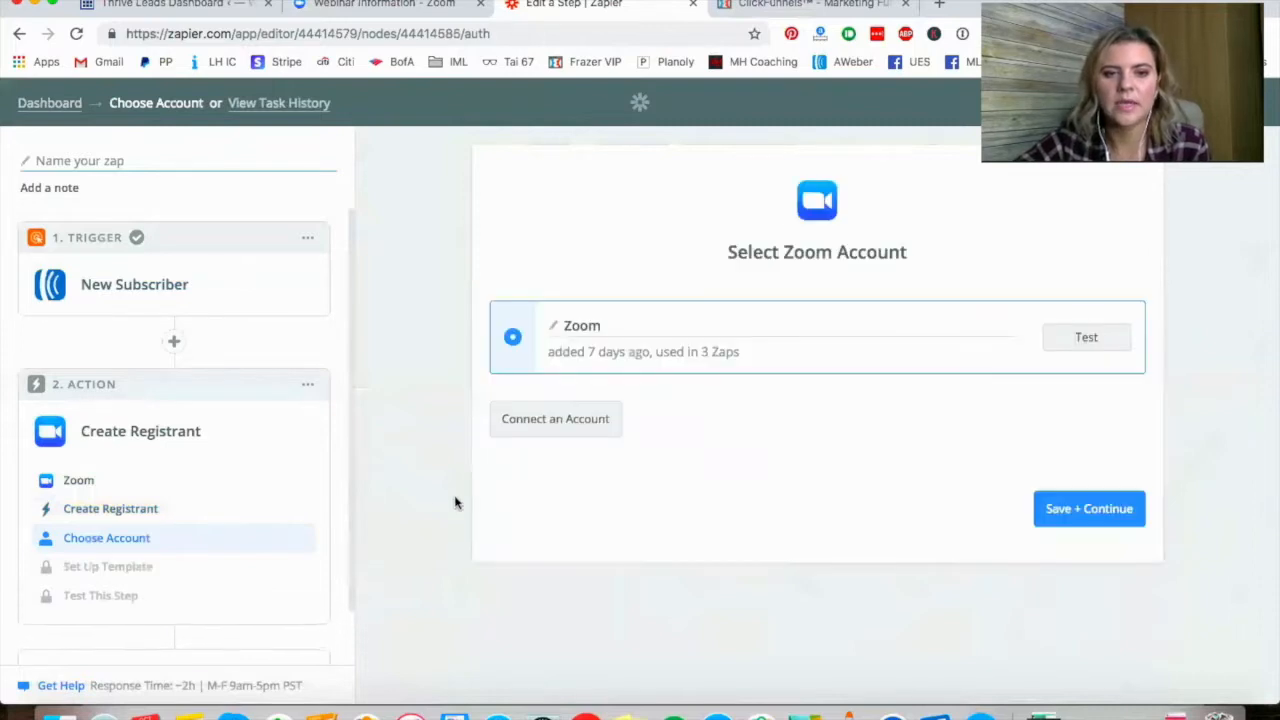
click(1097, 340)
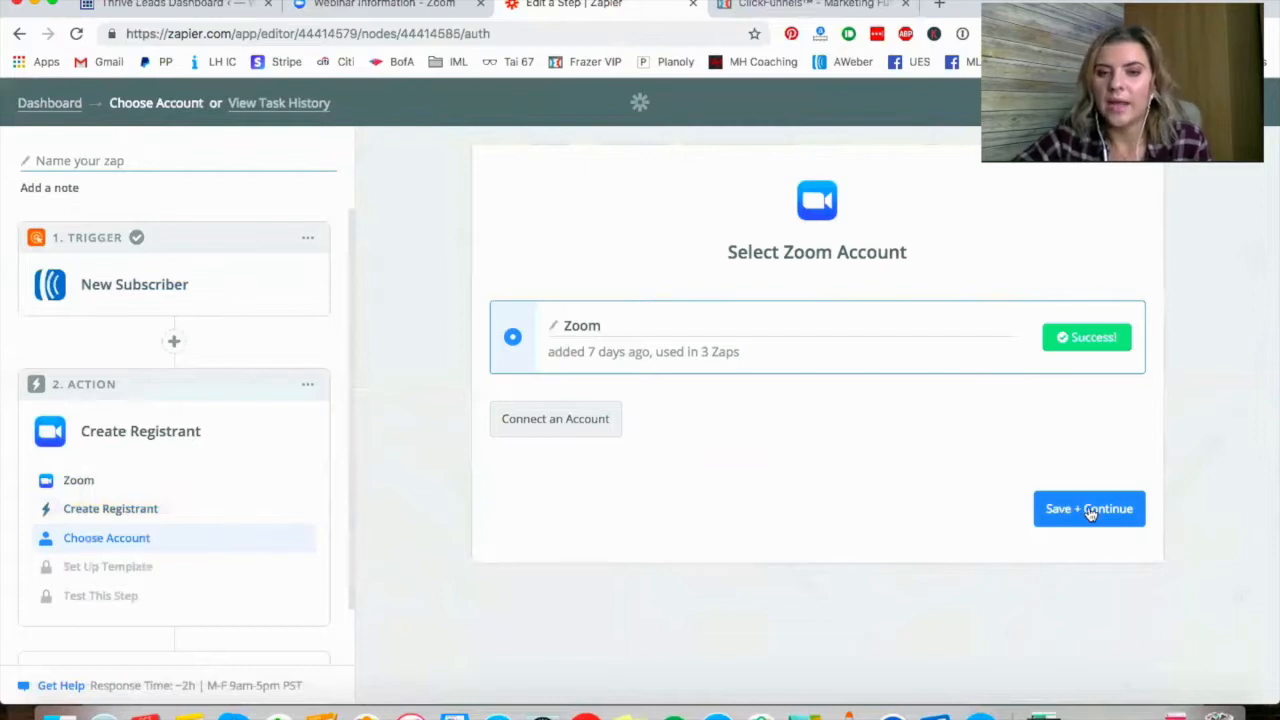
click(1091, 511)
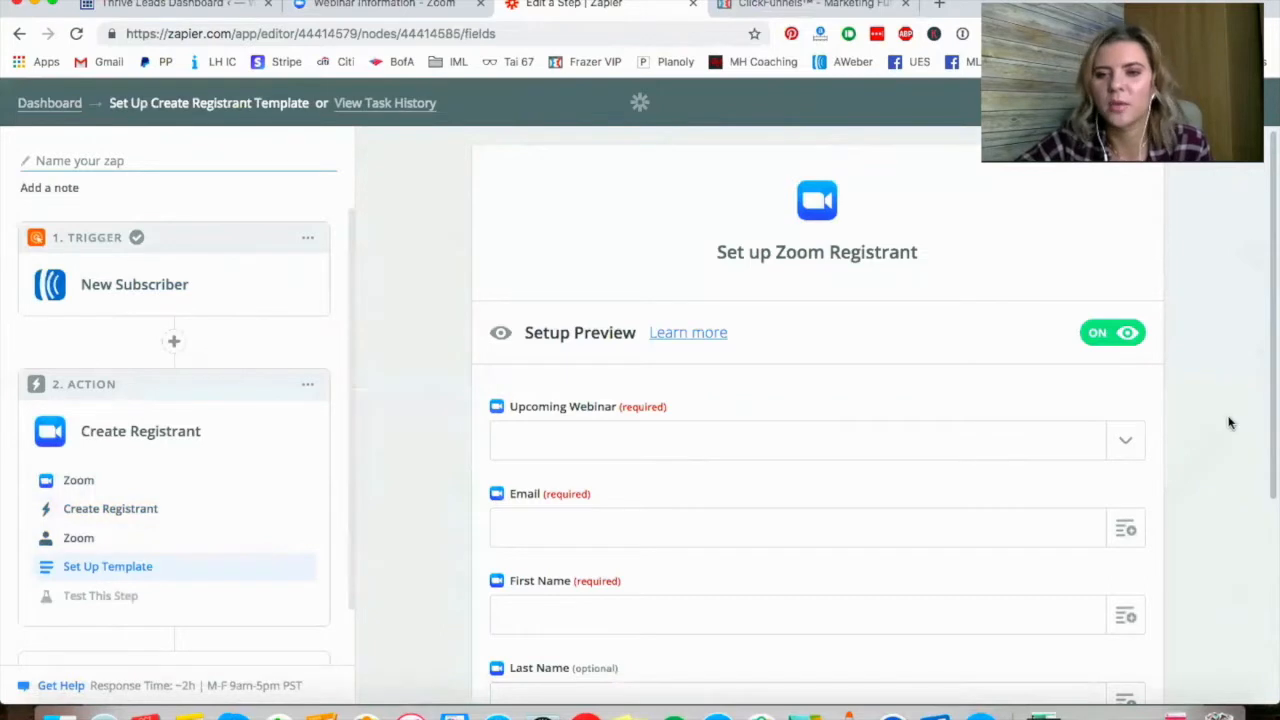
Step: Review the Zoom registrant fields and set the upcoming webinar to Test Webinar
scroll(1230, 422, down, 2)
scroll(1230, 422, up, 1)
scroll(1230, 422, up, 1)
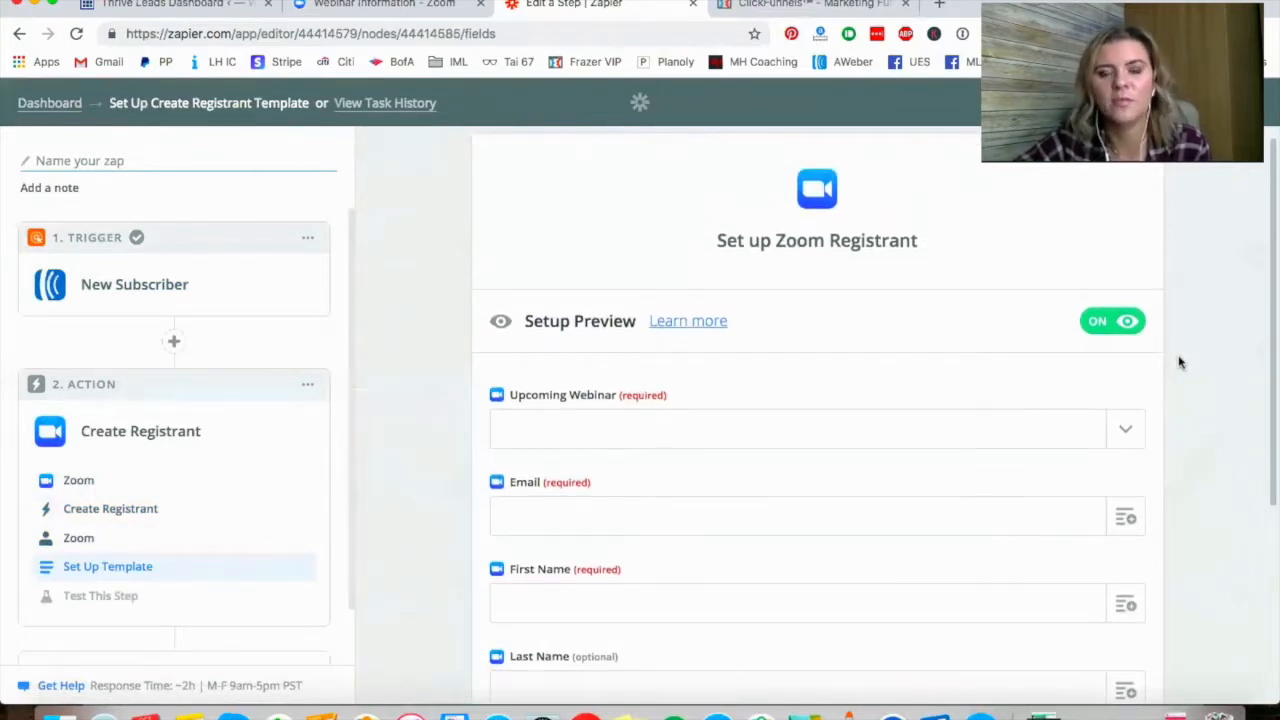
scroll(1180, 362, down, 4)
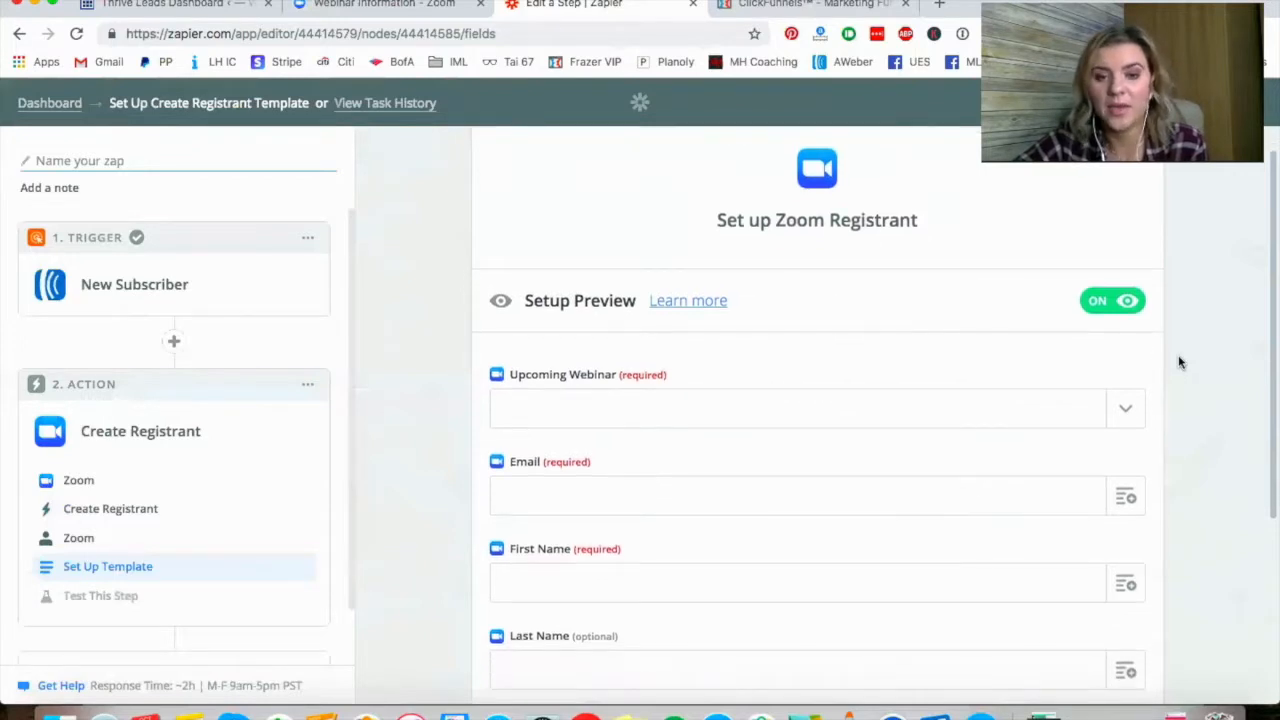
scroll(1180, 362, down, 1)
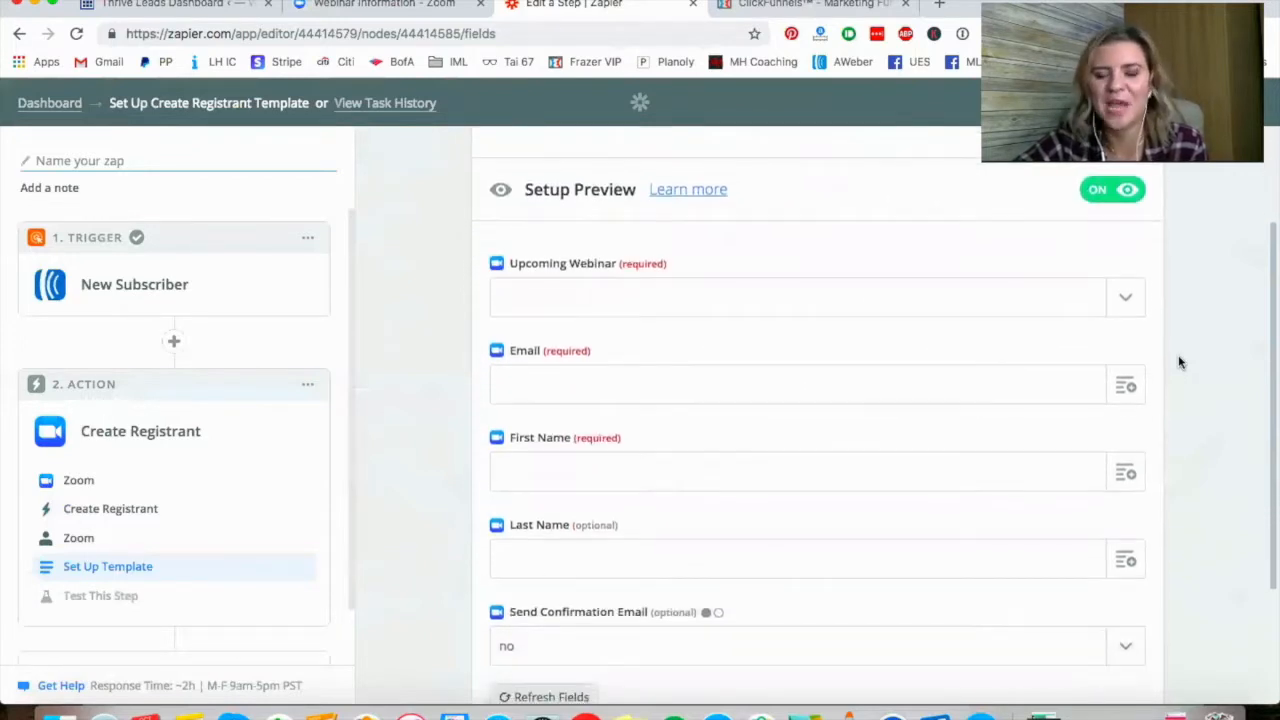
scroll(1180, 362, up, 1)
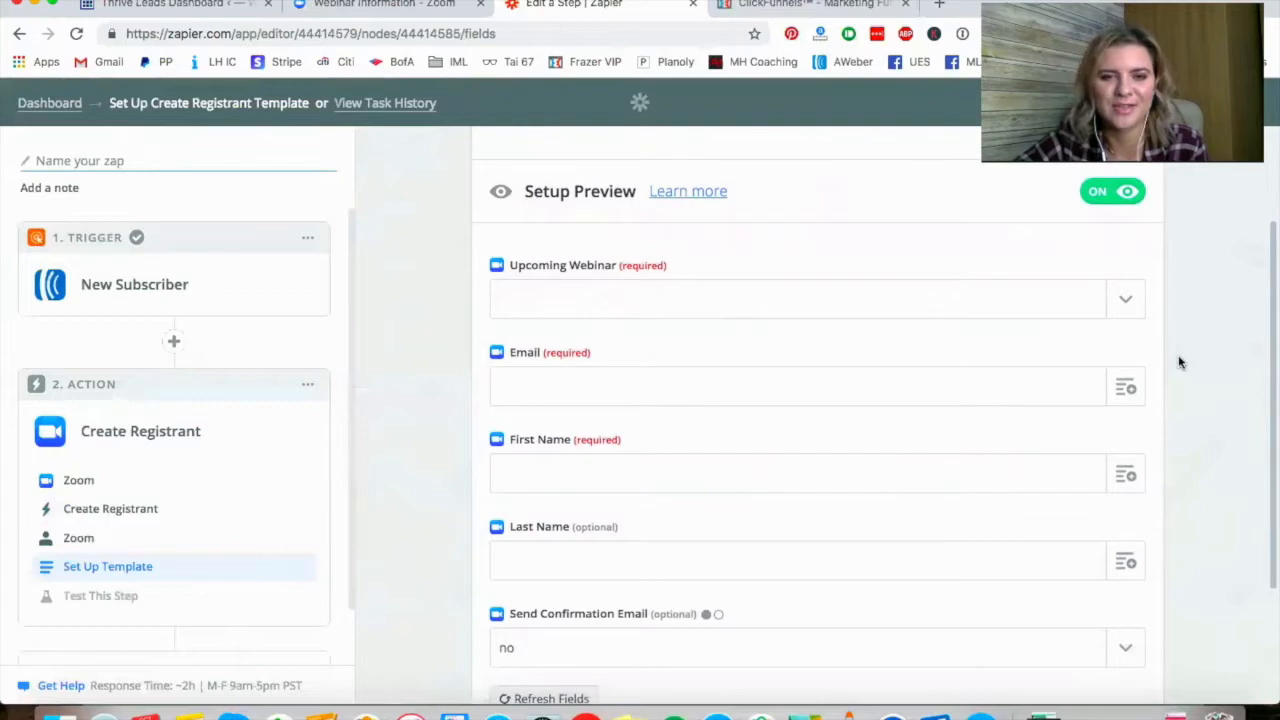
click(1127, 302)
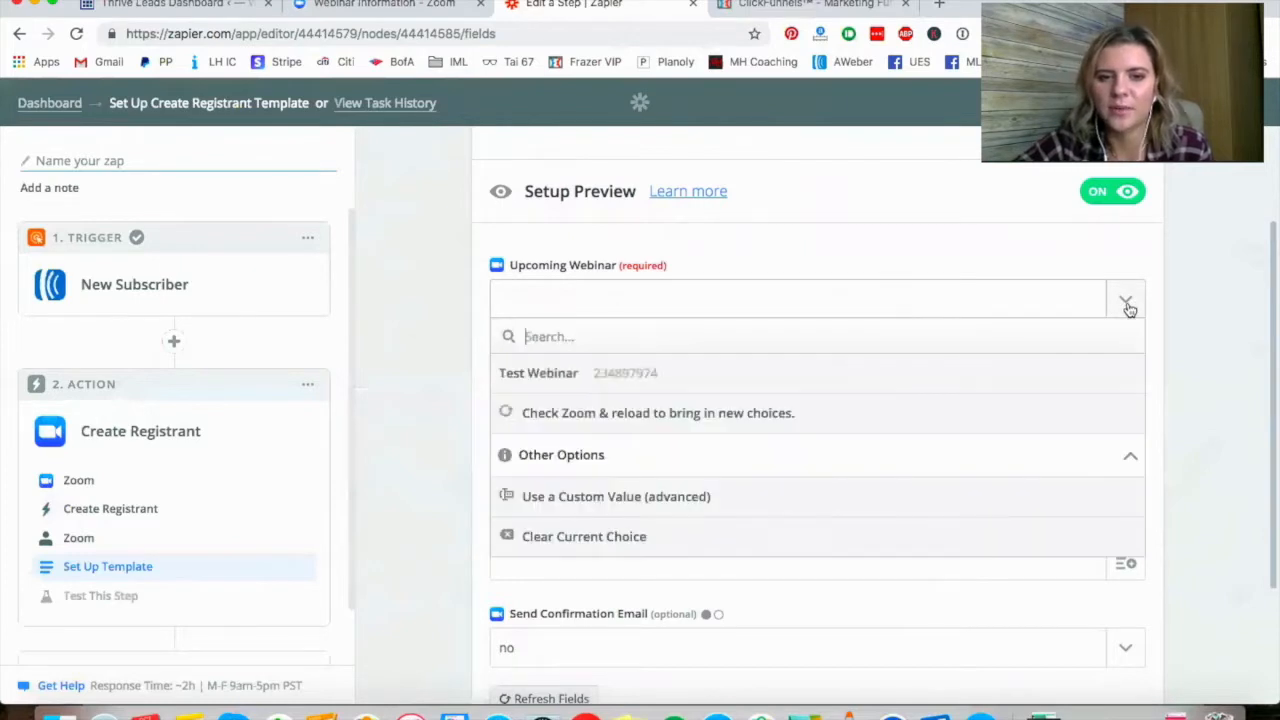
click(634, 373)
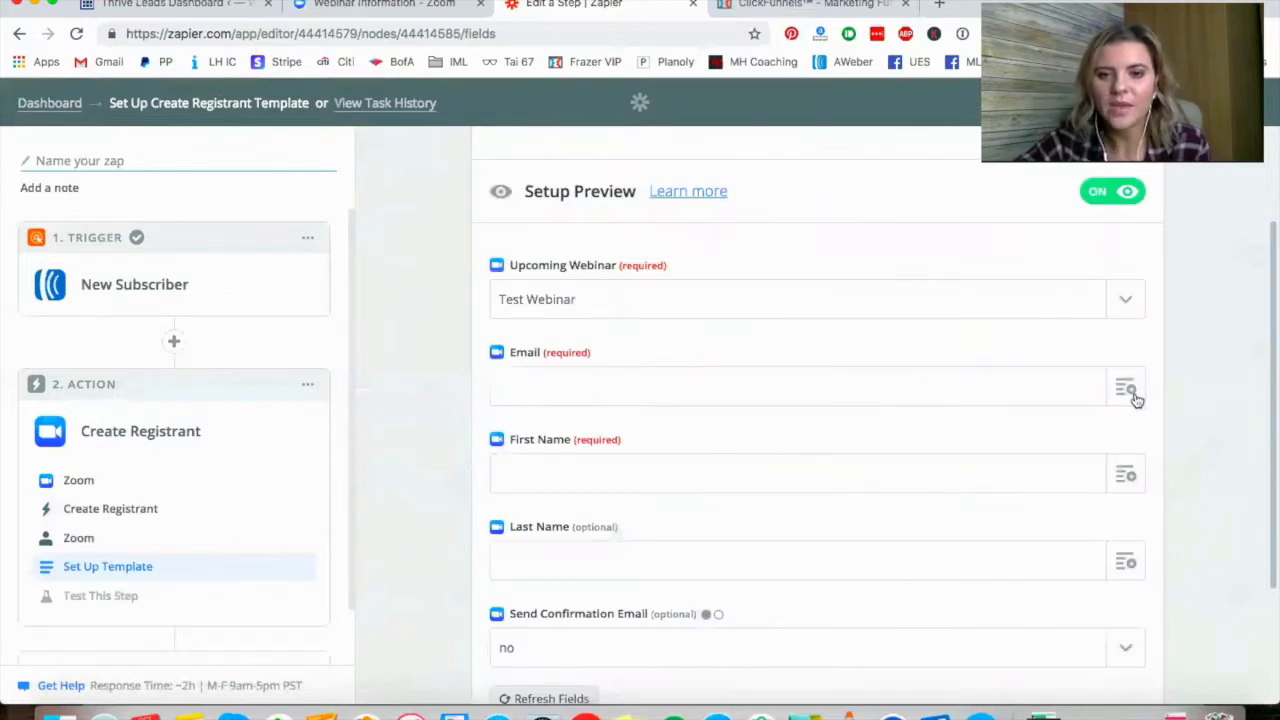
Step: Map the registrant's Email and First Name to the New Subscriber Email and Name fields, and continue to the Zoom test
scroll(1132, 398, down, 2)
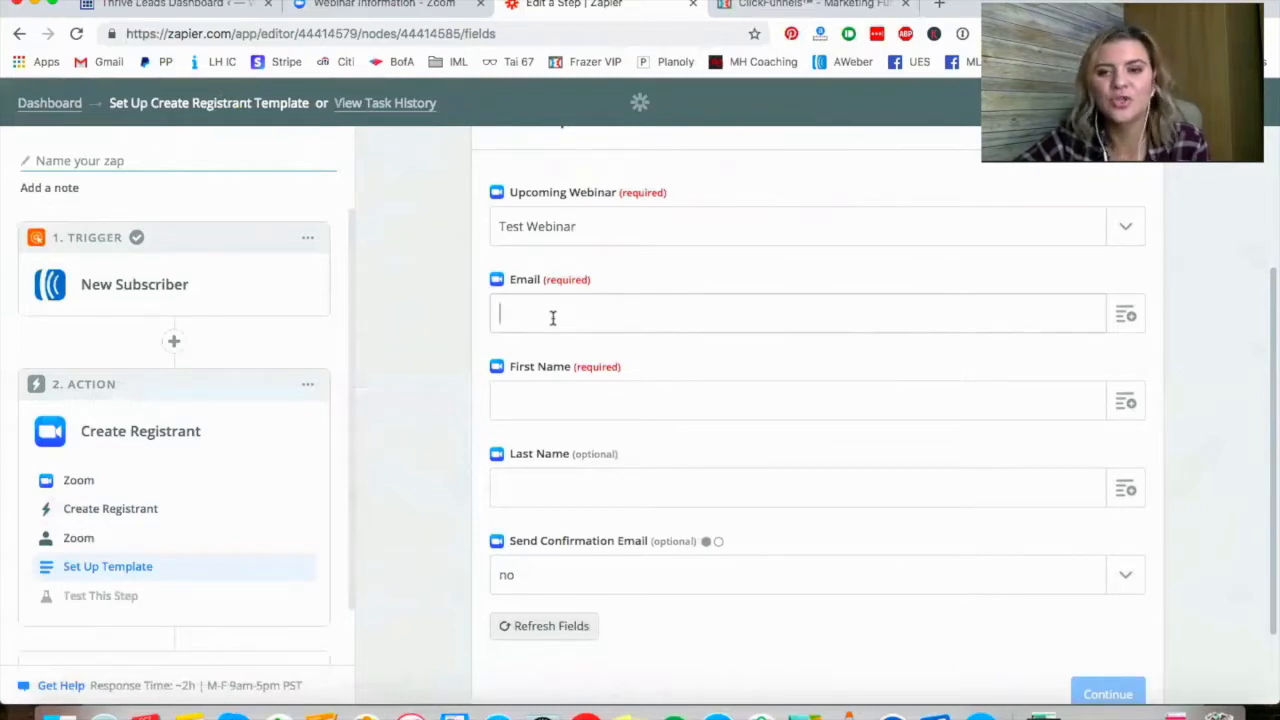
click(1126, 318)
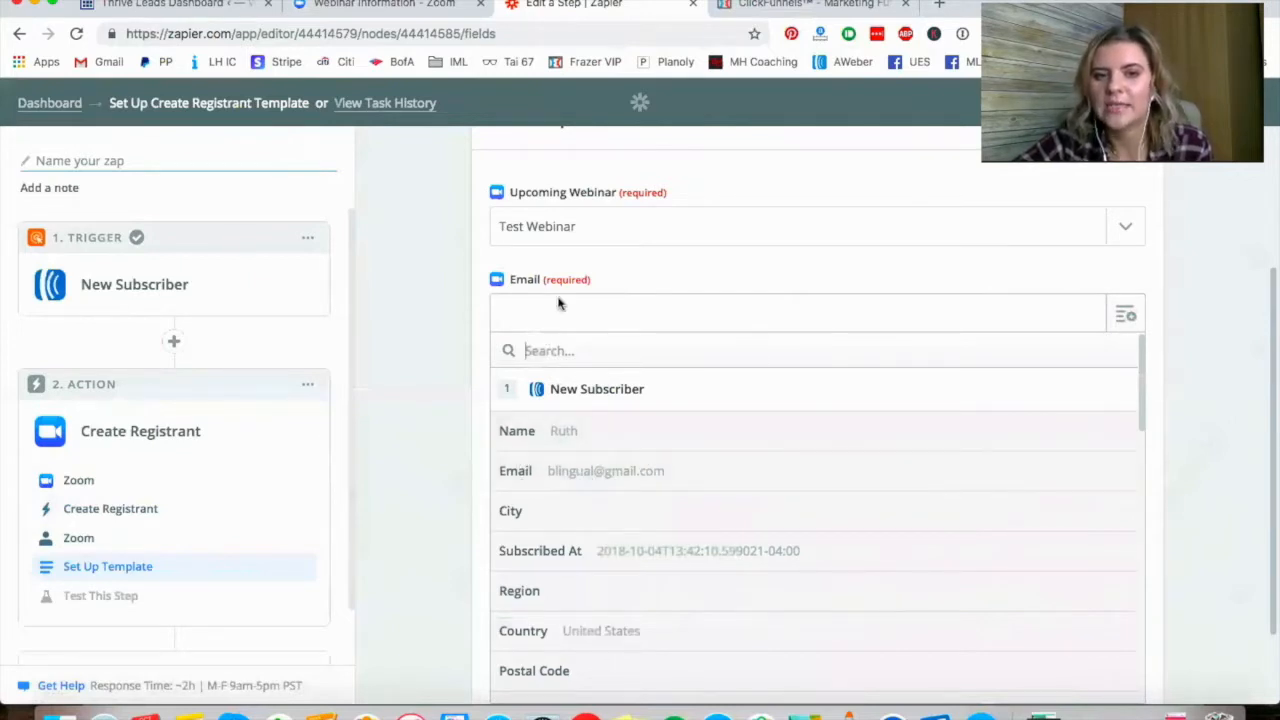
click(600, 479)
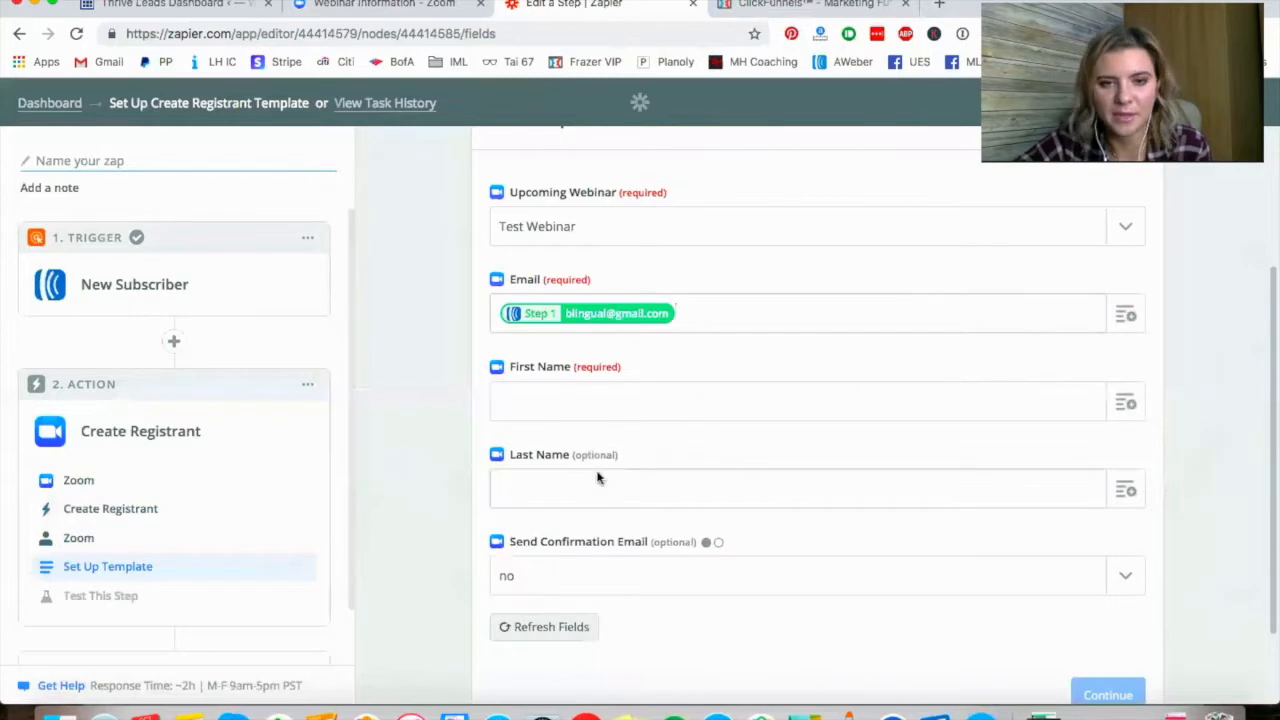
click(1126, 404)
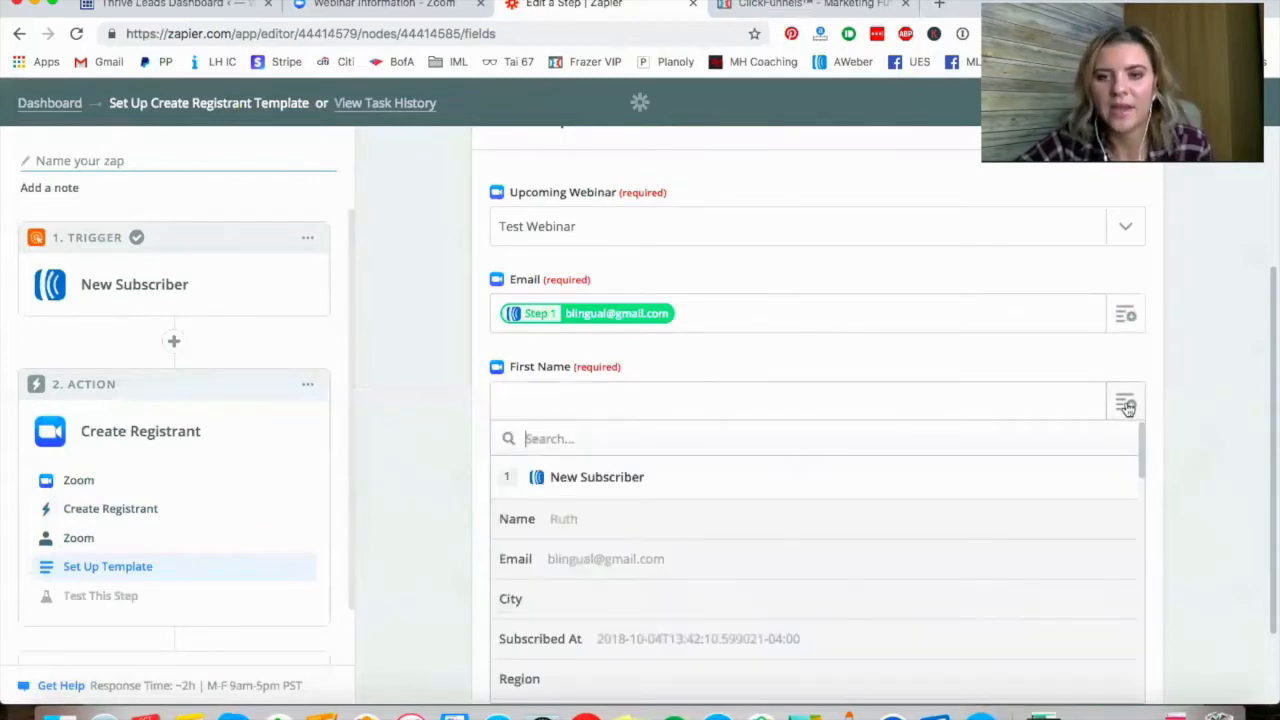
click(611, 530)
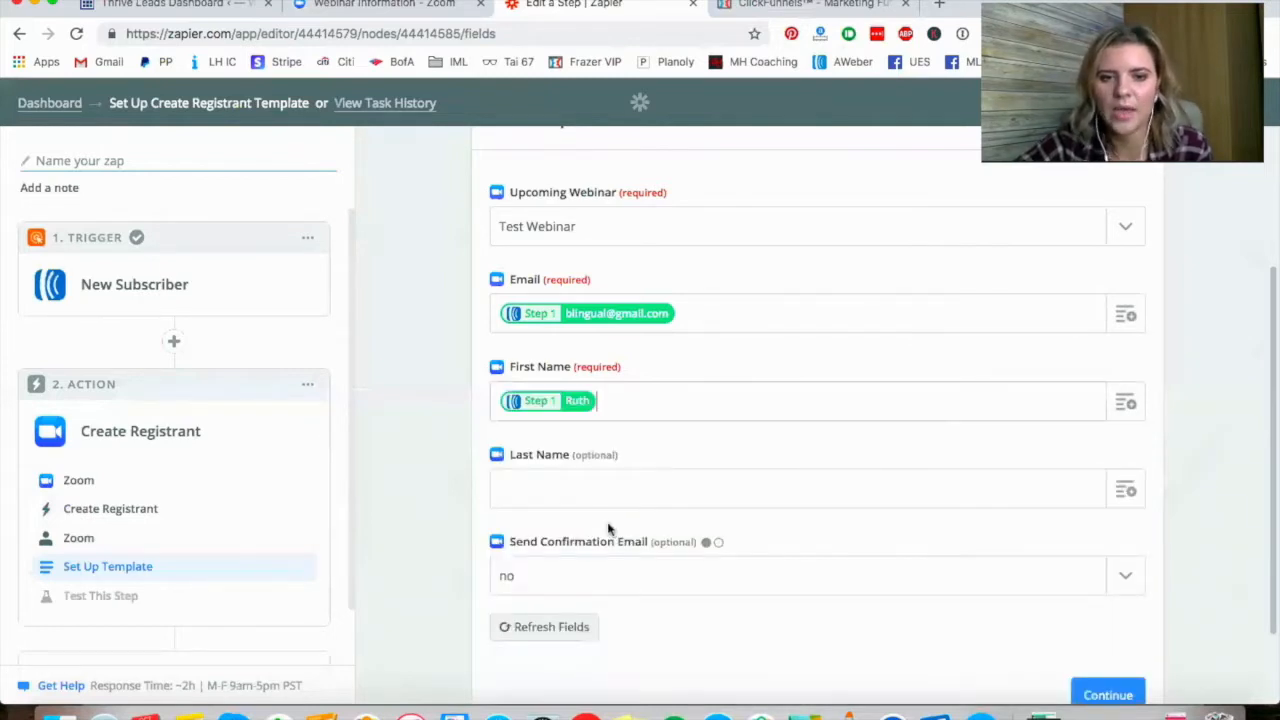
scroll(454, 534, down, 1)
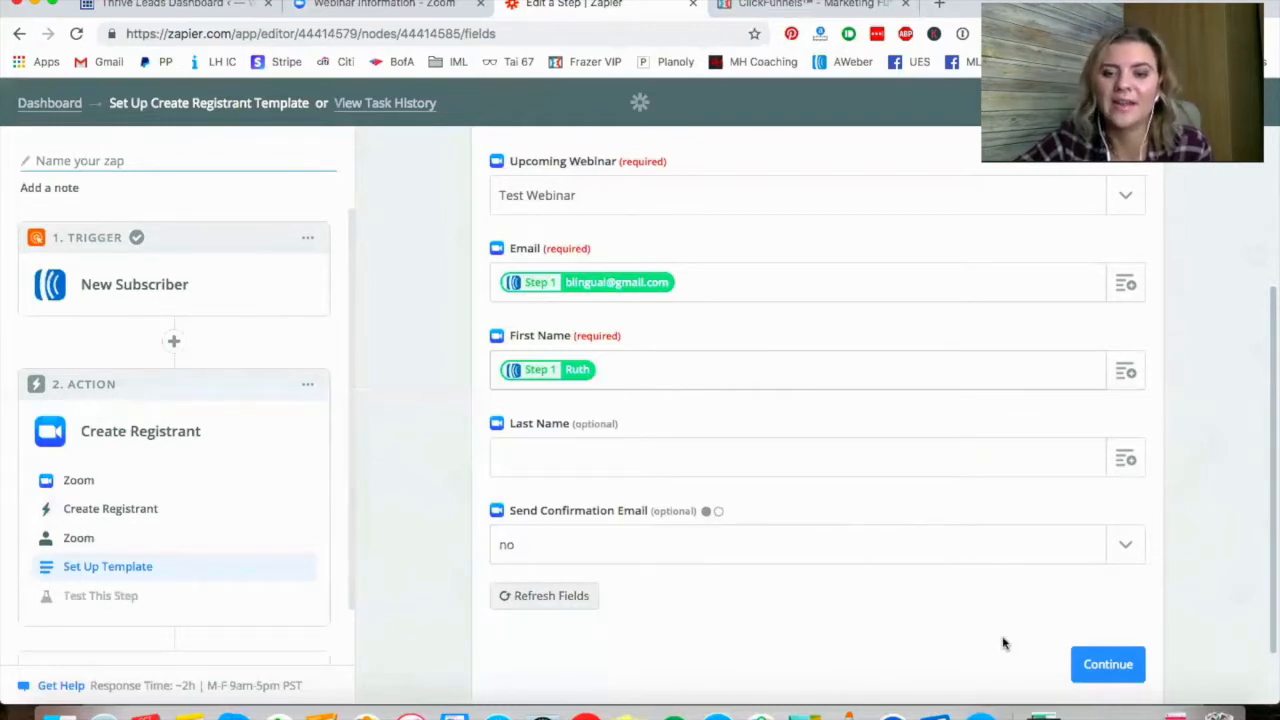
click(1108, 665)
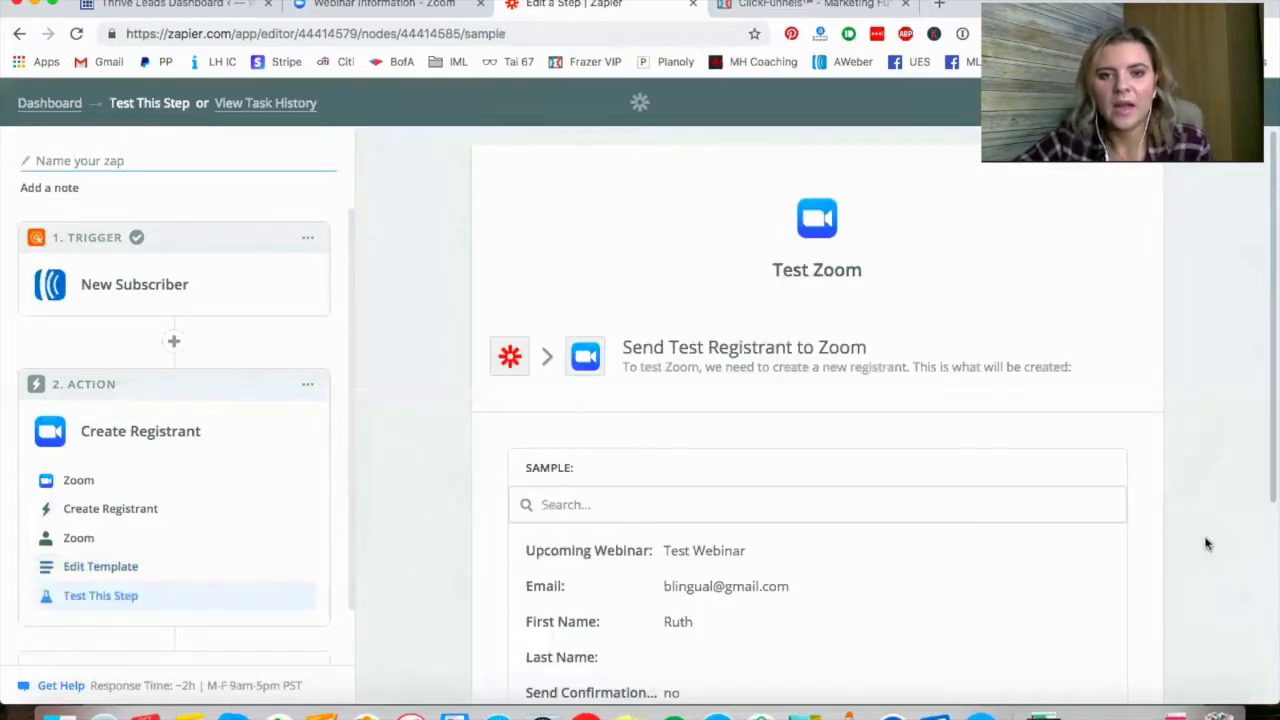
Step: Send the test registrant to Zoom and finish the Create Registrant action
scroll(1206, 543, down, 5)
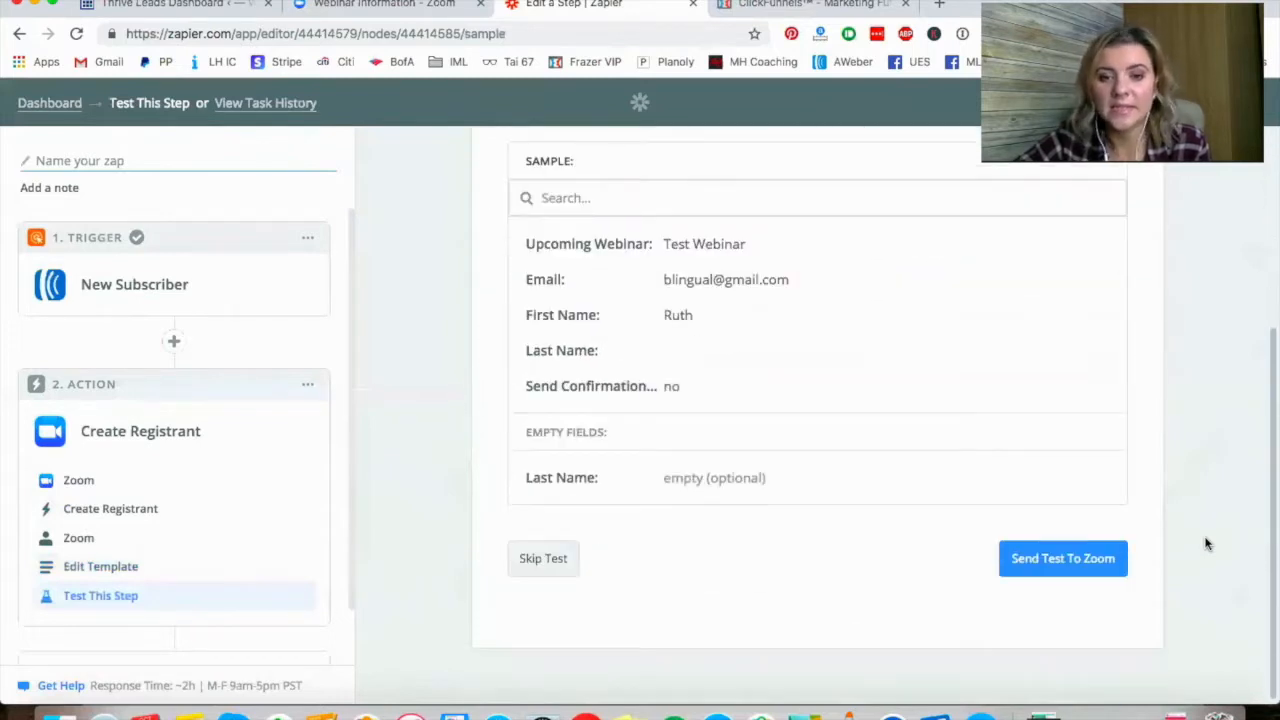
click(1076, 562)
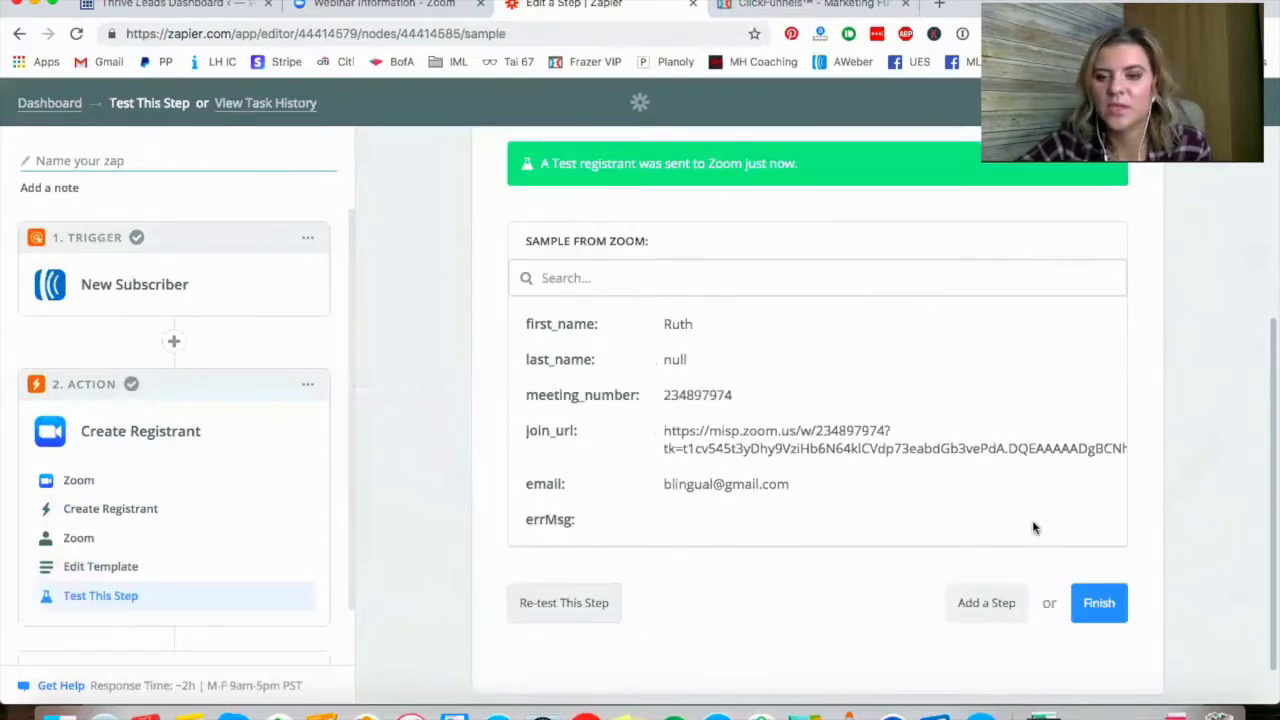
click(1112, 612)
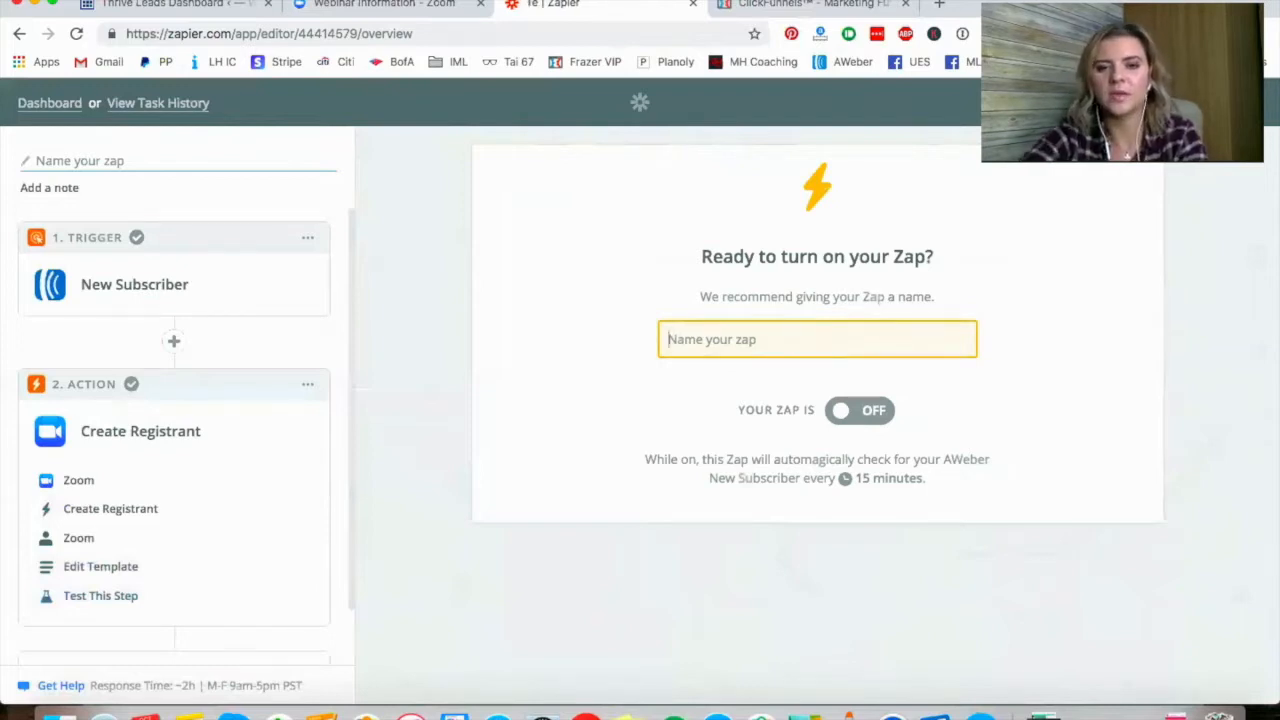
Step: Name the Zap Test 2, turn it on, and show it on the dashboard
text(Test 2)
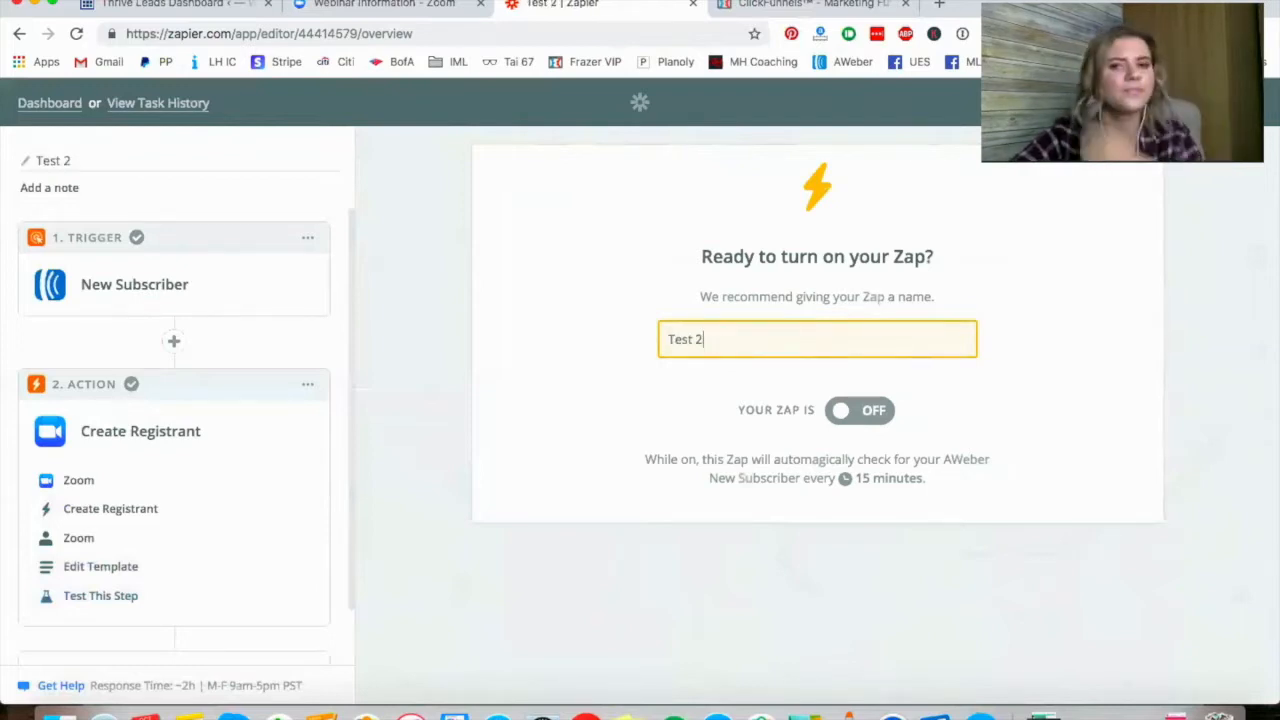
click(851, 417)
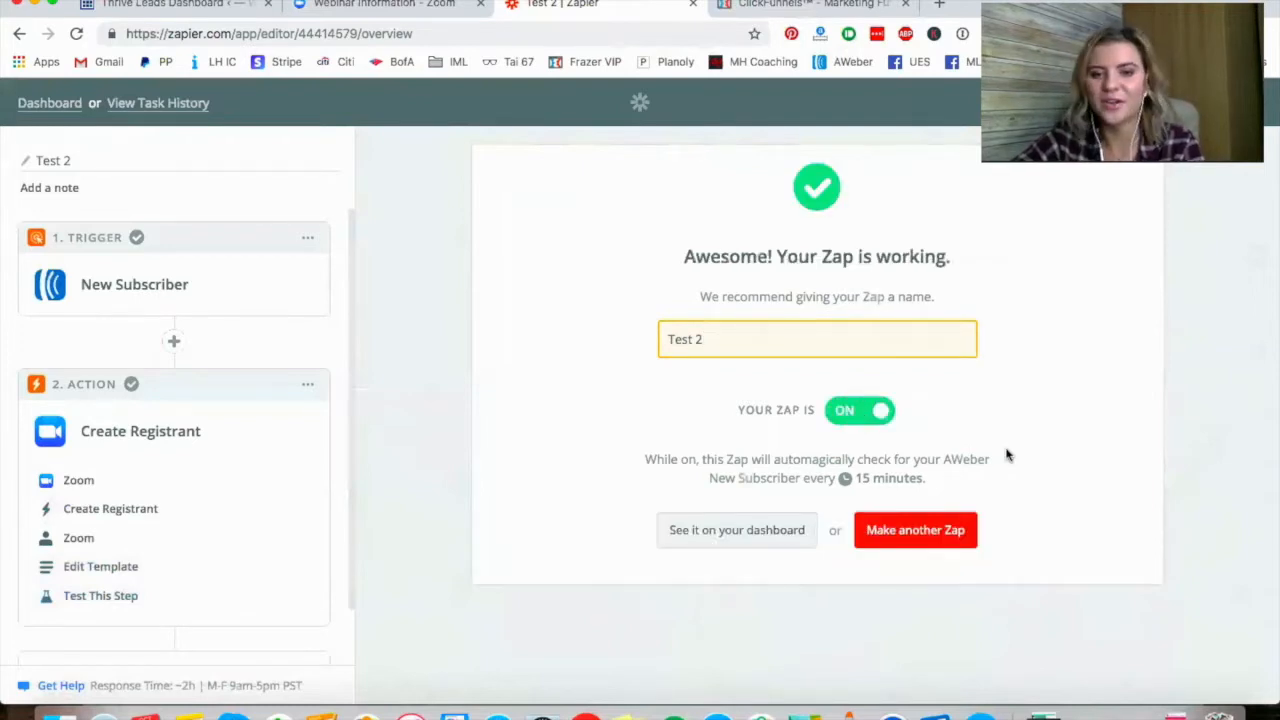
click(751, 536)
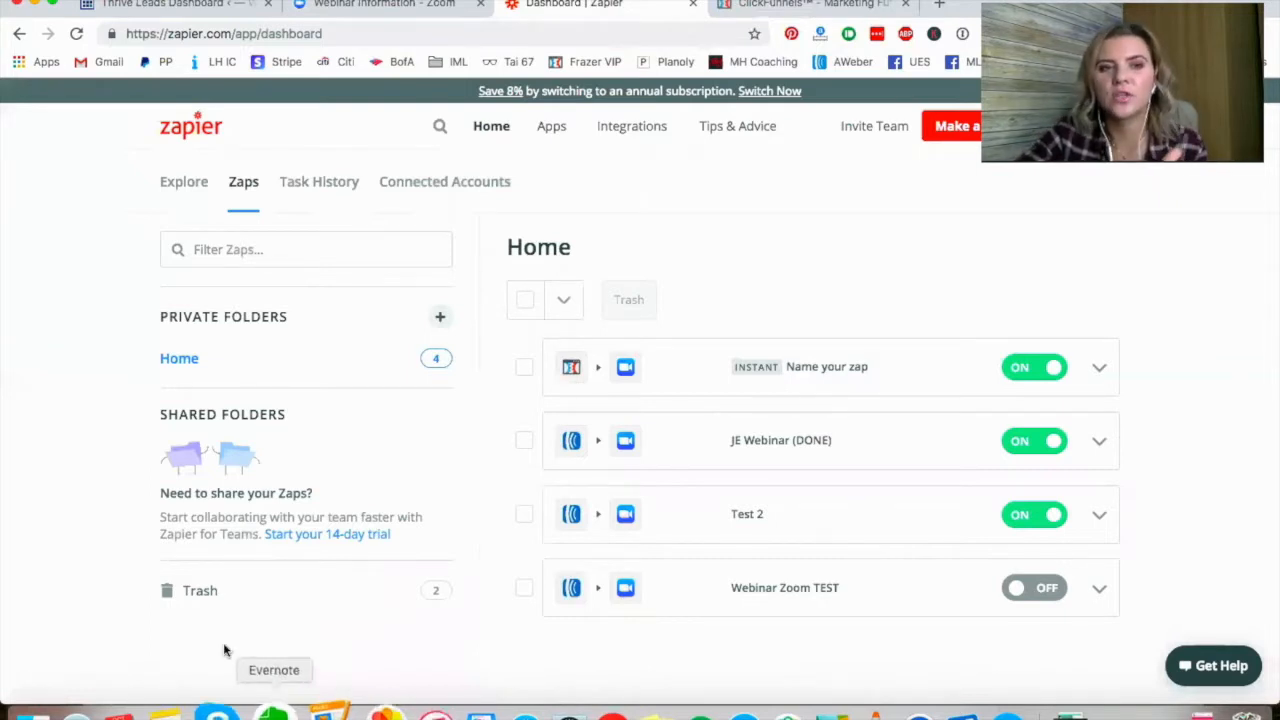
Step: Review the Thrive Leads signup links and the Zoom webinar's registration details, and return to the Zapier dashboard
click(183, 8)
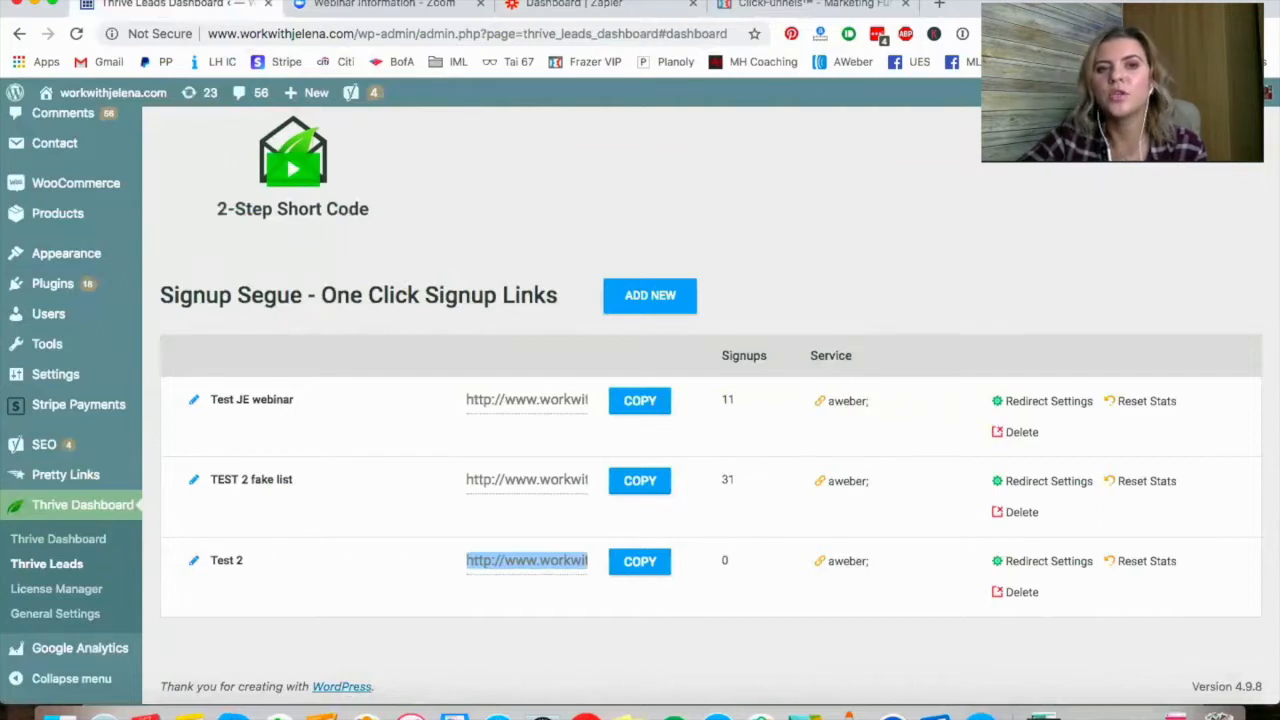
click(420, 4)
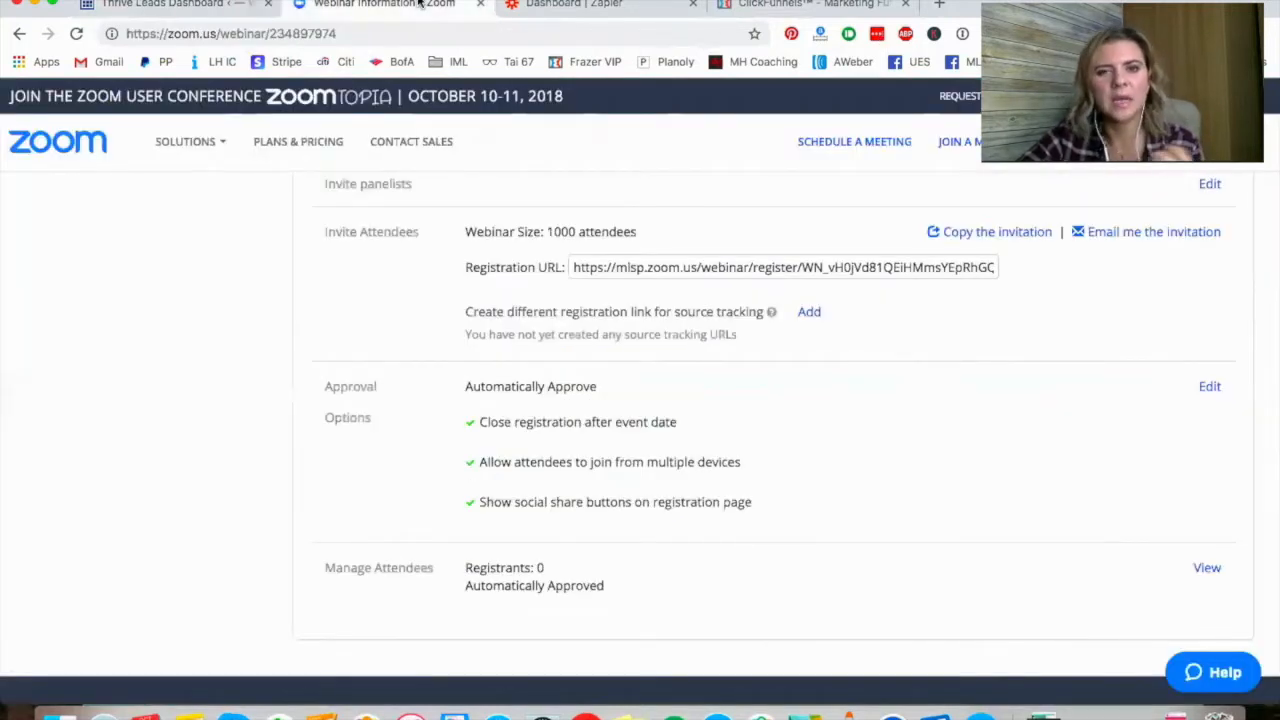
click(634, 5)
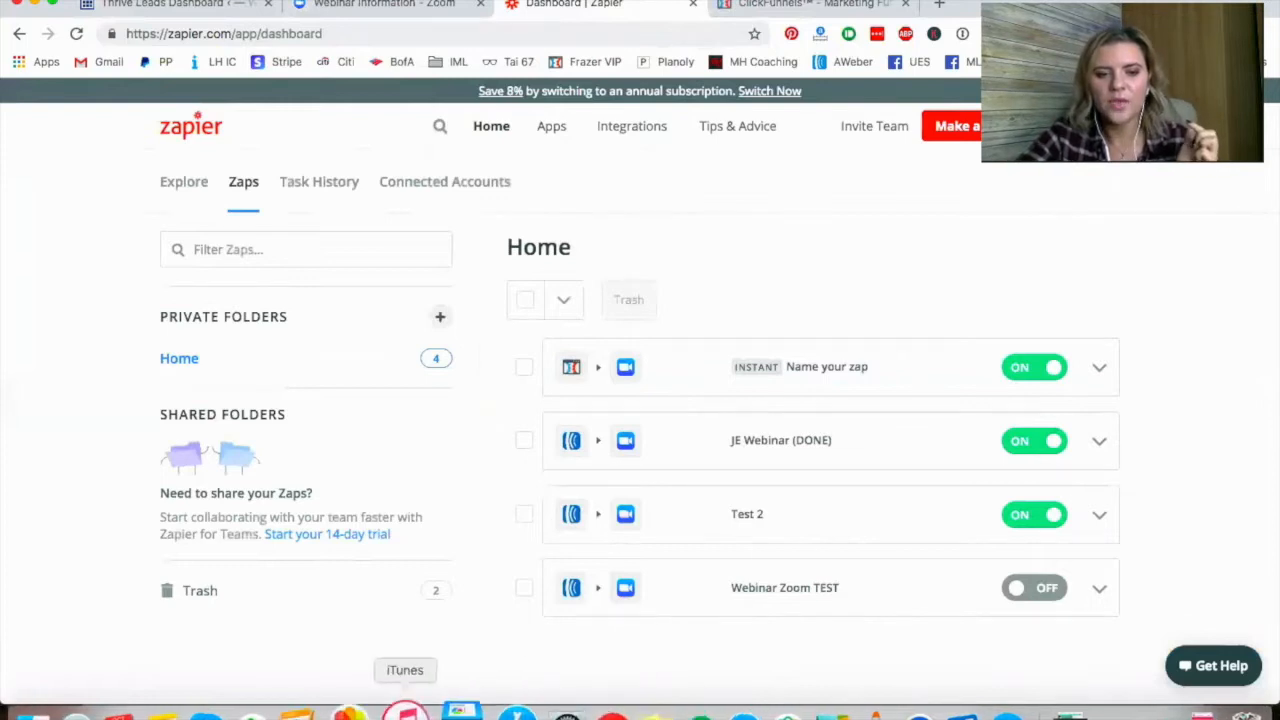
Step: Switch to the Pages document, highlight the [name] and [email] placeholders in the signup link, and return to Zapier
click(323, 712)
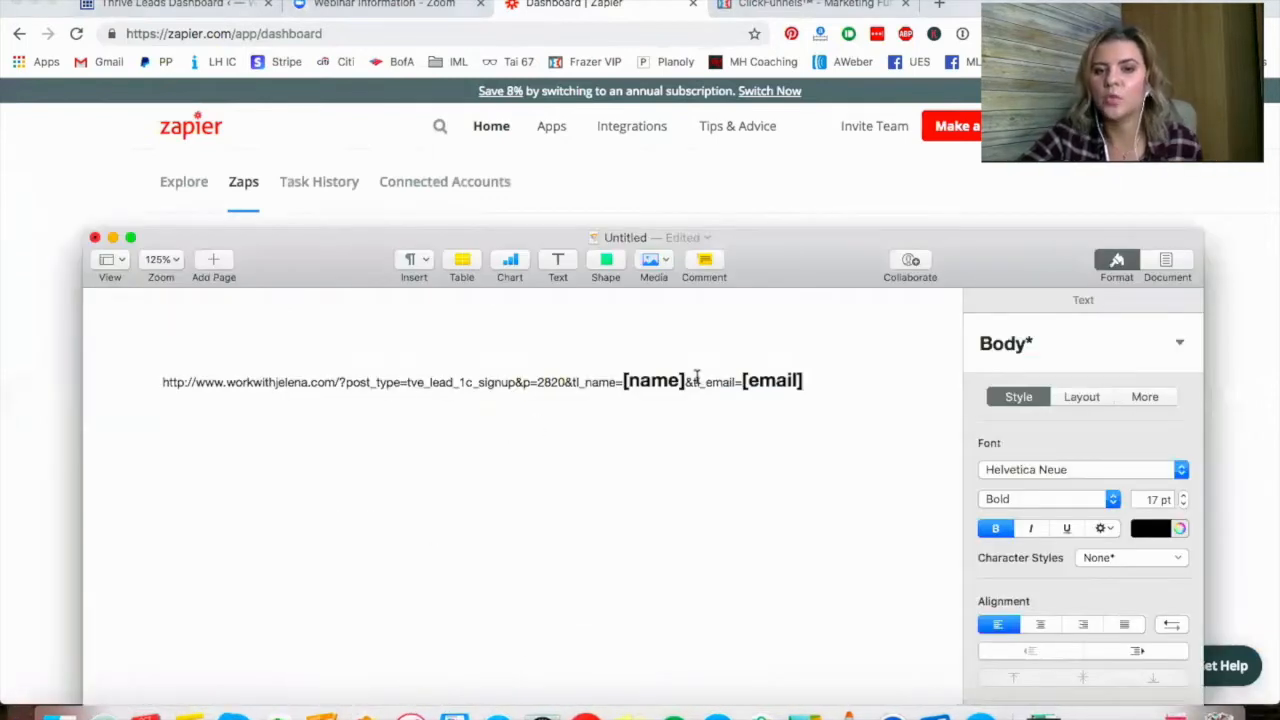
drag(686, 380, 620, 373)
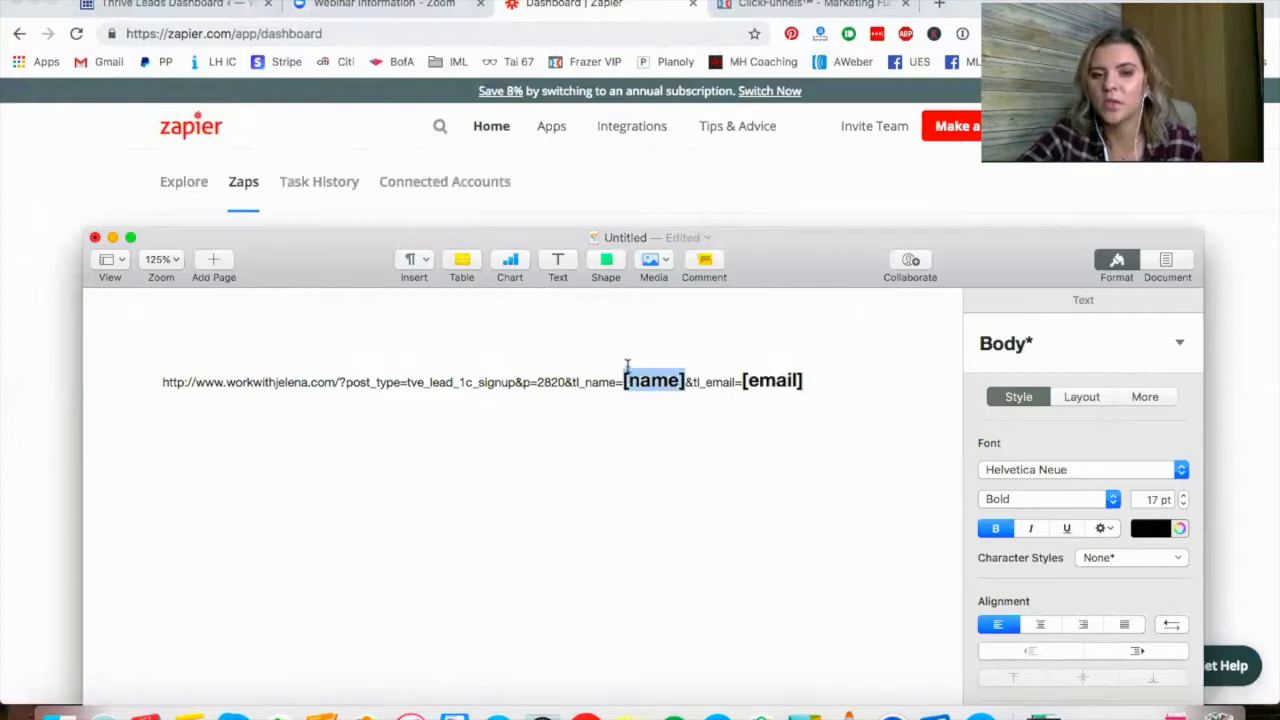
drag(741, 381, 817, 386)
click(833, 380)
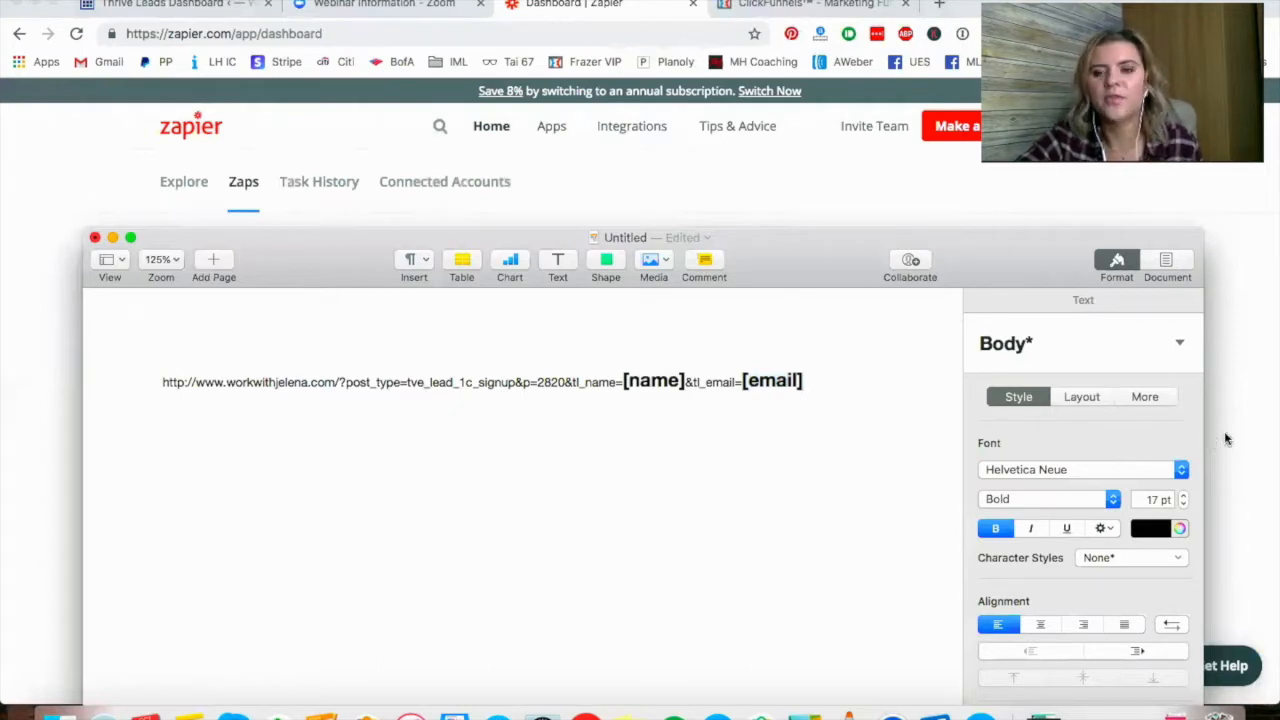
click(1263, 453)
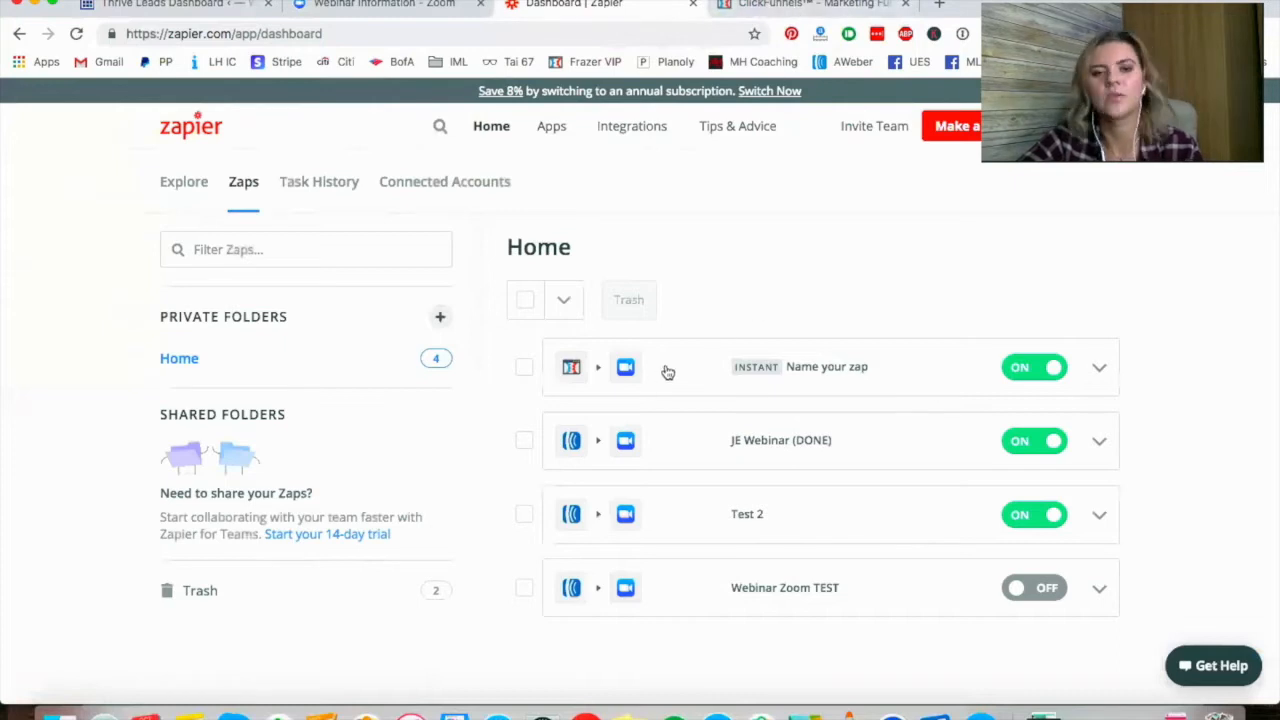
Step: Open the ClickFunnels-to-Zoom Zap for editing and expand its New Contact Activity trigger
click(1100, 371)
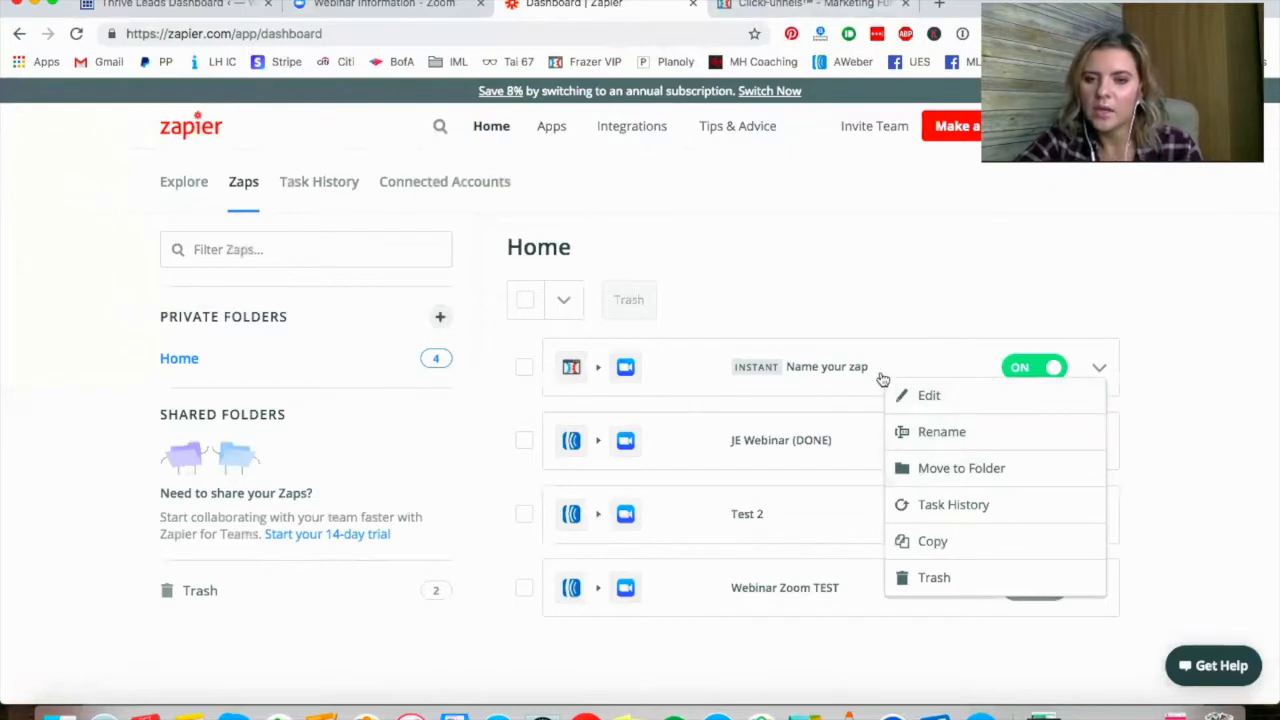
click(930, 394)
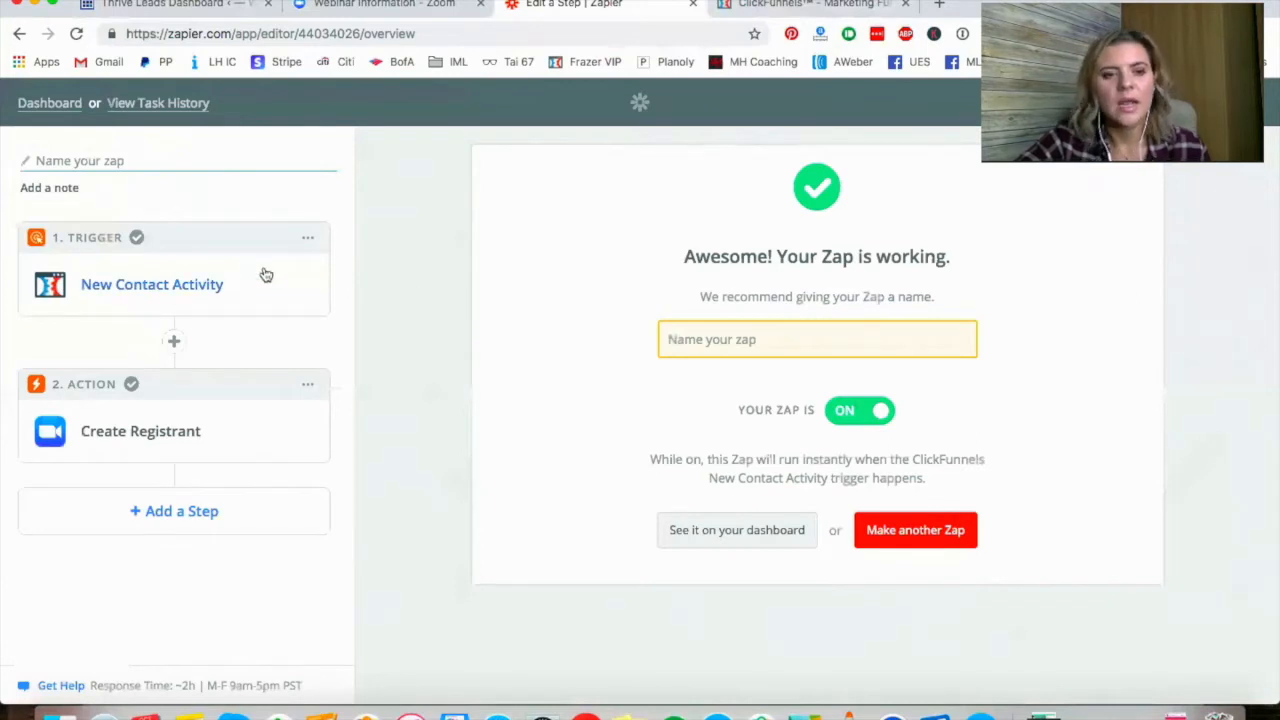
click(309, 241)
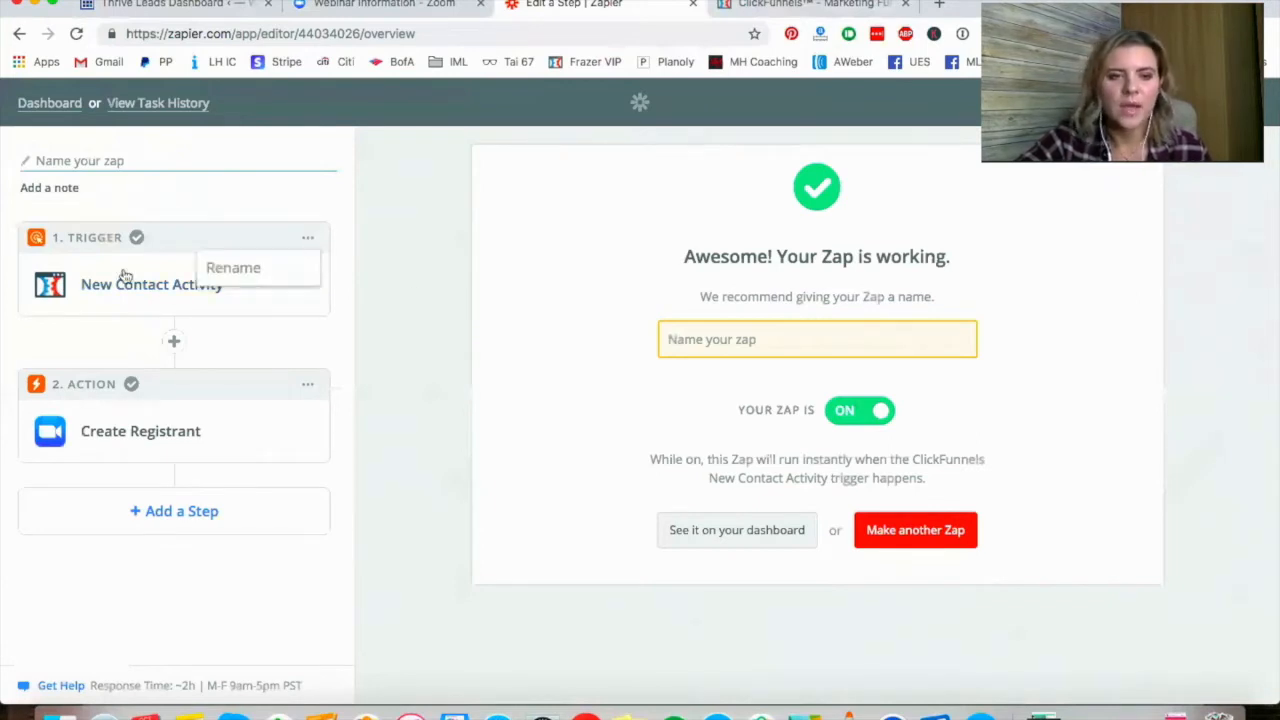
click(68, 288)
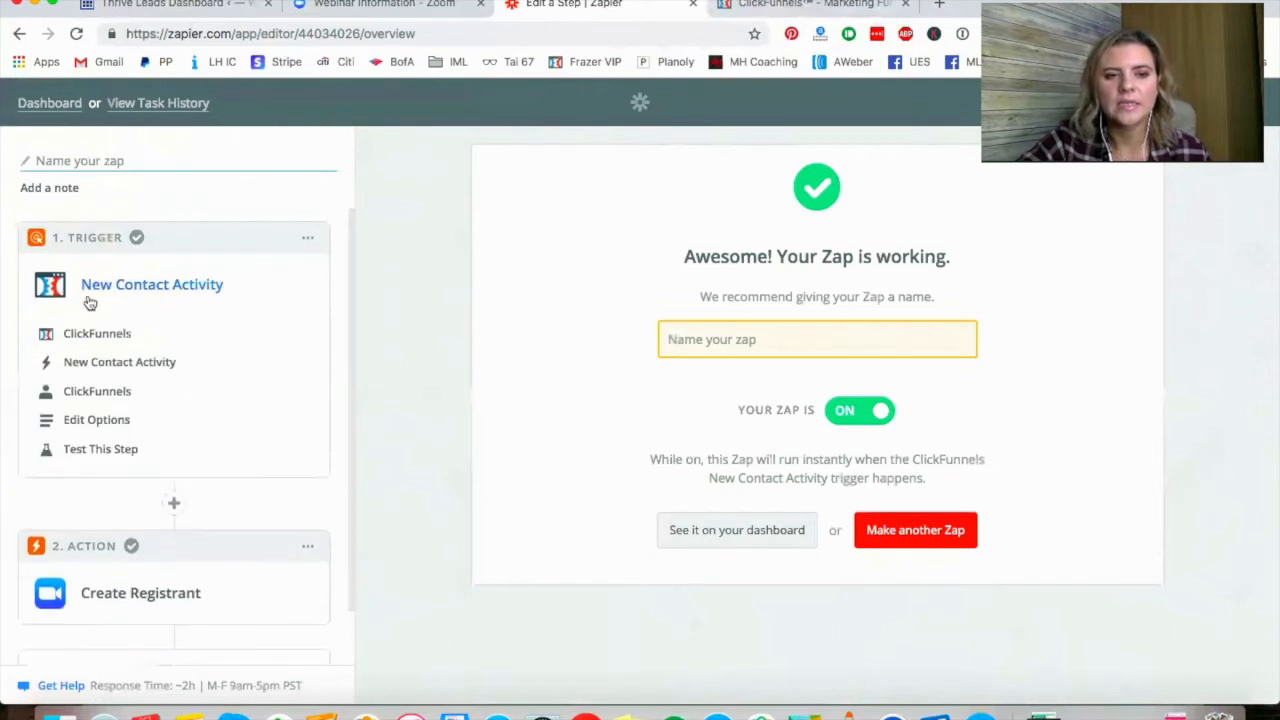
Step: Review the ClickFunnels trigger's event, connected account, and Funnel and Funnel Step options
click(79, 344)
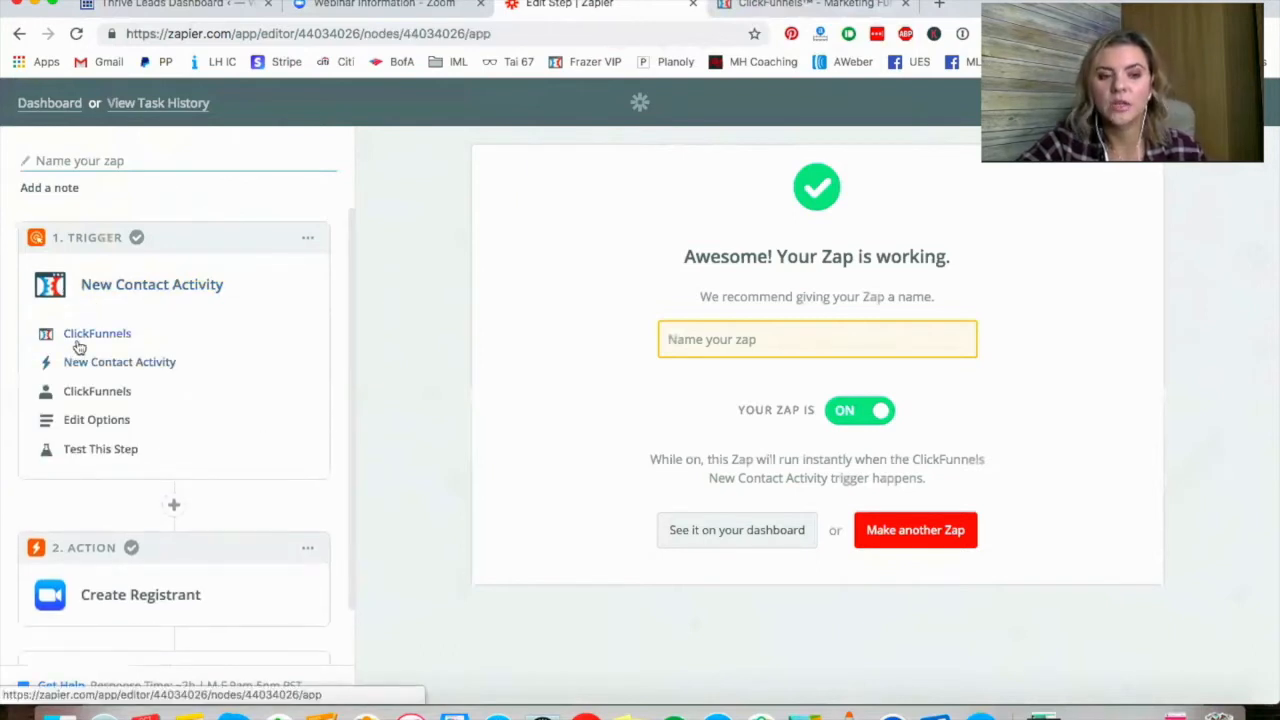
click(155, 362)
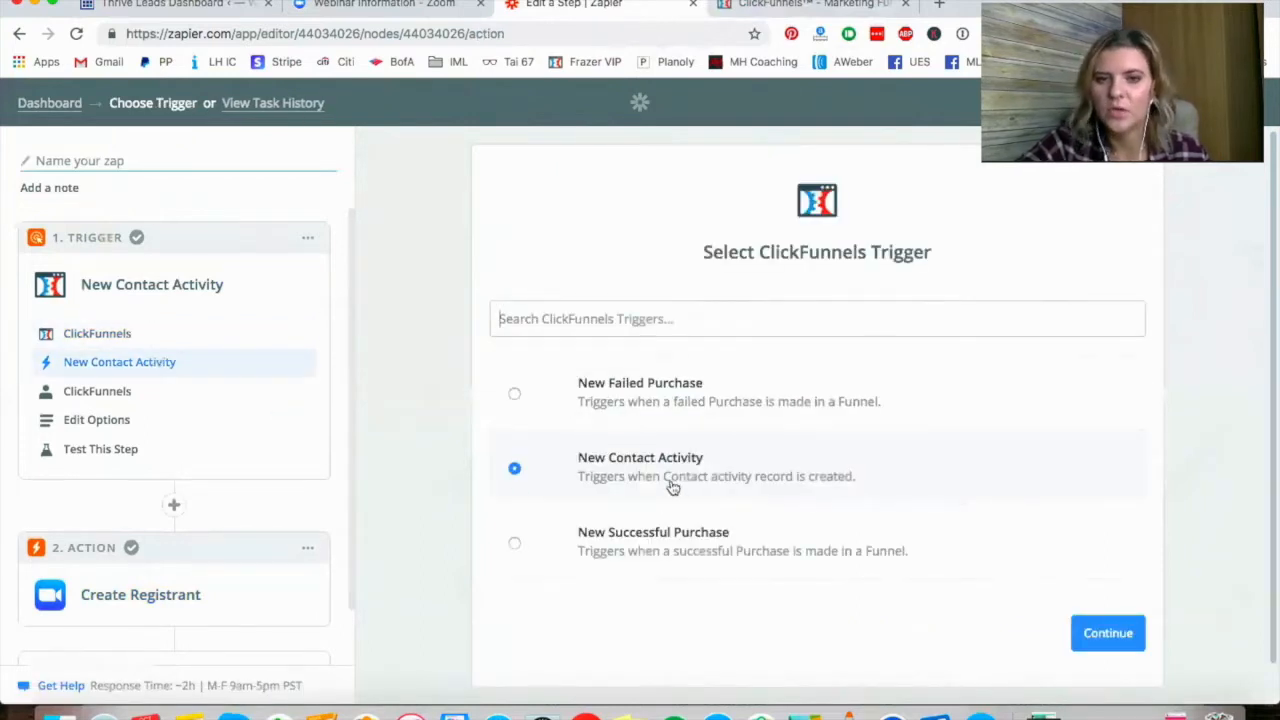
click(105, 393)
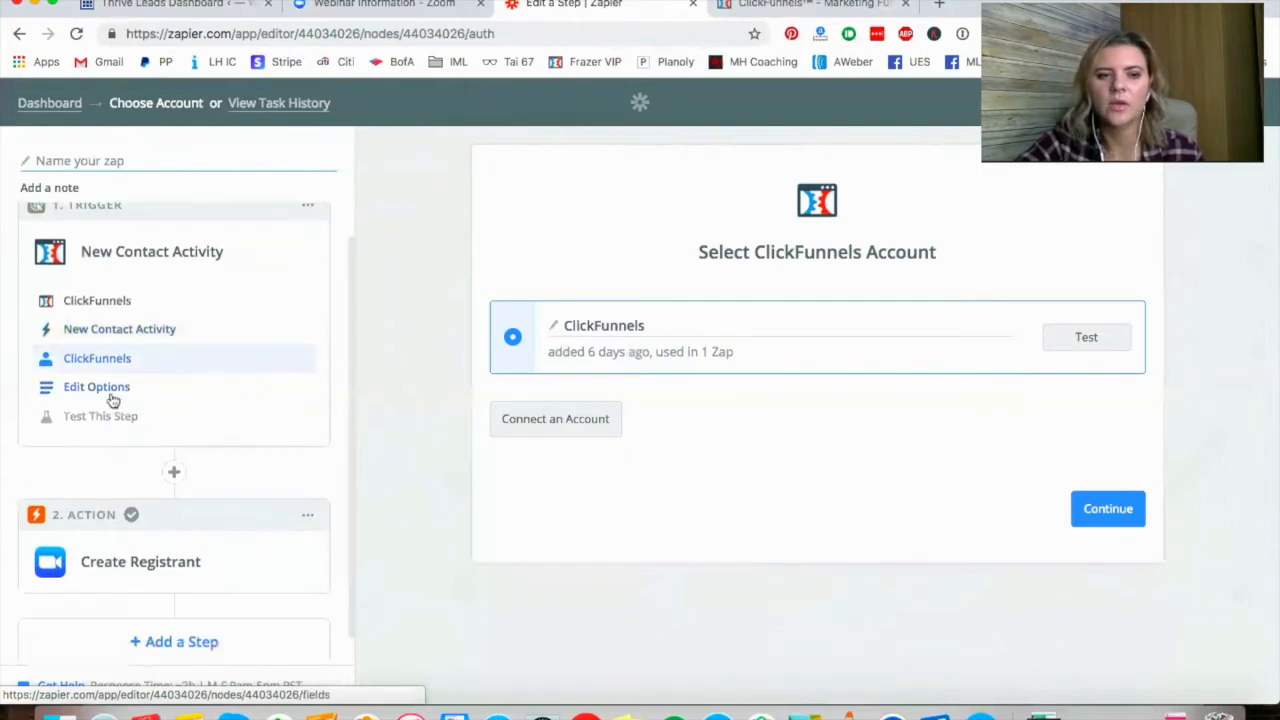
click(113, 400)
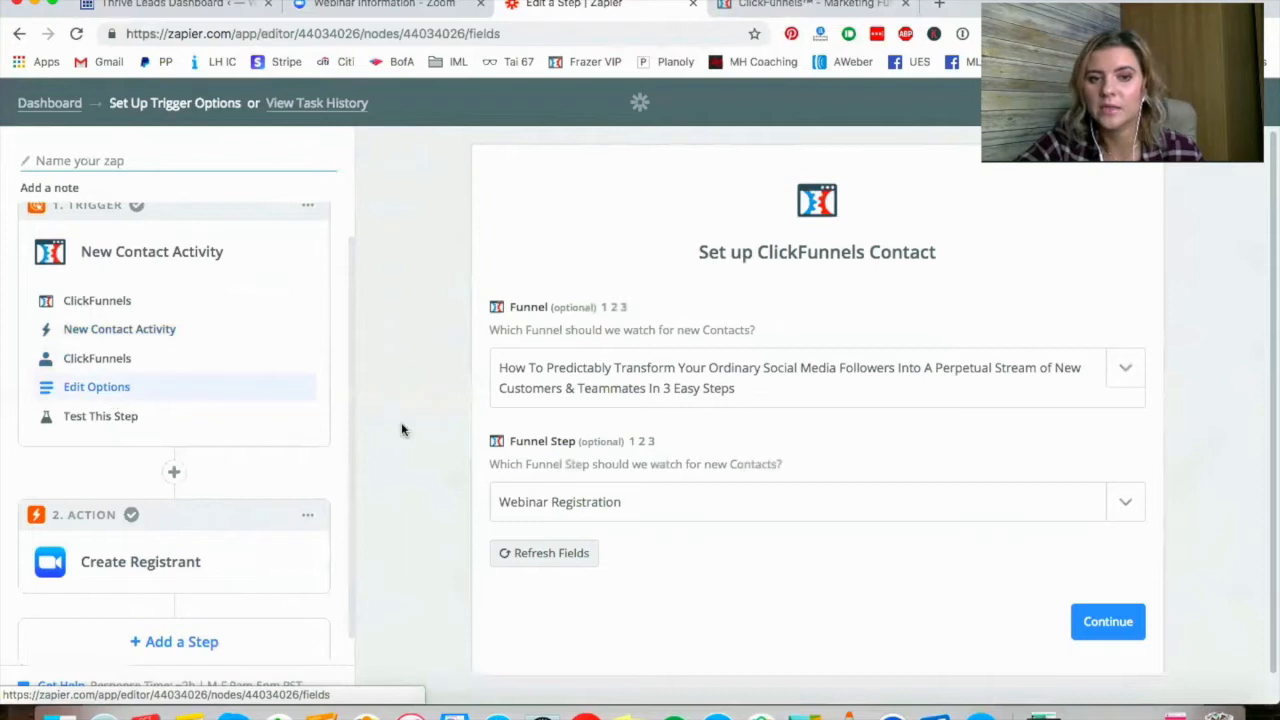
click(1125, 376)
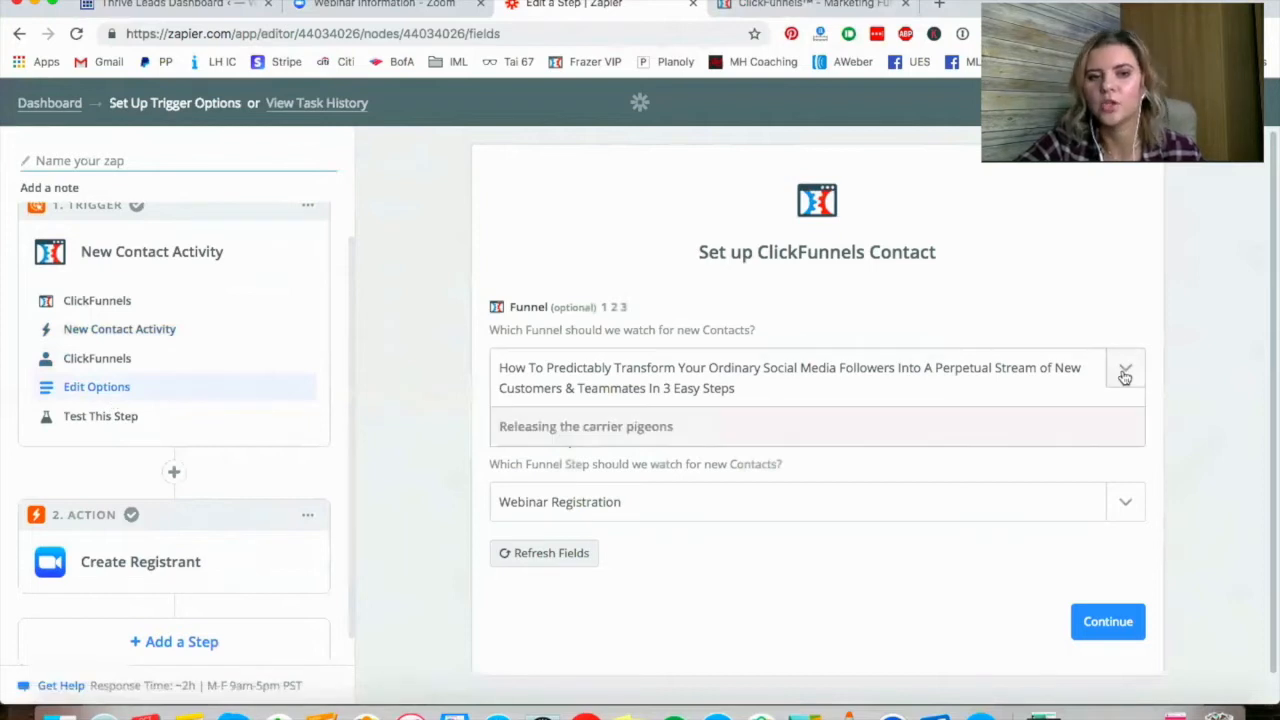
click(1200, 411)
Step: Expand the Create Registrant action to view its Zoom settings
click(308, 517)
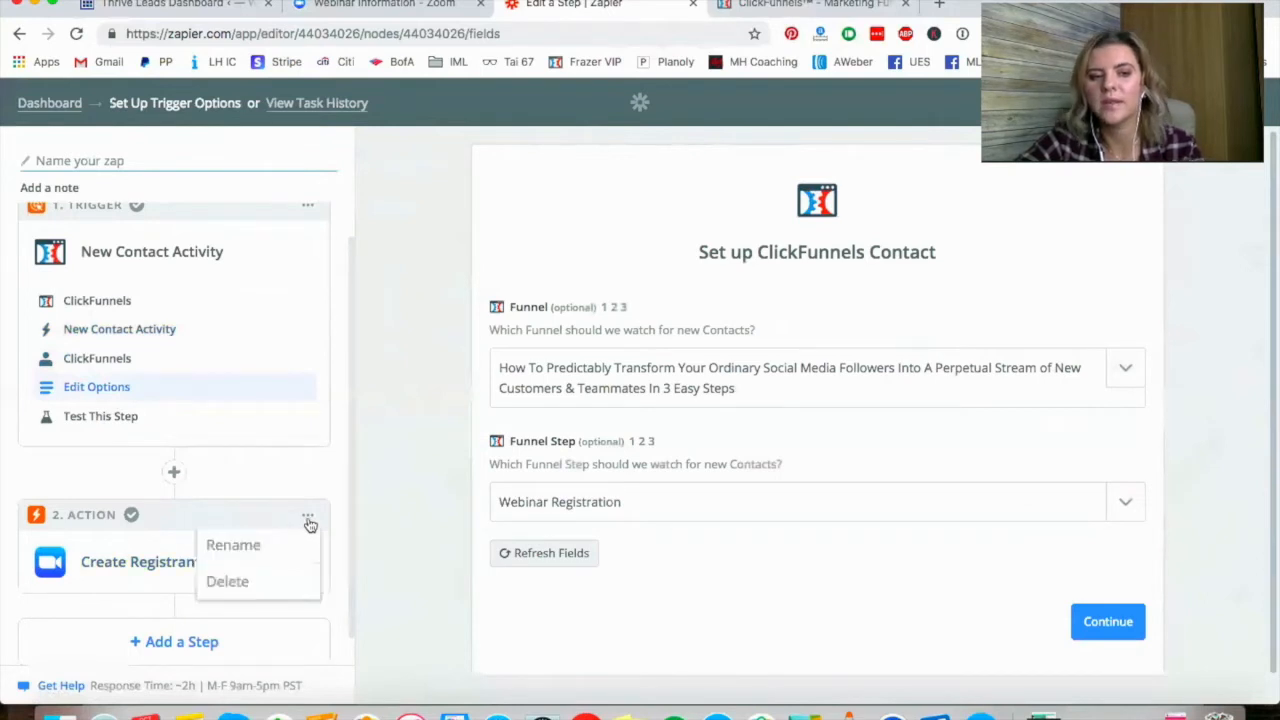
click(130, 578)
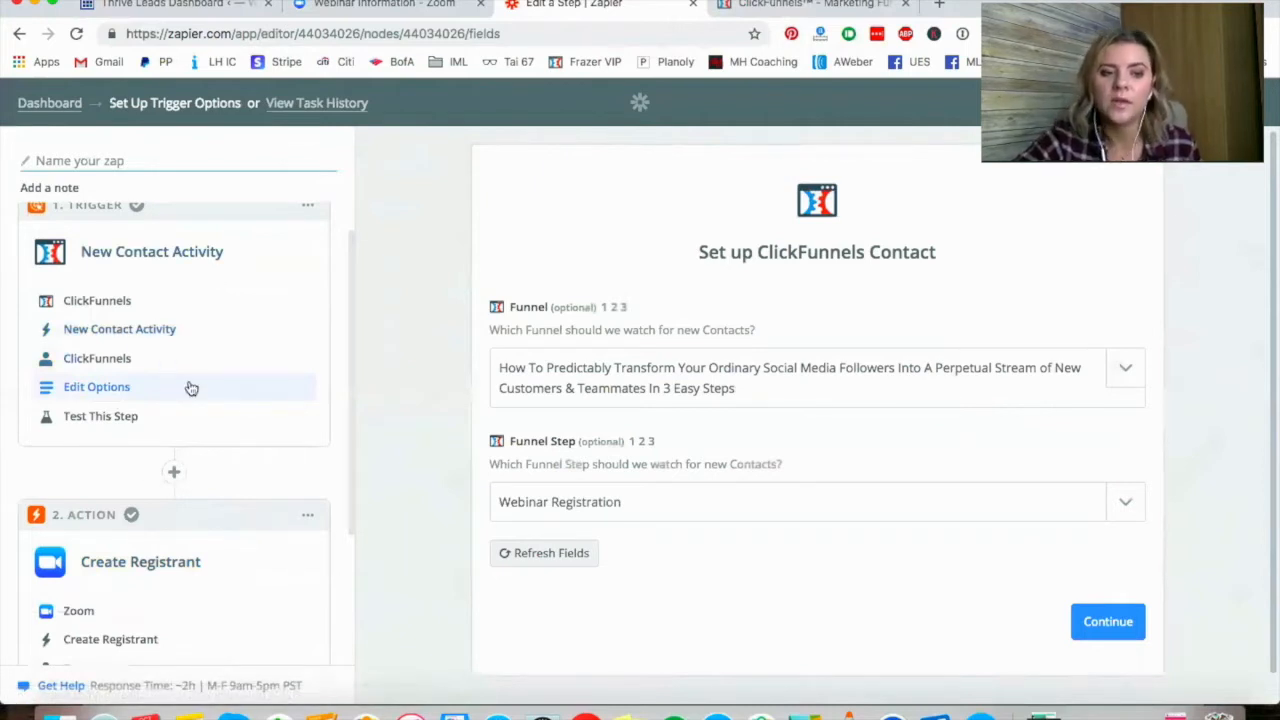
scroll(191, 388, down, 1)
scroll(191, 388, down, 1)
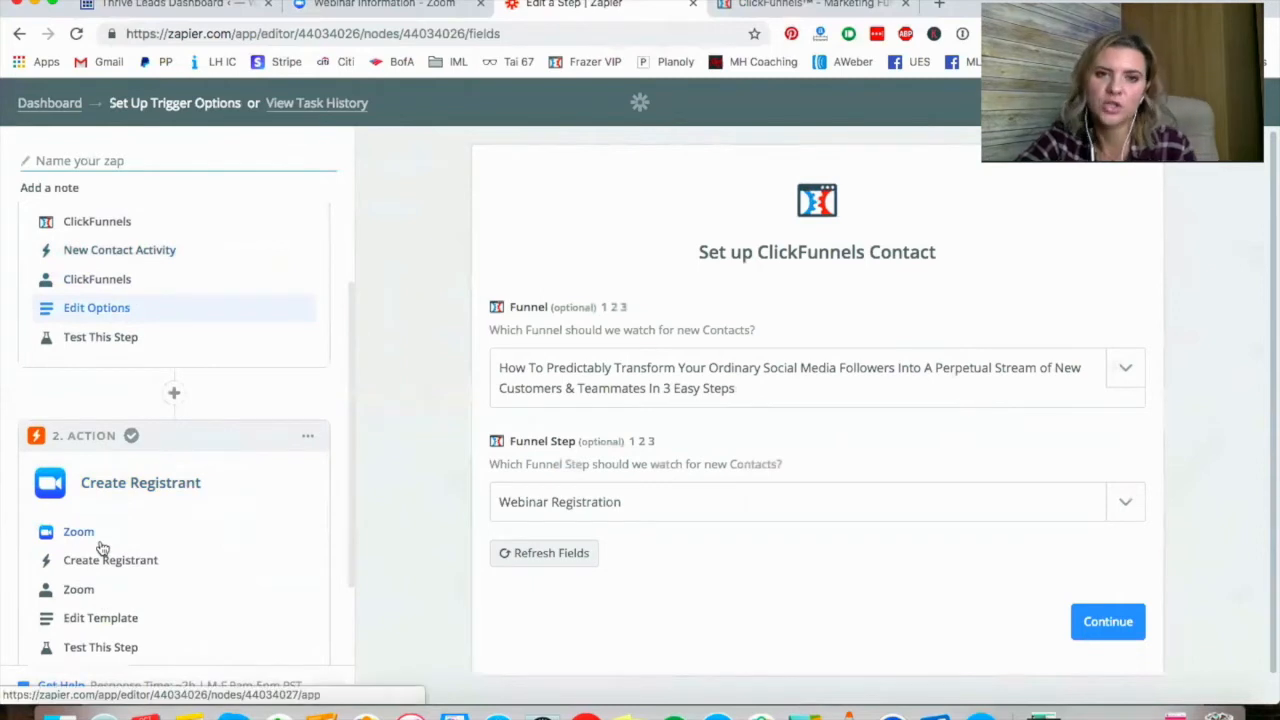